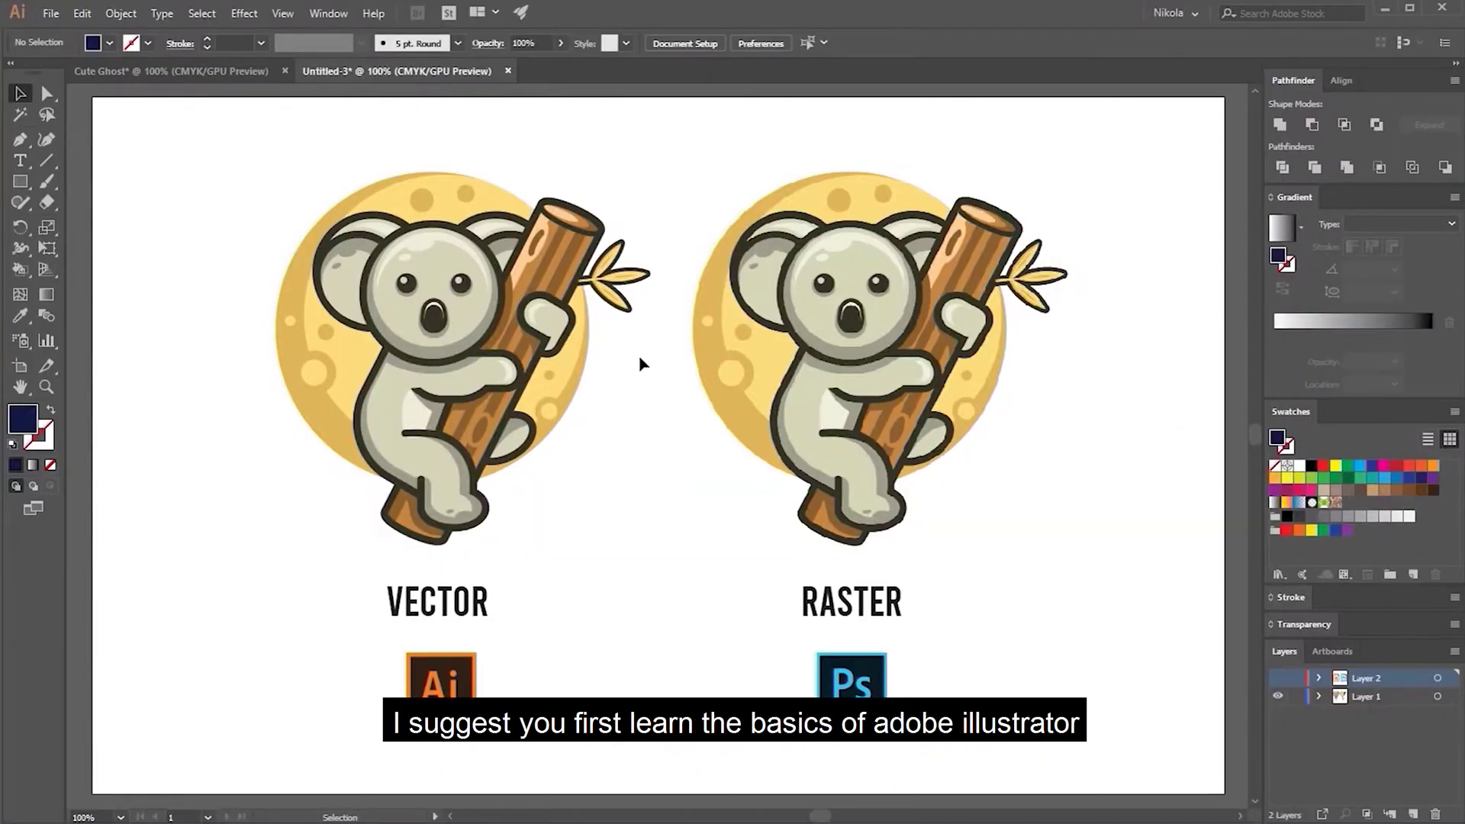
Step: Finish the previous artwork's edits: wavy zig zag, scallop intersect, white teeth band, -49% warp
{"action": "left_click", "coordinate": [720, 369]}
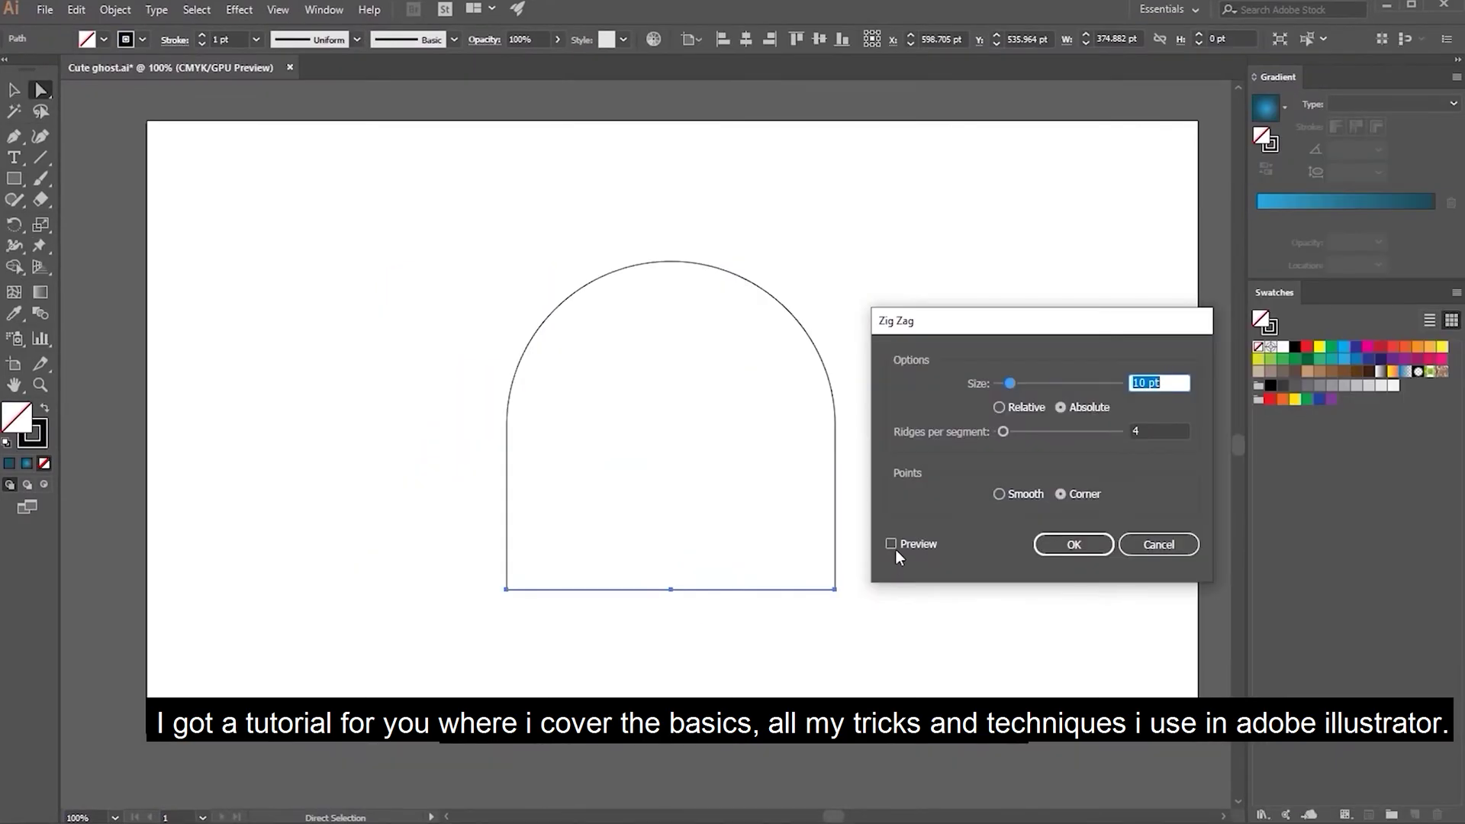
{"action": "left_click", "coordinate": [891, 544]}
{"action": "left_click", "coordinate": [999, 494]}
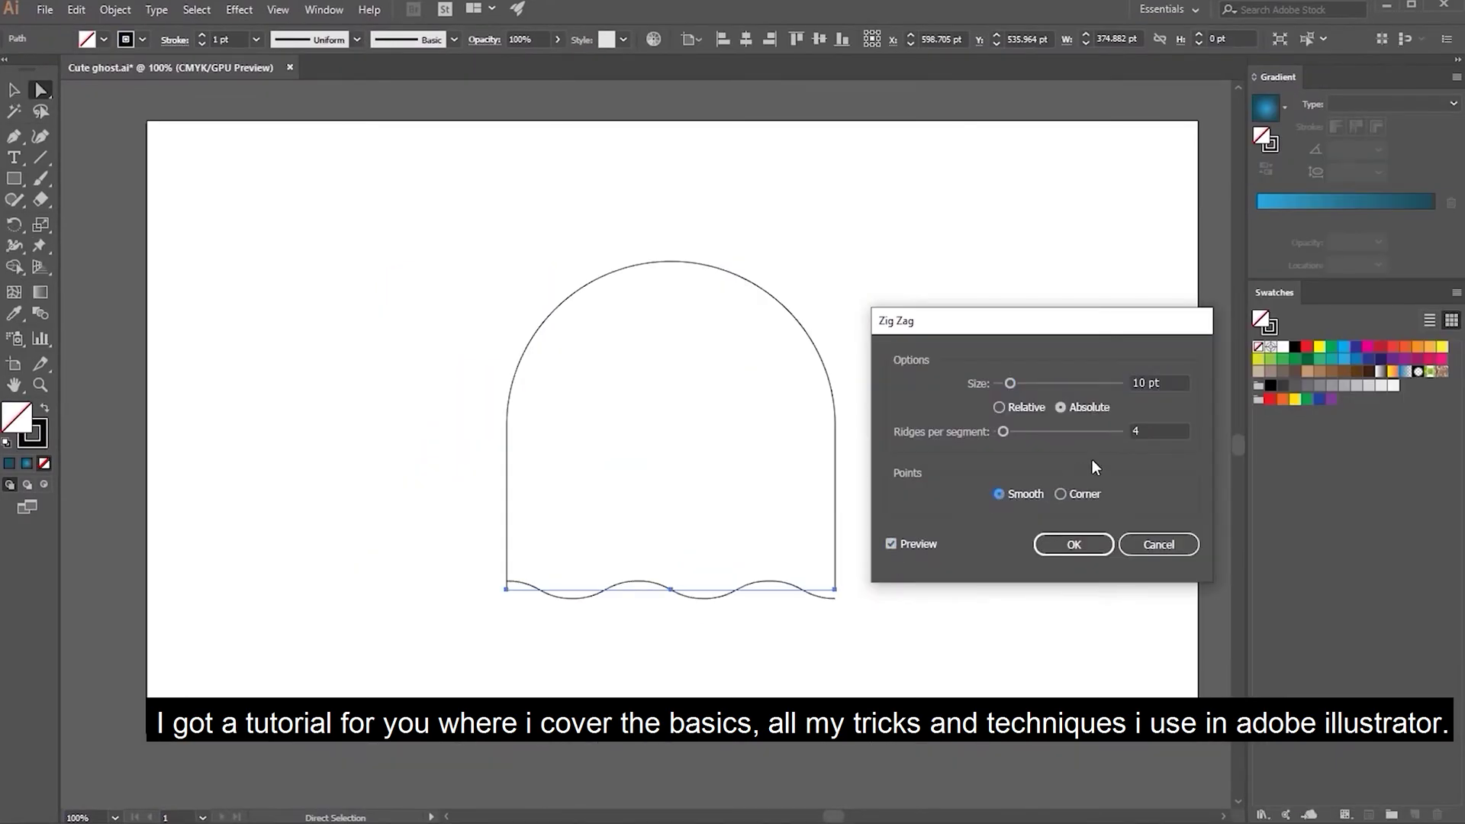
{"action": "left_click", "coordinate": [1145, 431]}
{"action": "key", "text": "Up"}
{"action": "key", "text": "Up"}
{"action": "key", "text": "Up"}
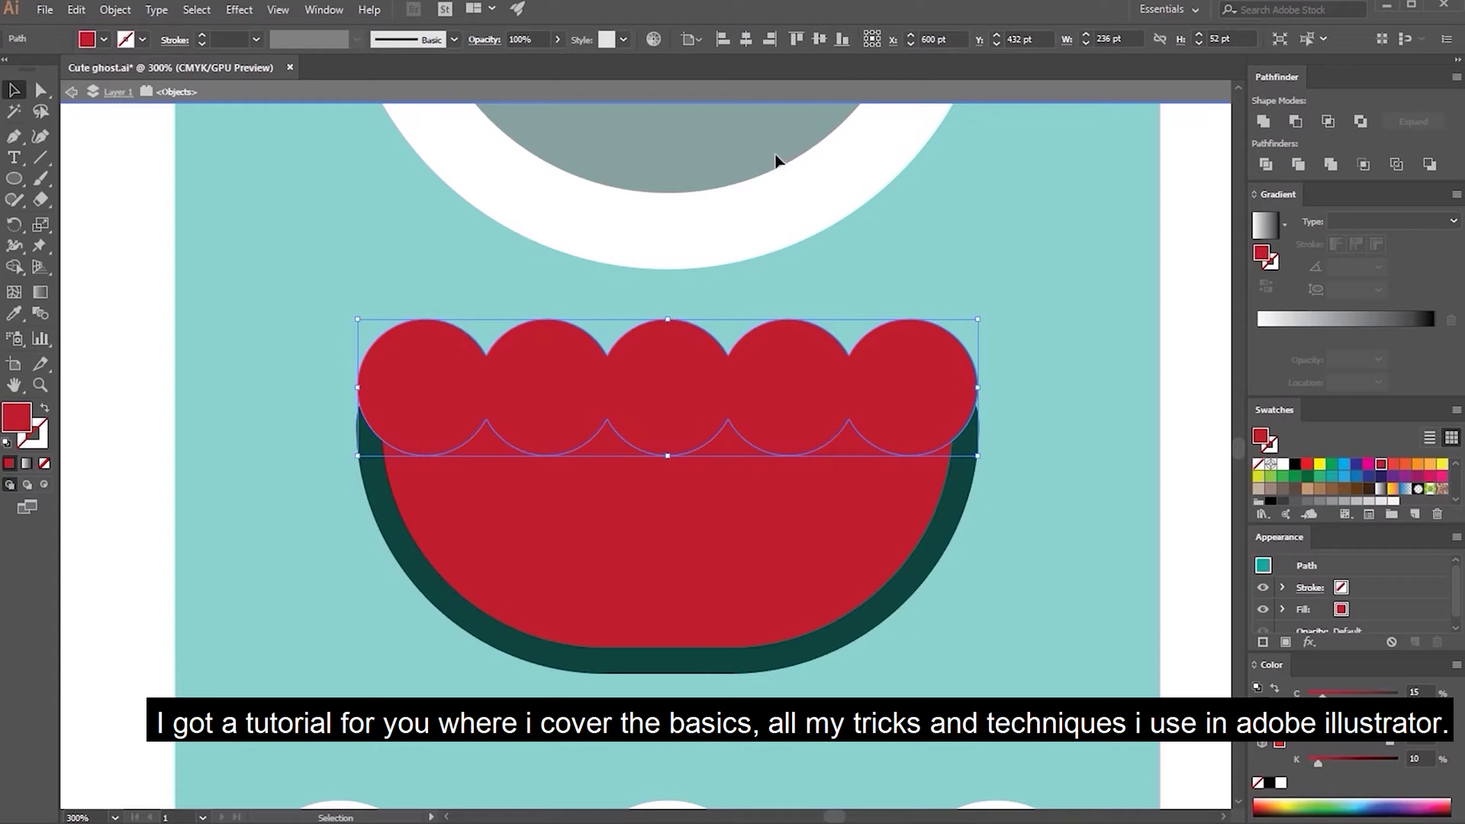
{"action": "left_click", "coordinate": [814, 523], "text": "shift"}
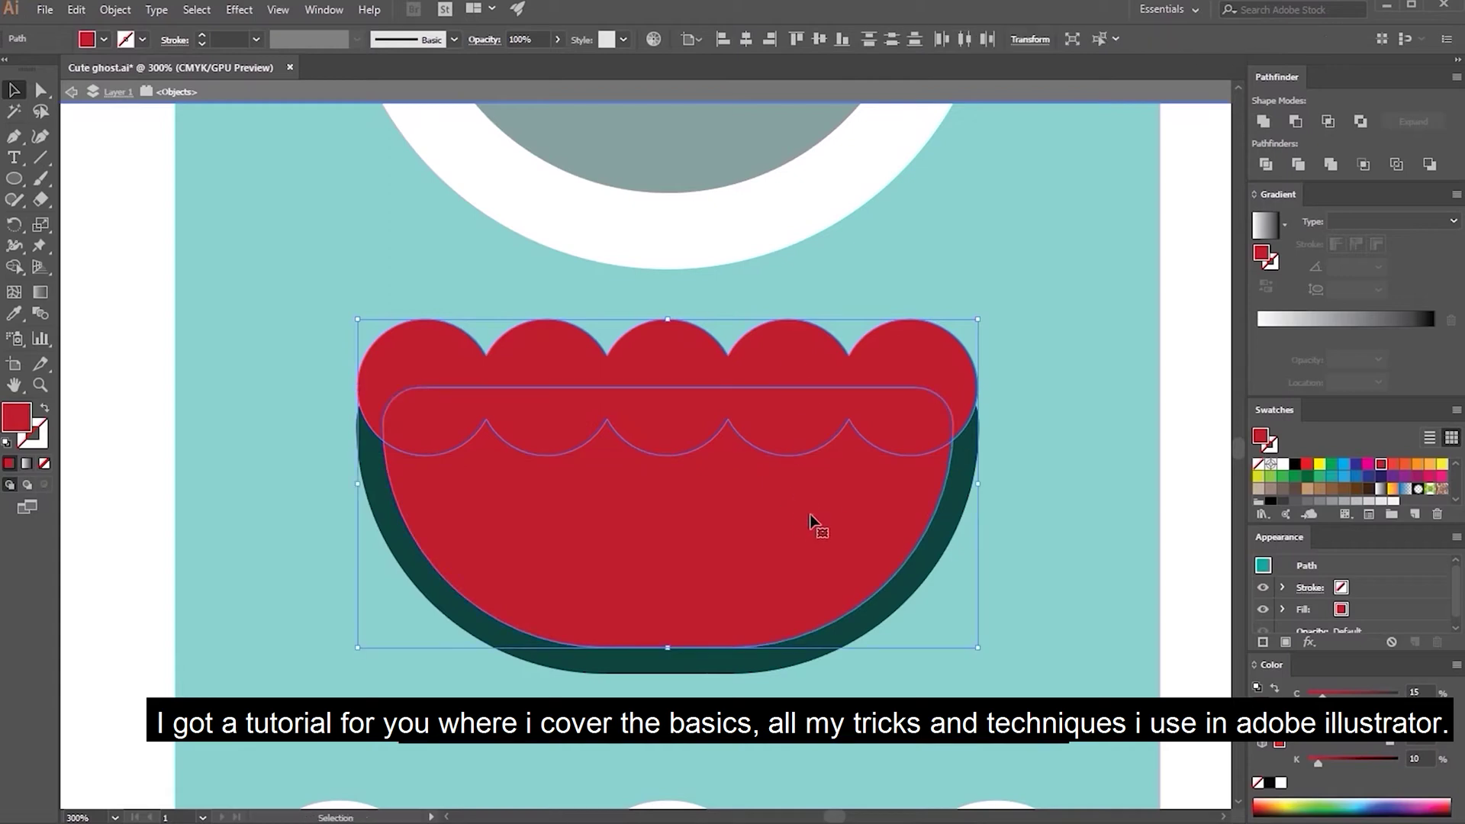
{"action": "left_click", "coordinate": [1333, 124]}
{"action": "key", "text": "i"}
{"action": "left_click", "coordinate": [554, 220]}
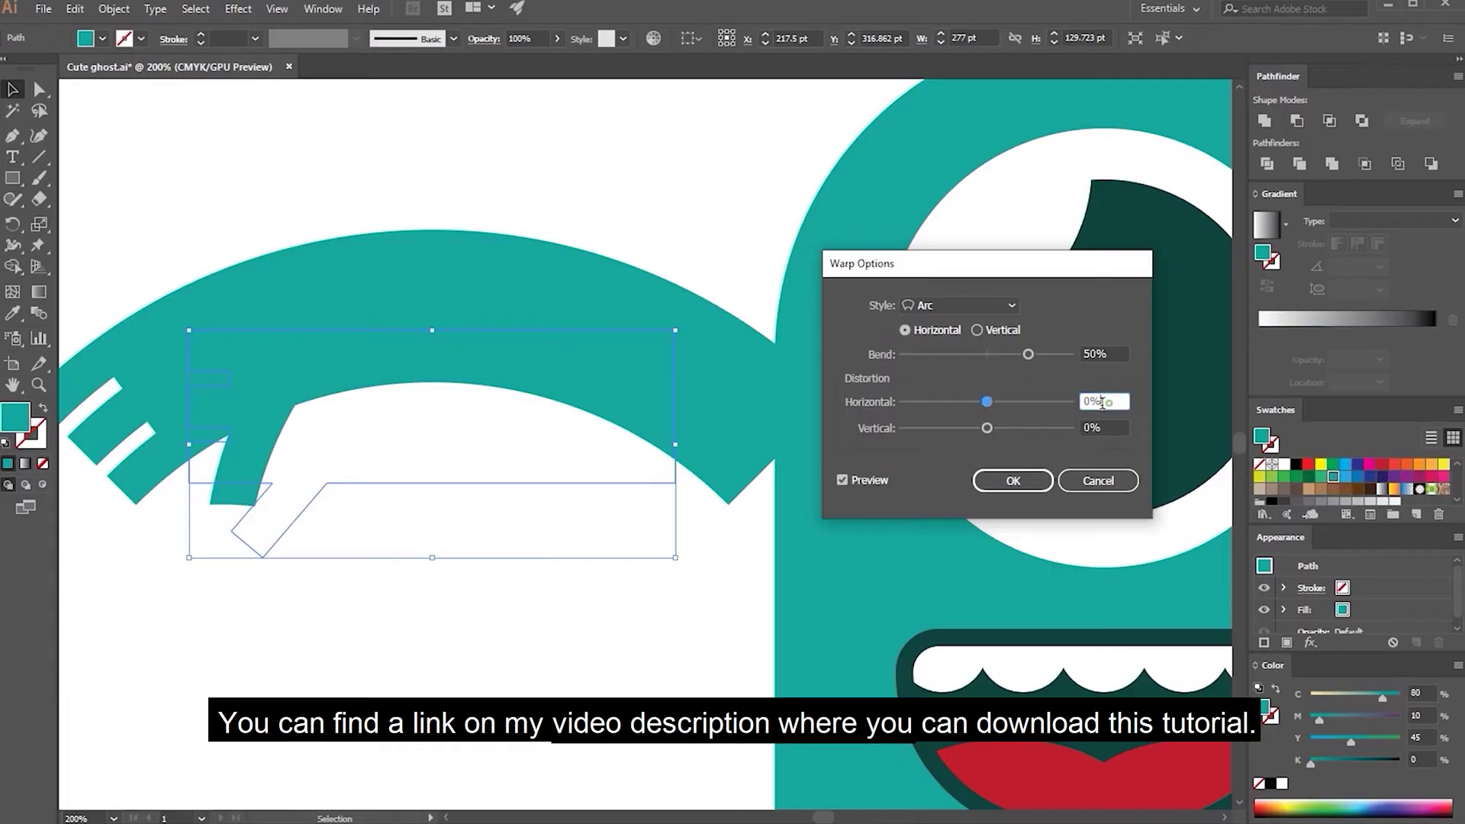
{"action": "left_click_drag", "start_coordinate": [986, 403], "coordinate": [946, 403]}
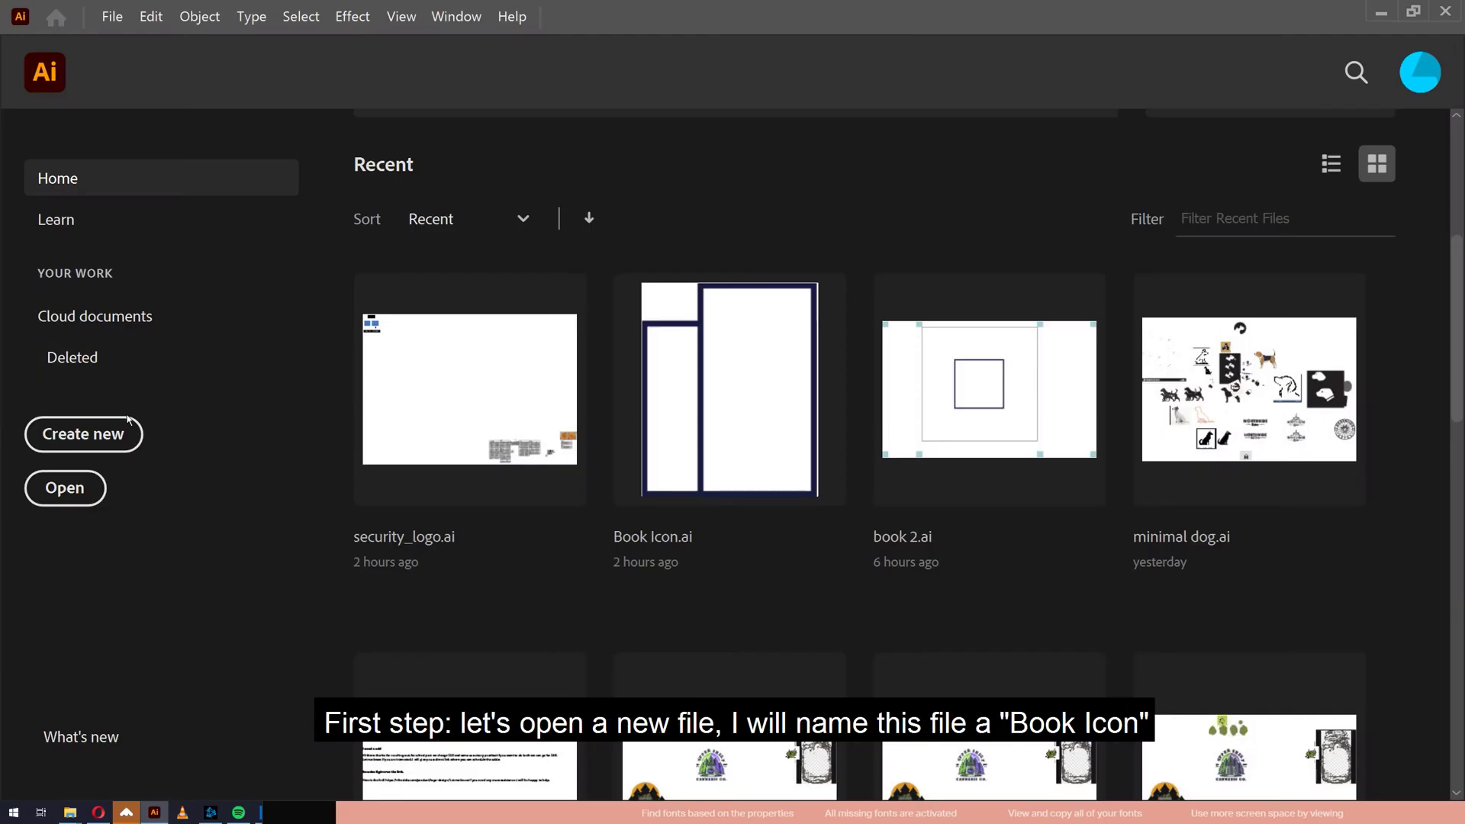
Step: Create a 1700 × 1000 px document named 'Book Icon'
{"action": "left_click", "coordinate": [126, 429]}
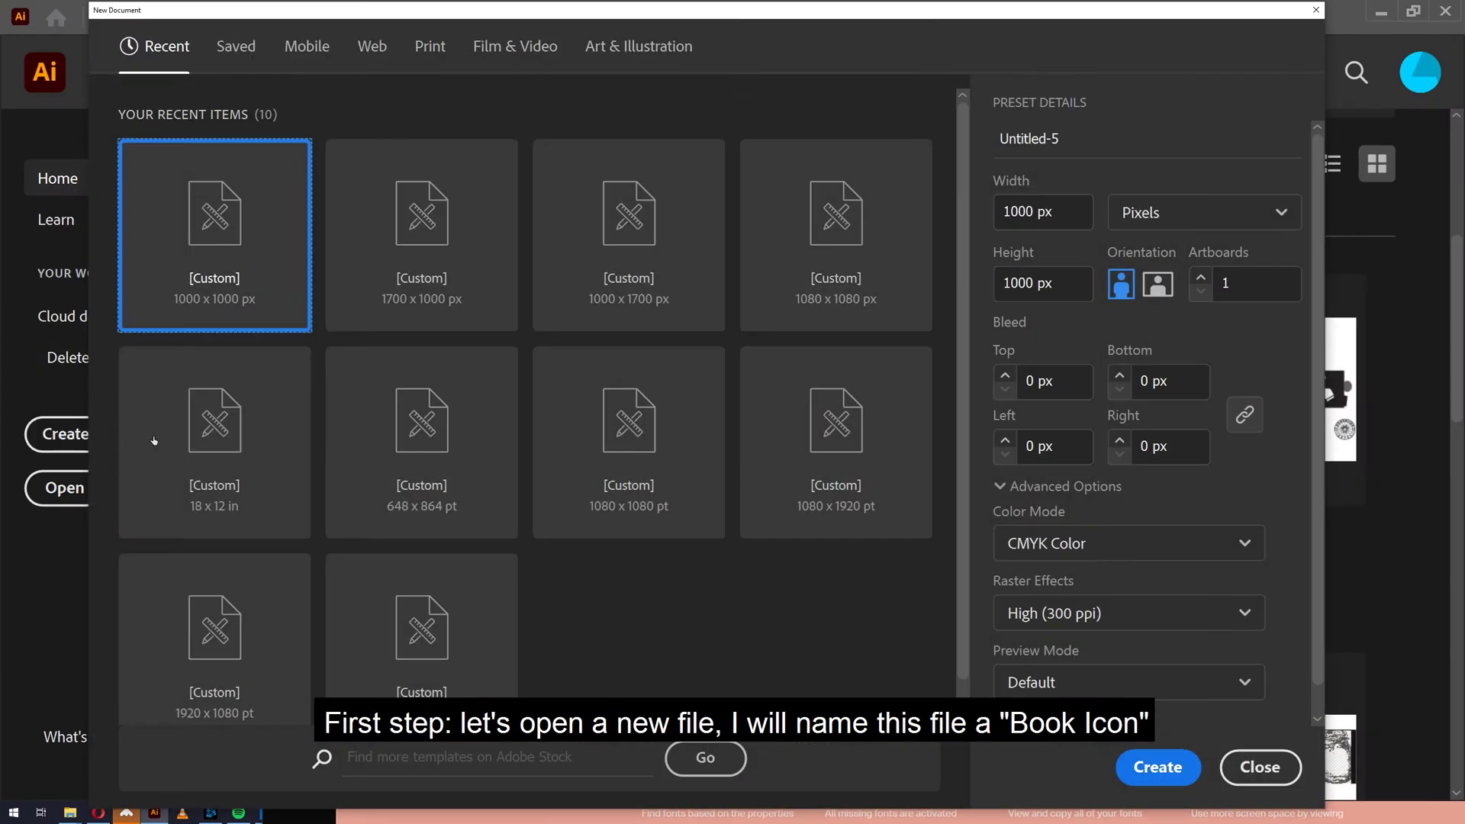
{"action": "left_click", "coordinate": [1075, 135]}
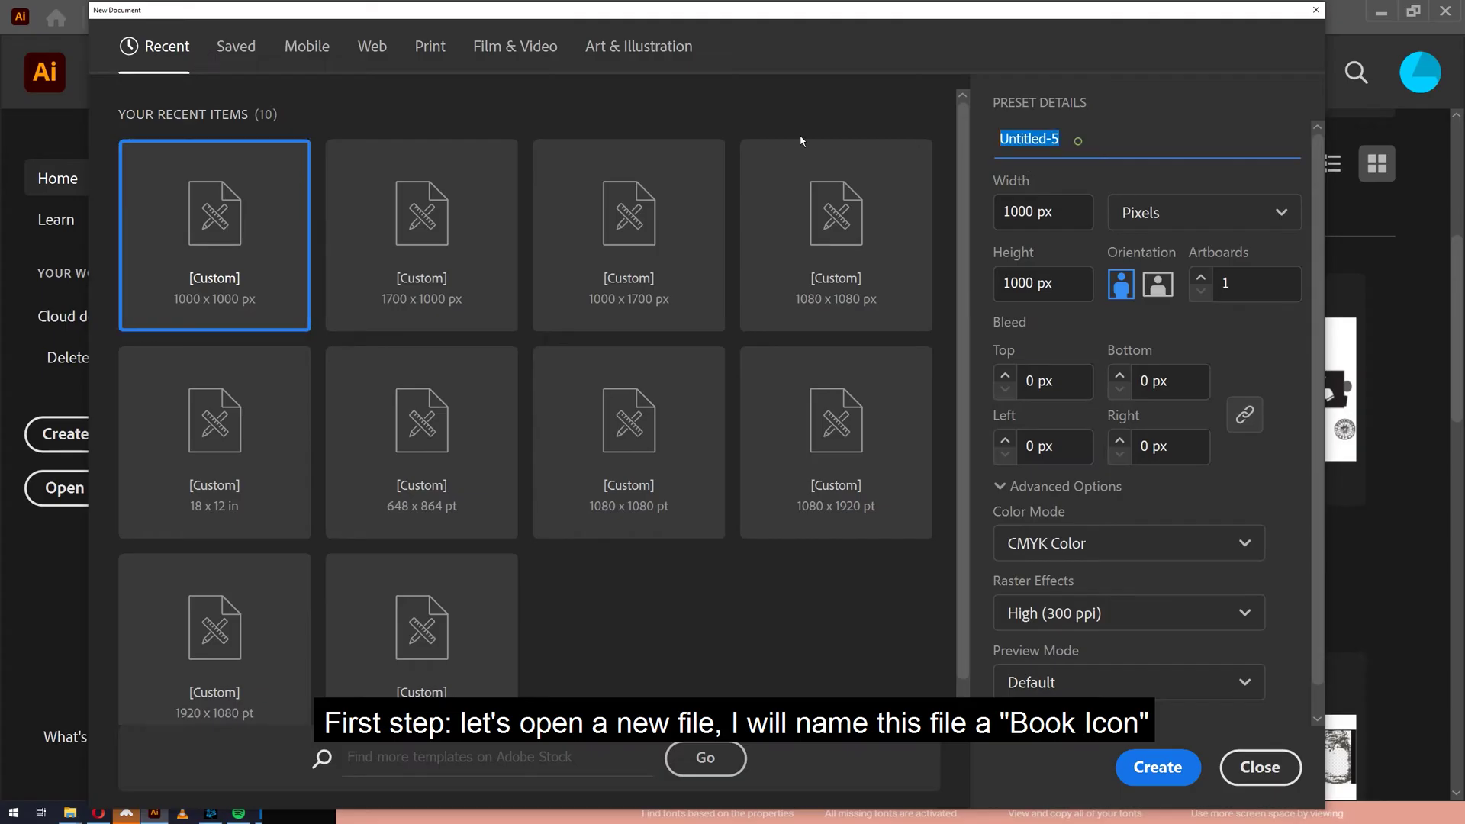
{"action": "type", "text": "Boo"}
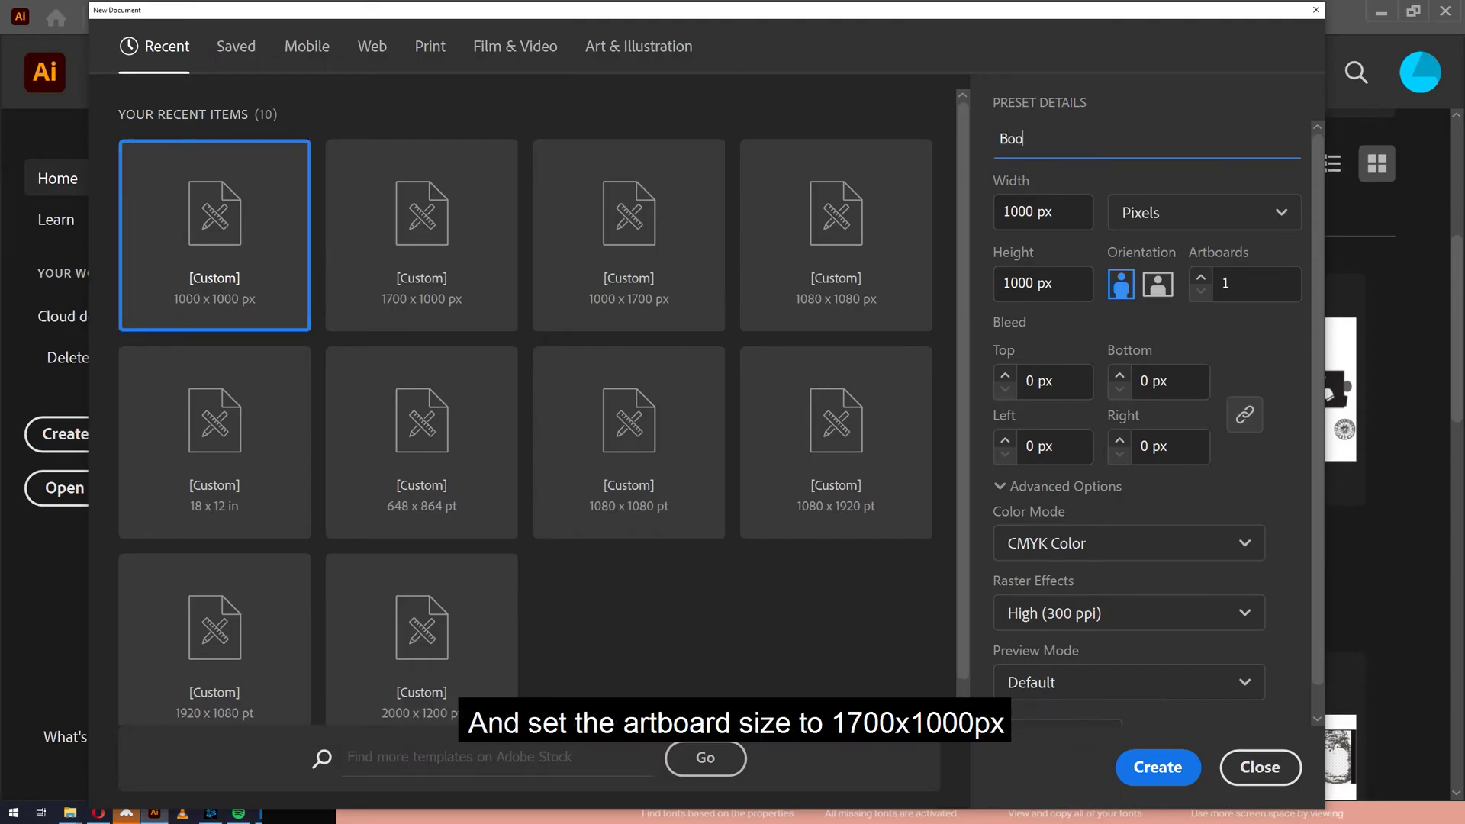
{"action": "type", "text": "k Icon"}
{"action": "left_click", "coordinate": [1060, 210]}
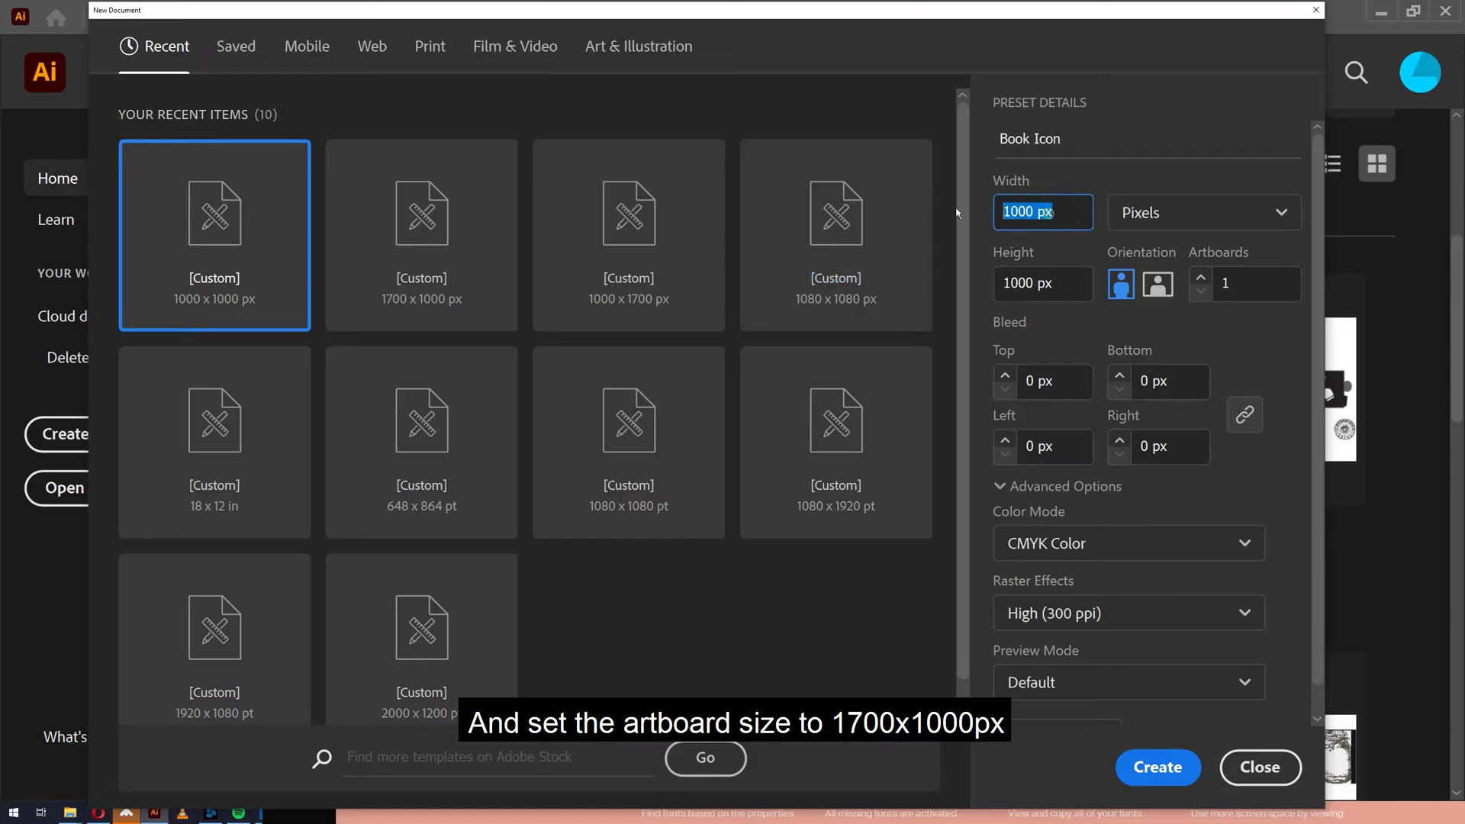
{"action": "type", "text": "1700"}
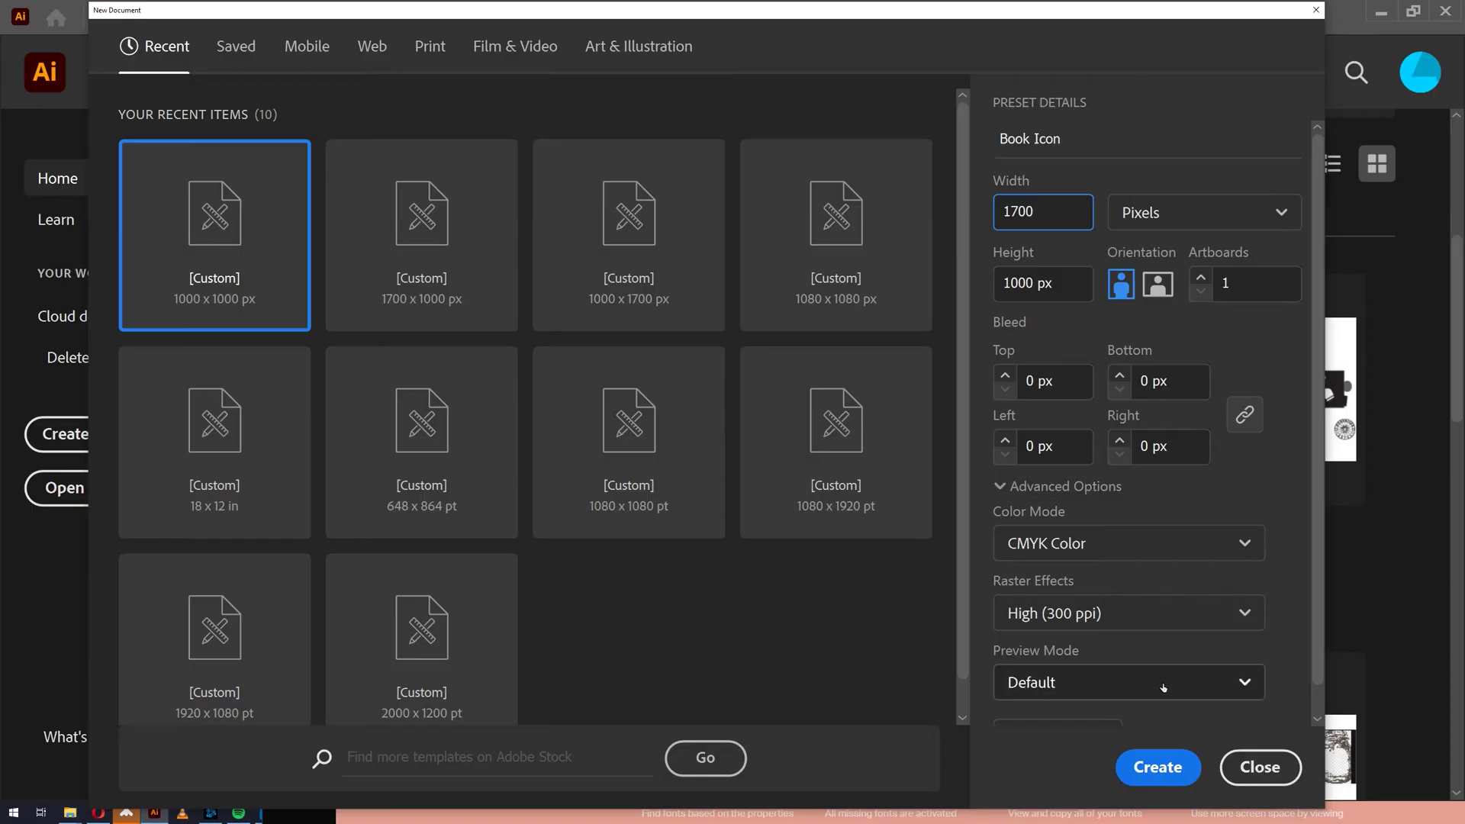
{"action": "left_click", "coordinate": [1156, 765]}
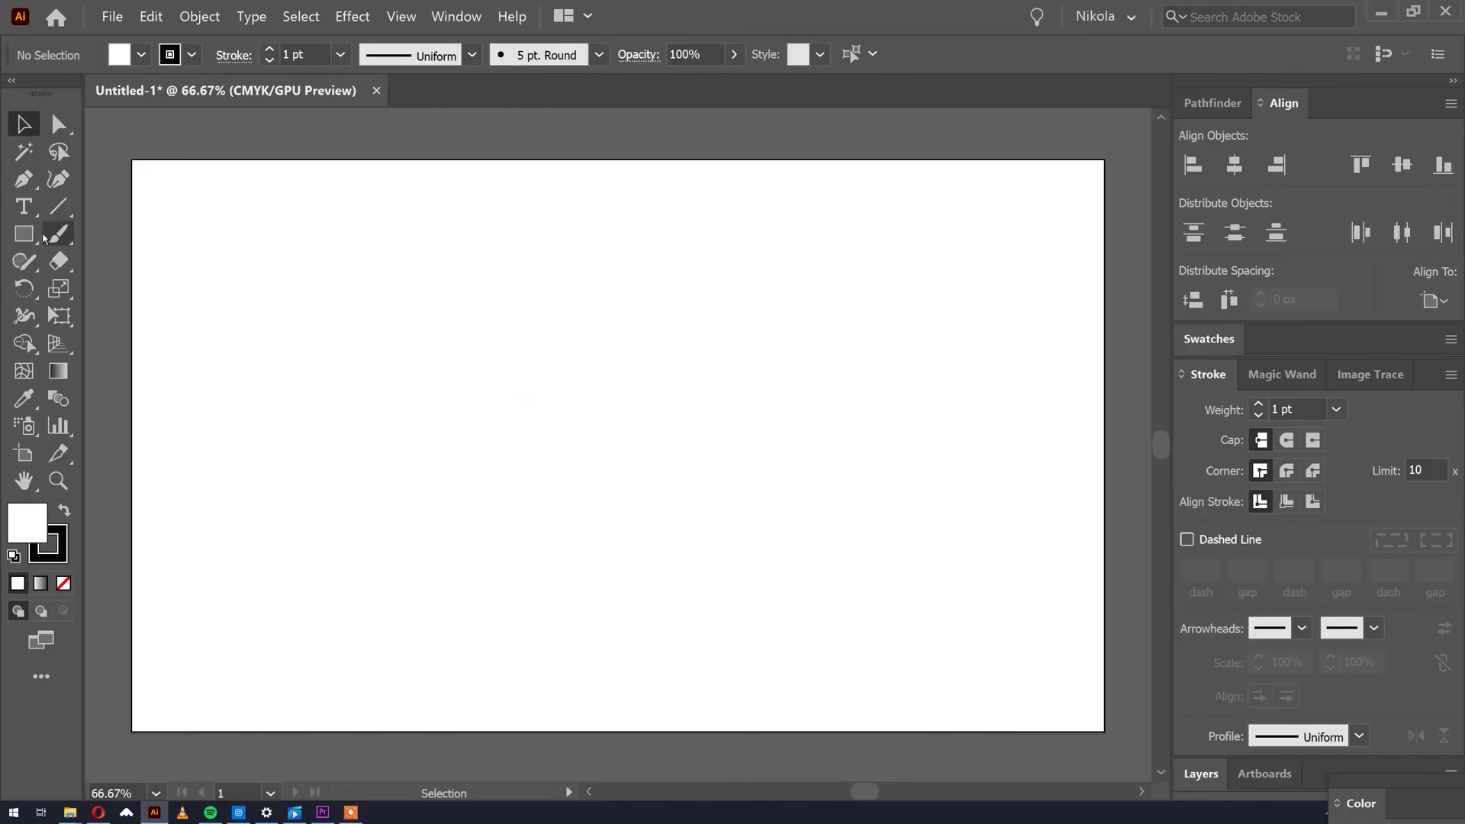
Step: Draw a 450 × 450 px square centred on the artboard with a 15 pt stroke
{"action": "left_click", "coordinate": [24, 233]}
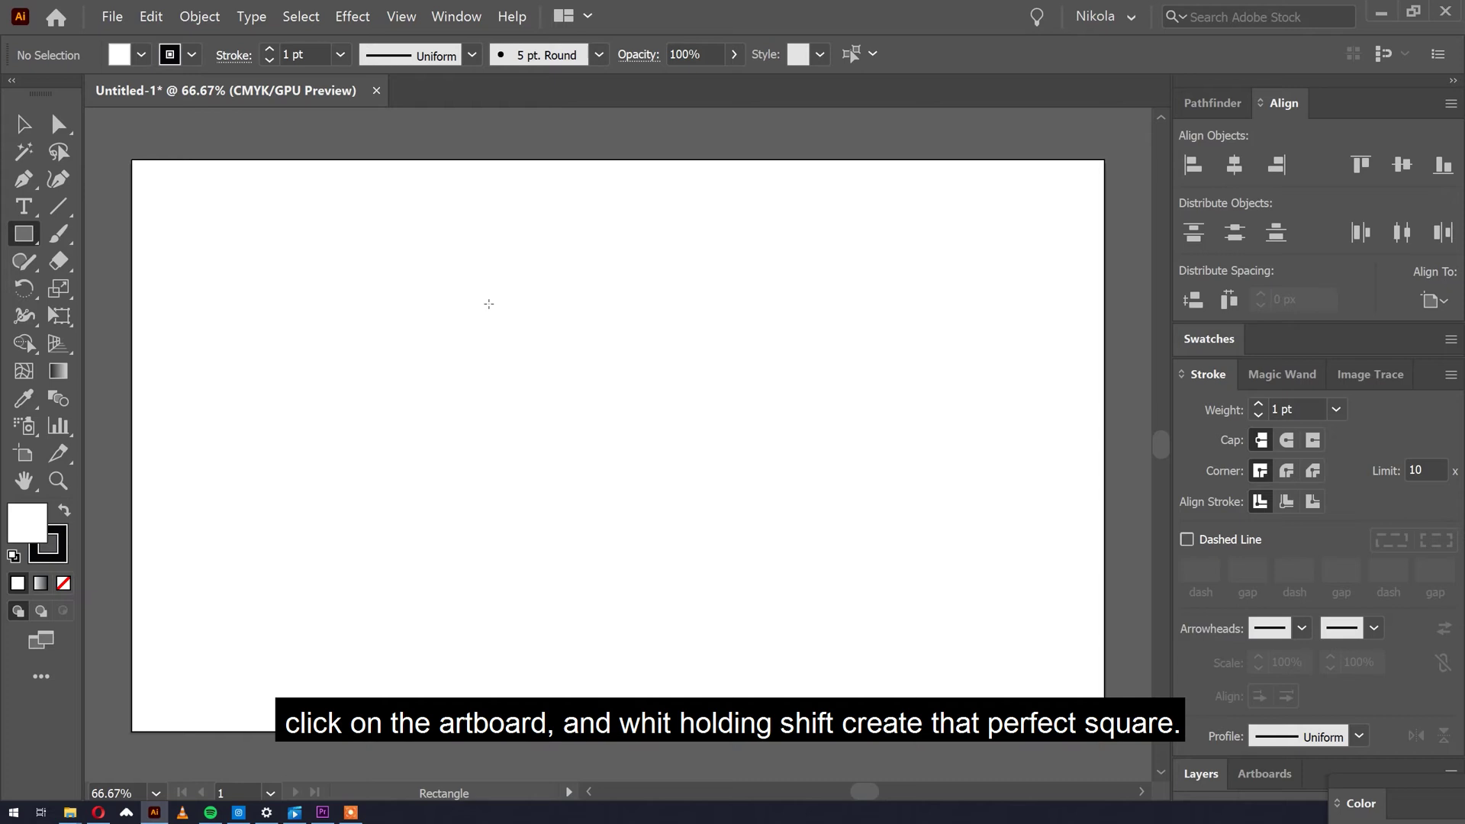
{"action": "left_click_drag", "start_coordinate": [519, 301], "coordinate": [774, 524]}
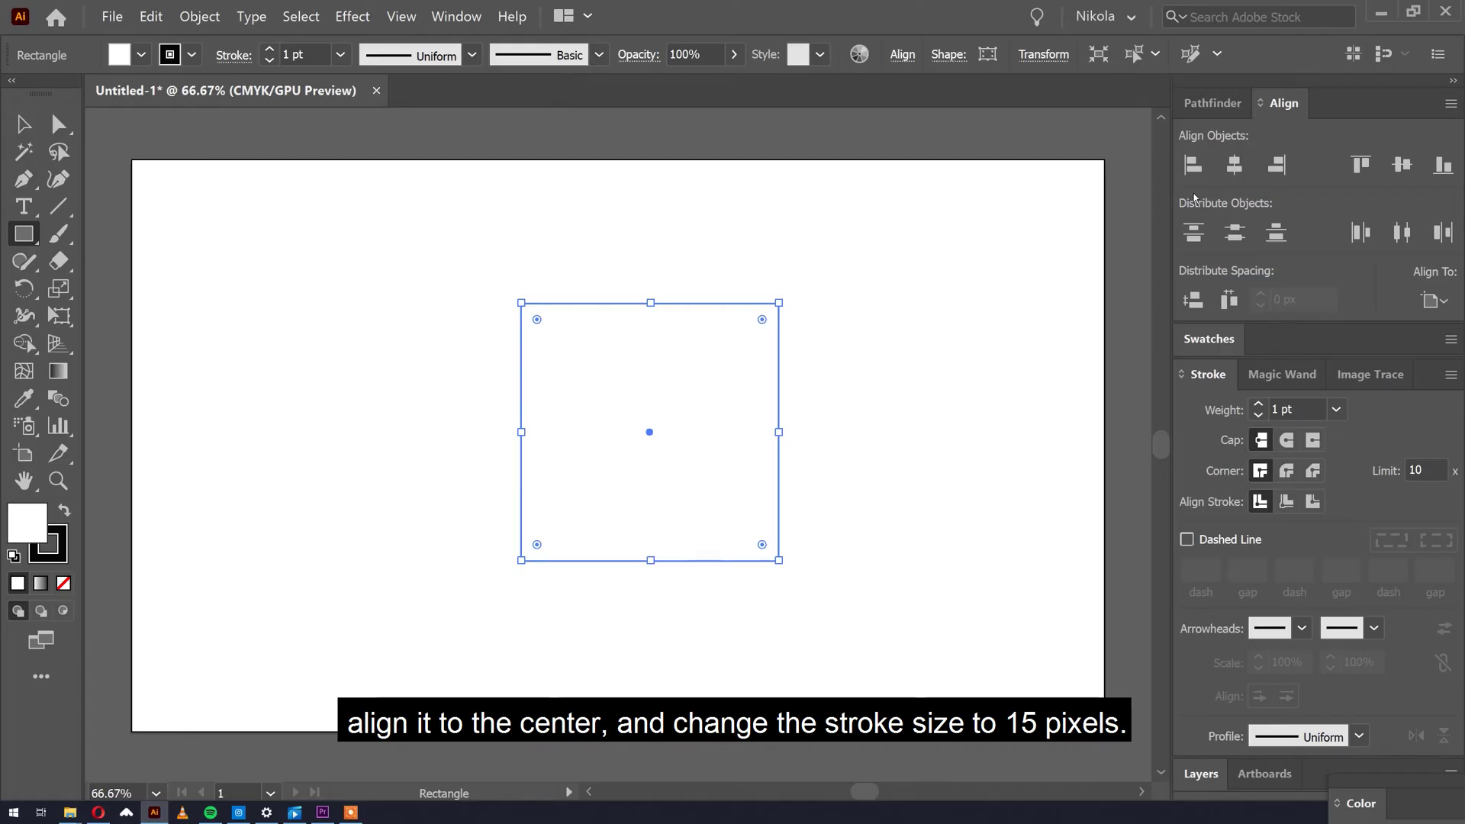
{"action": "left_click", "coordinate": [1234, 165]}
{"action": "left_click", "coordinate": [1402, 165]}
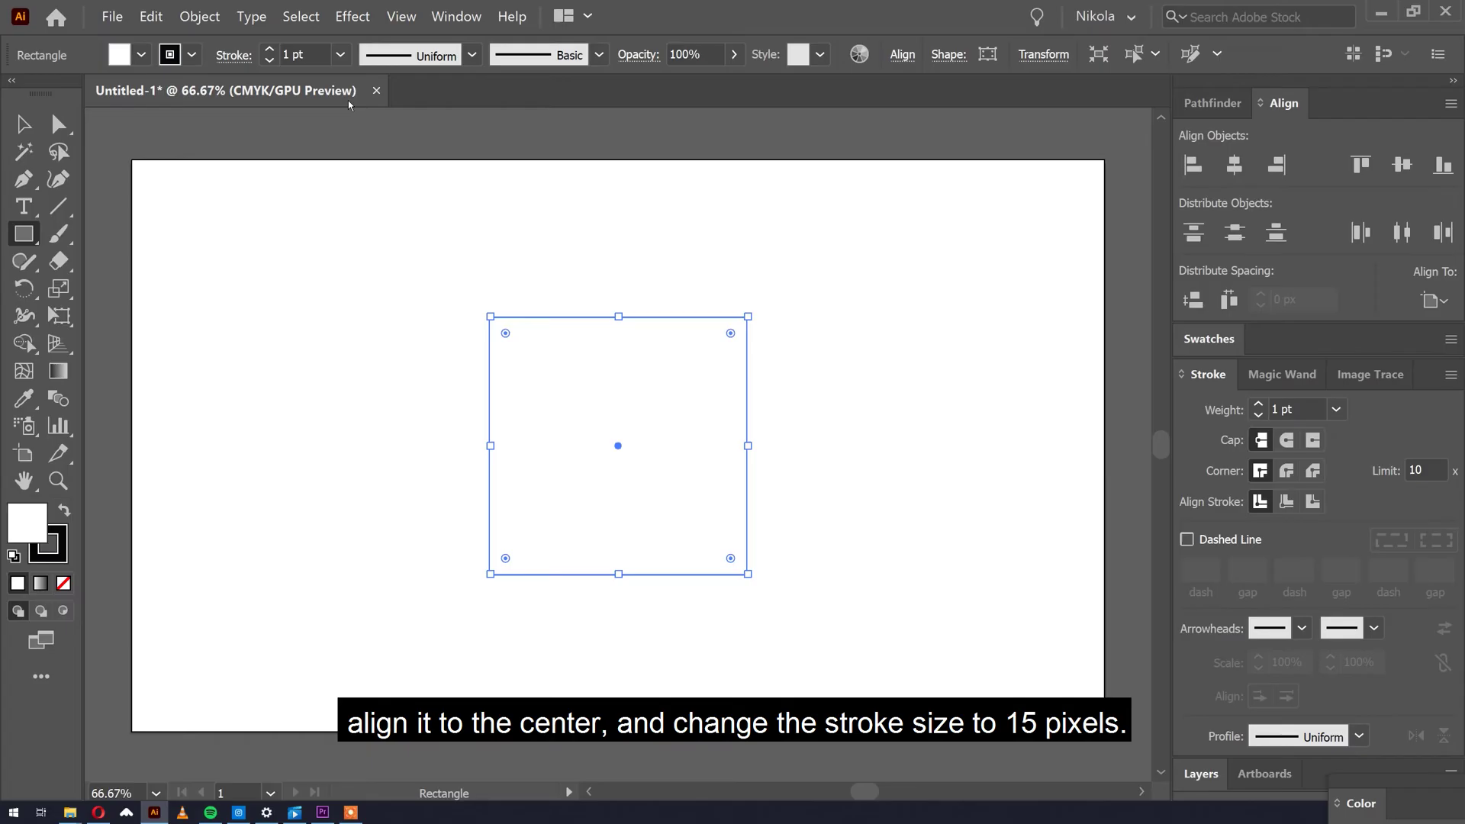
{"action": "left_click", "coordinate": [299, 55]}
{"action": "type", "text": "15"}
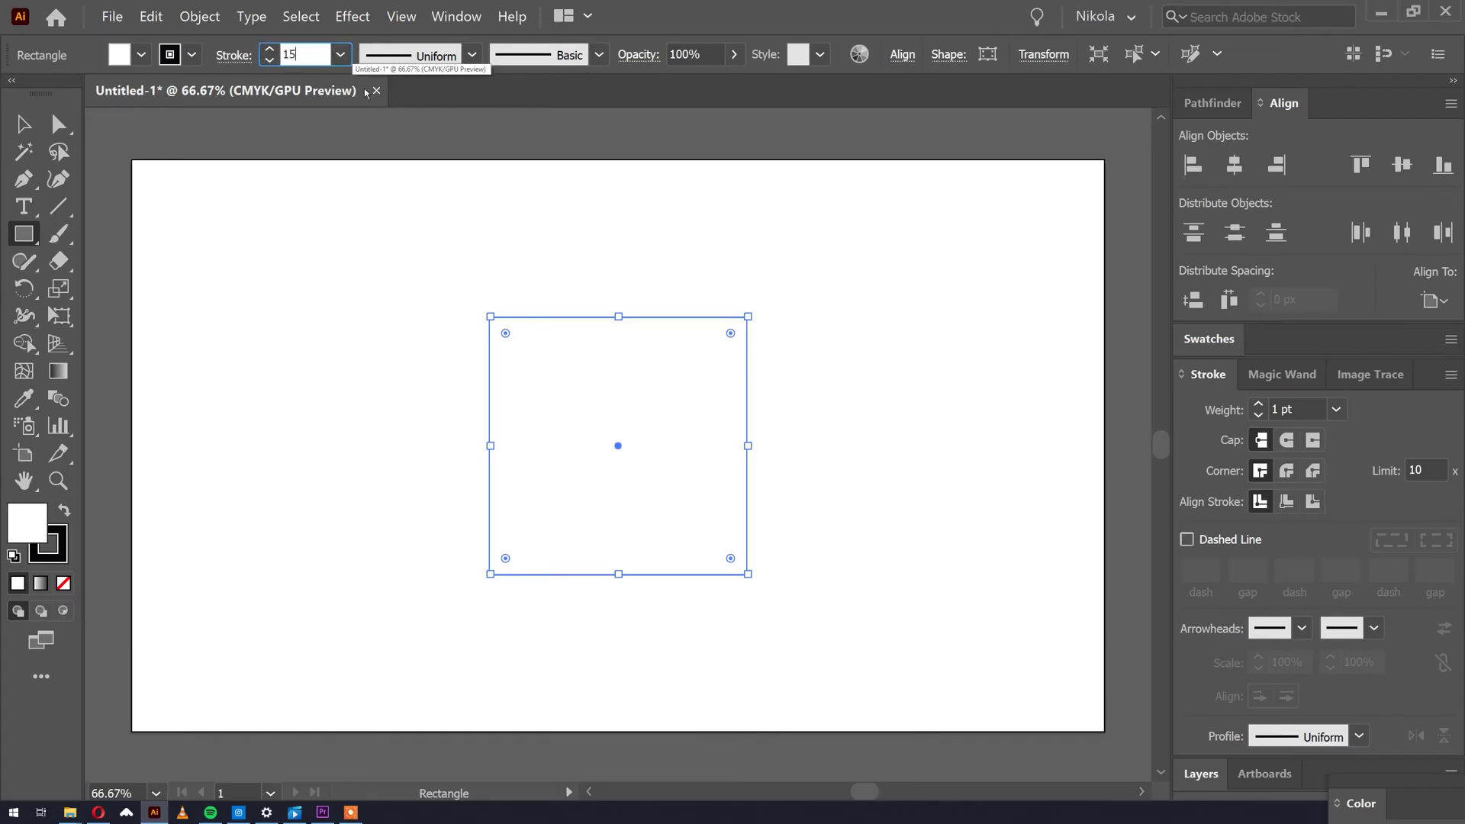
{"action": "key", "text": "Tab"}
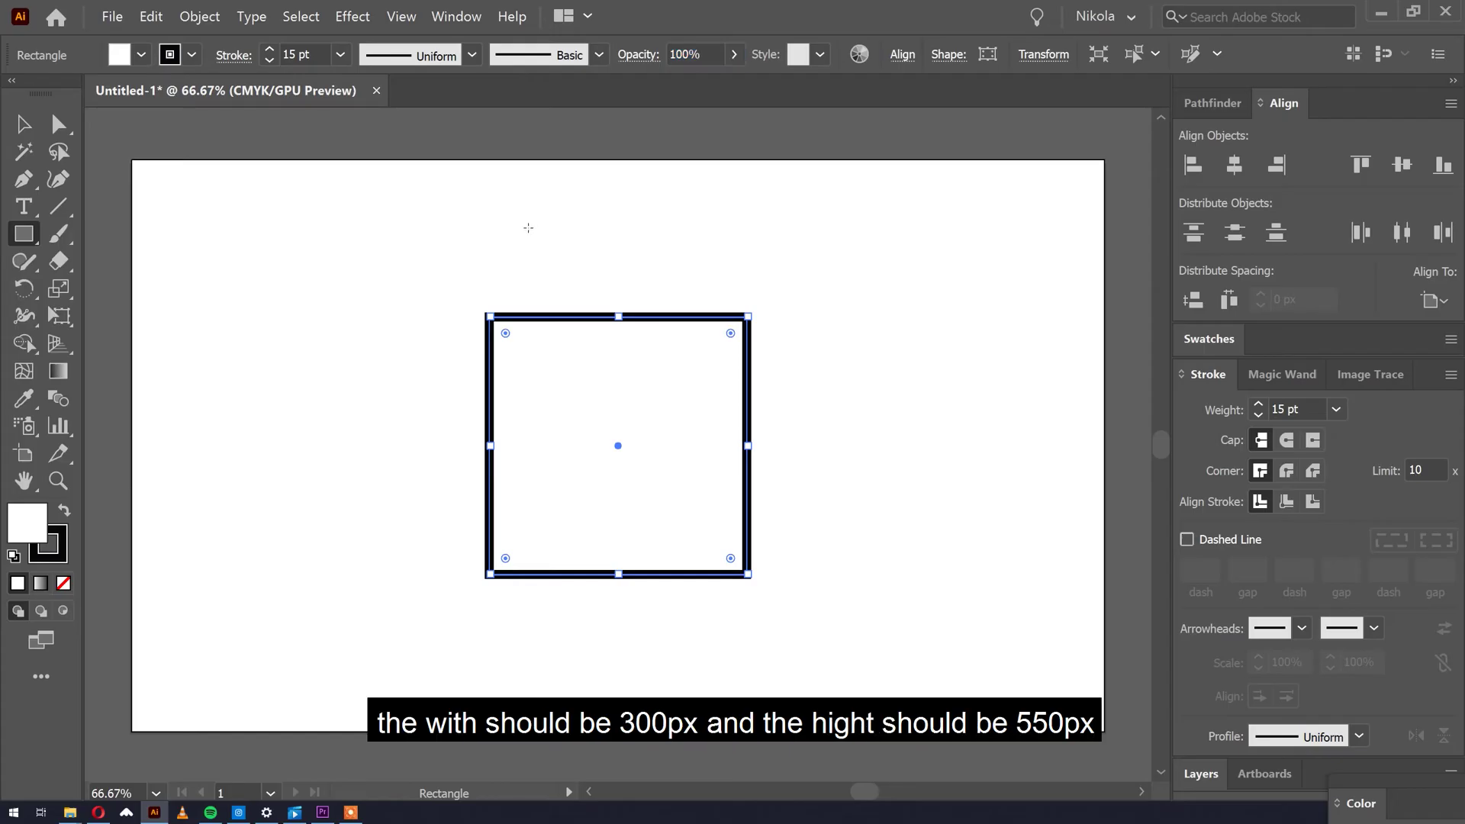
Step: Draw a 300 × 550 px page over the square's right half and raise its left corners 102 px
{"action": "left_click_drag", "start_coordinate": [532, 229], "coordinate": [703, 543]}
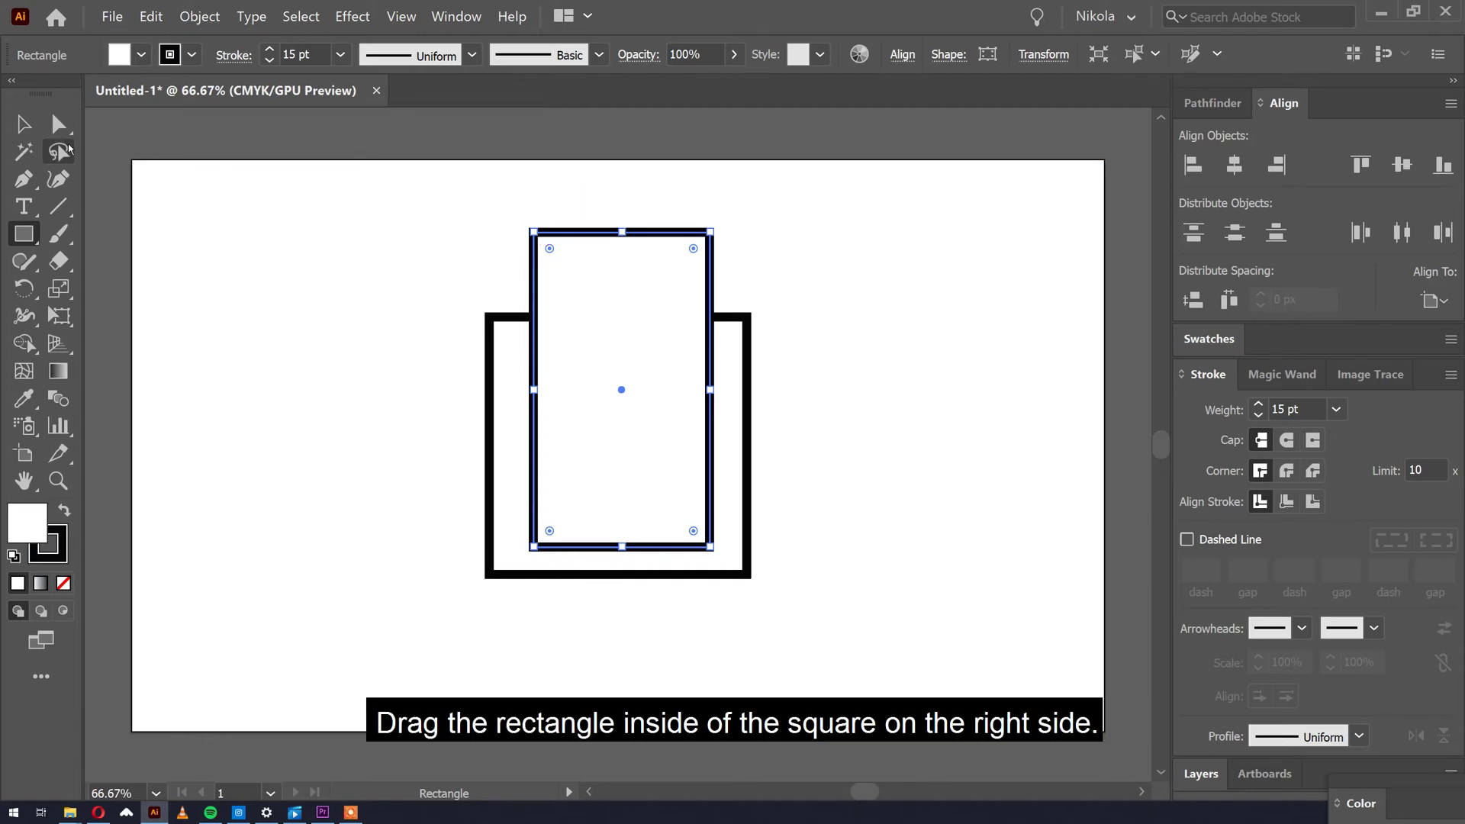
{"action": "left_click", "coordinate": [25, 125]}
{"action": "left_click_drag", "start_coordinate": [584, 281], "coordinate": [622, 309]}
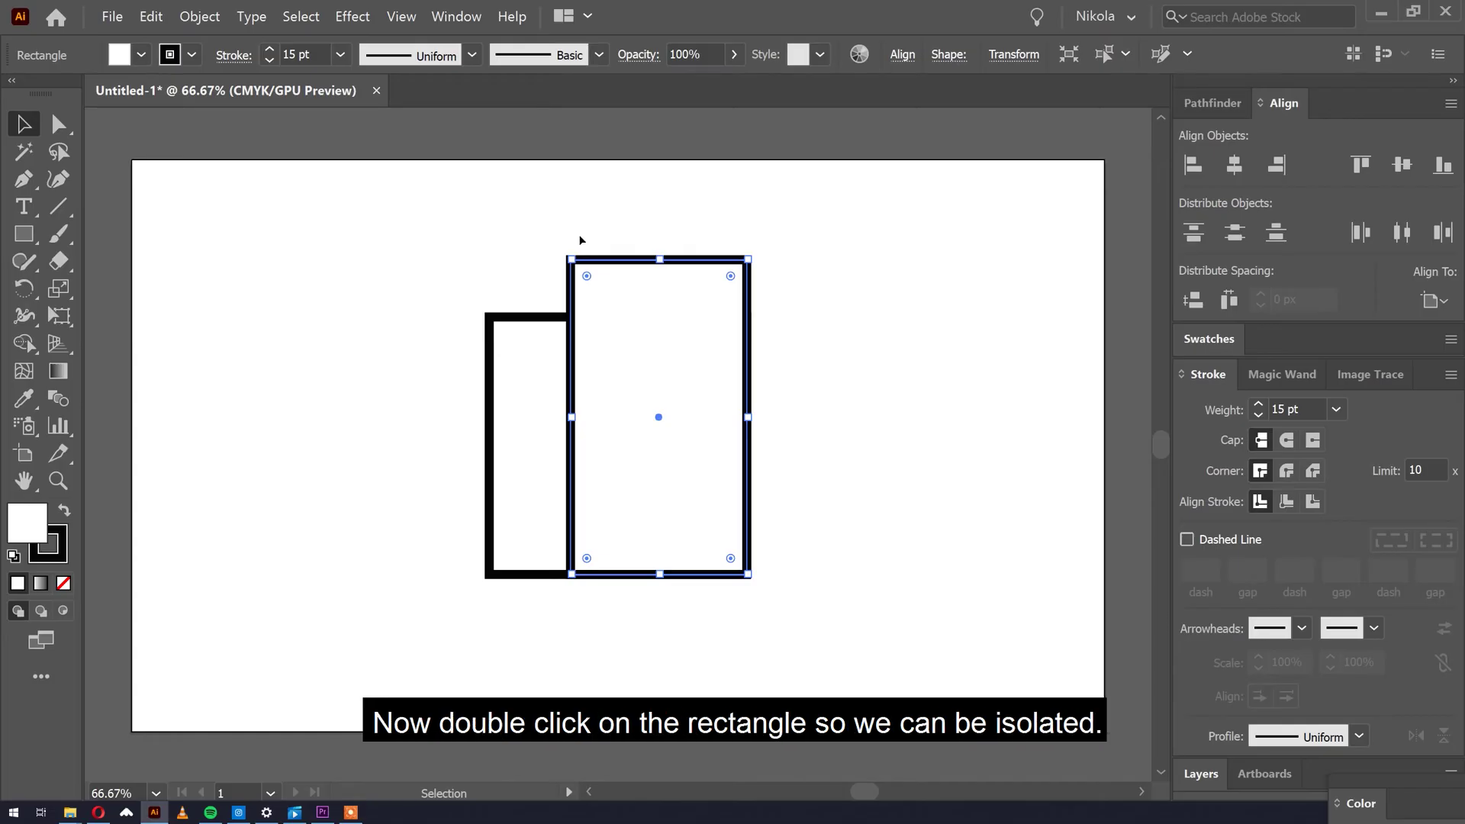
{"action": "double_click", "coordinate": [611, 281]}
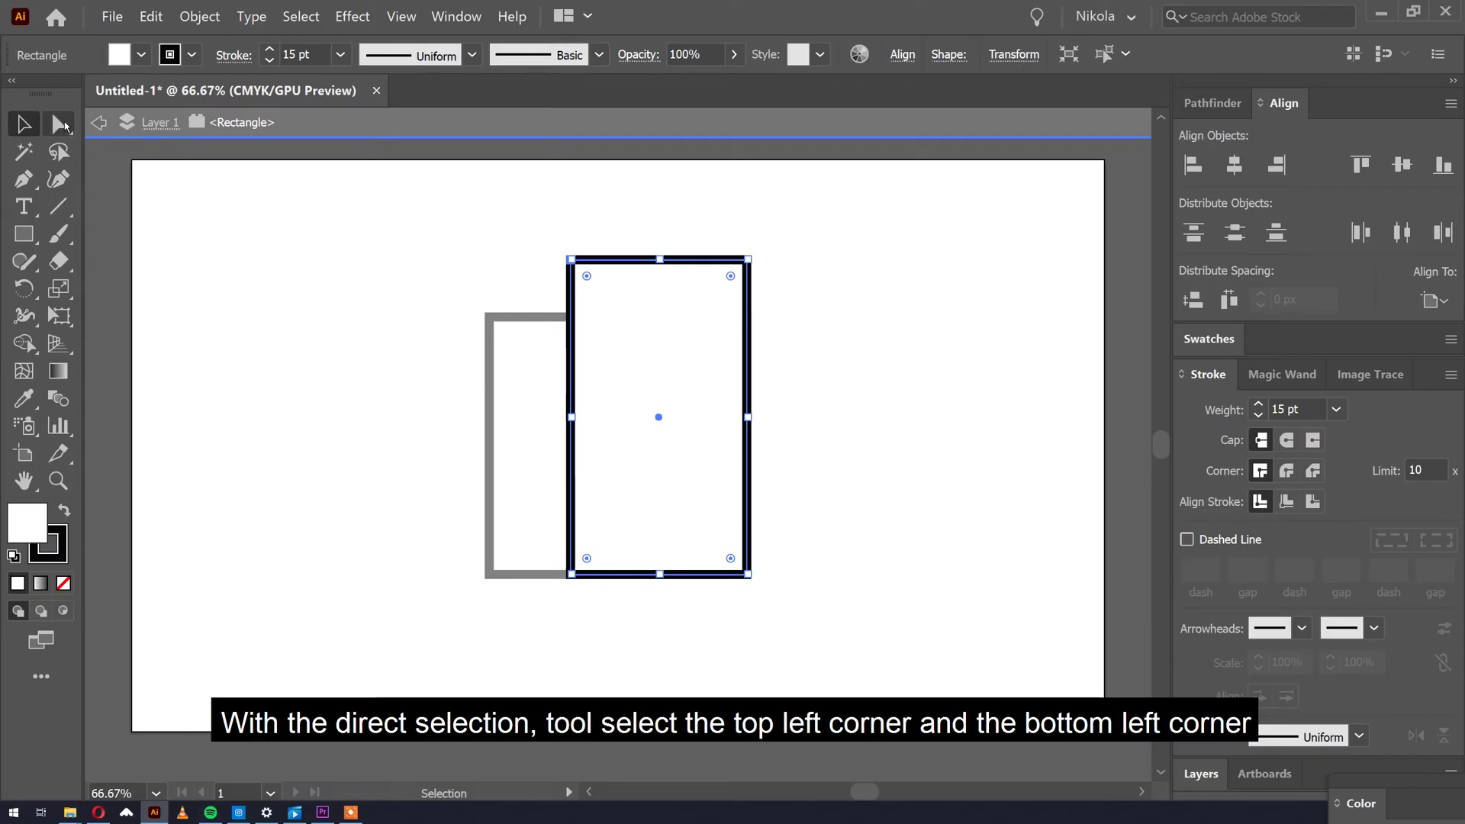
{"action": "left_click", "coordinate": [59, 124]}
{"action": "left_click_drag", "start_coordinate": [479, 220], "coordinate": [600, 591]}
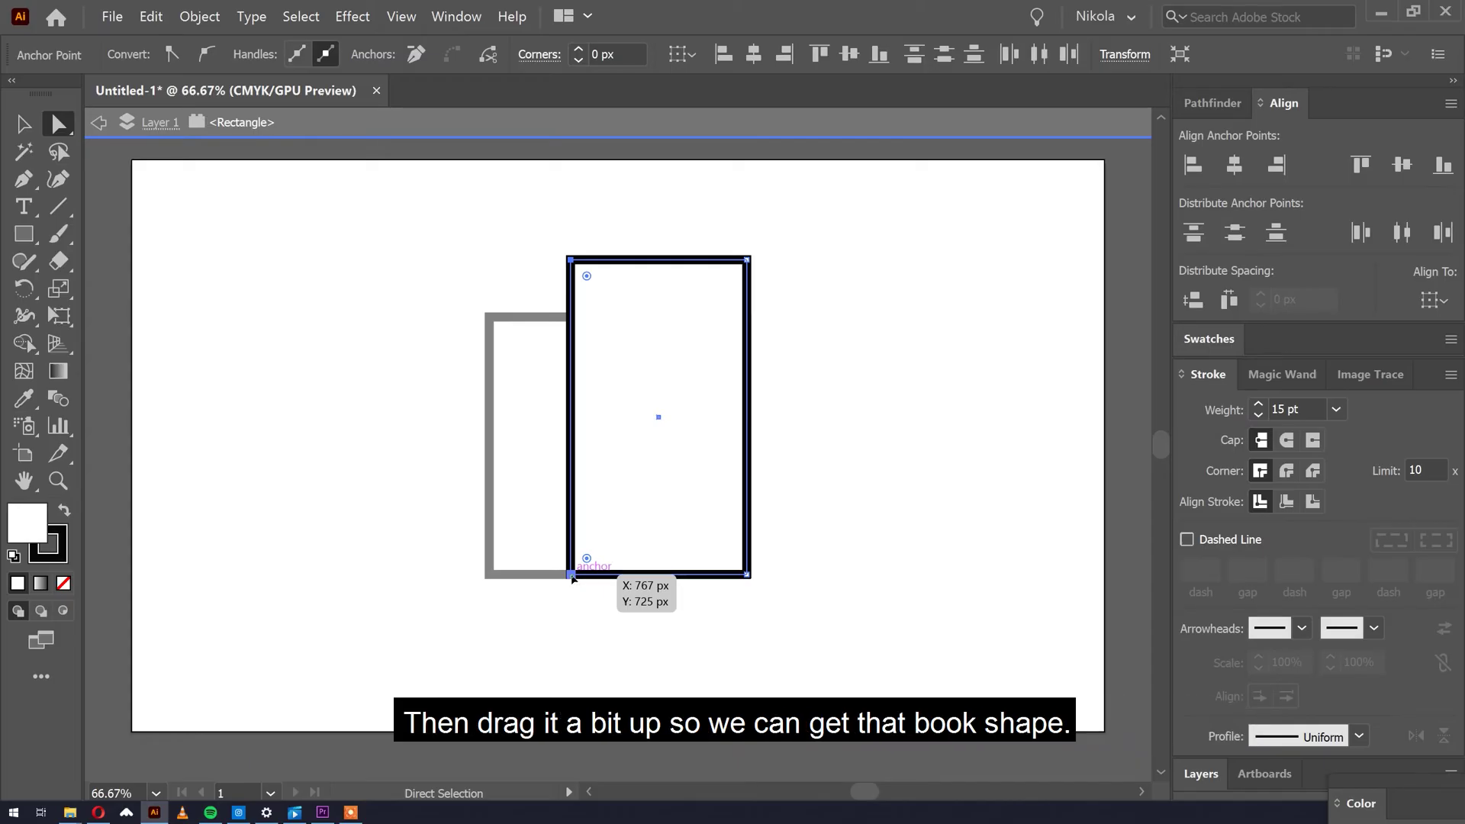
{"action": "left_click_drag", "start_coordinate": [574, 580], "coordinate": [571, 521]}
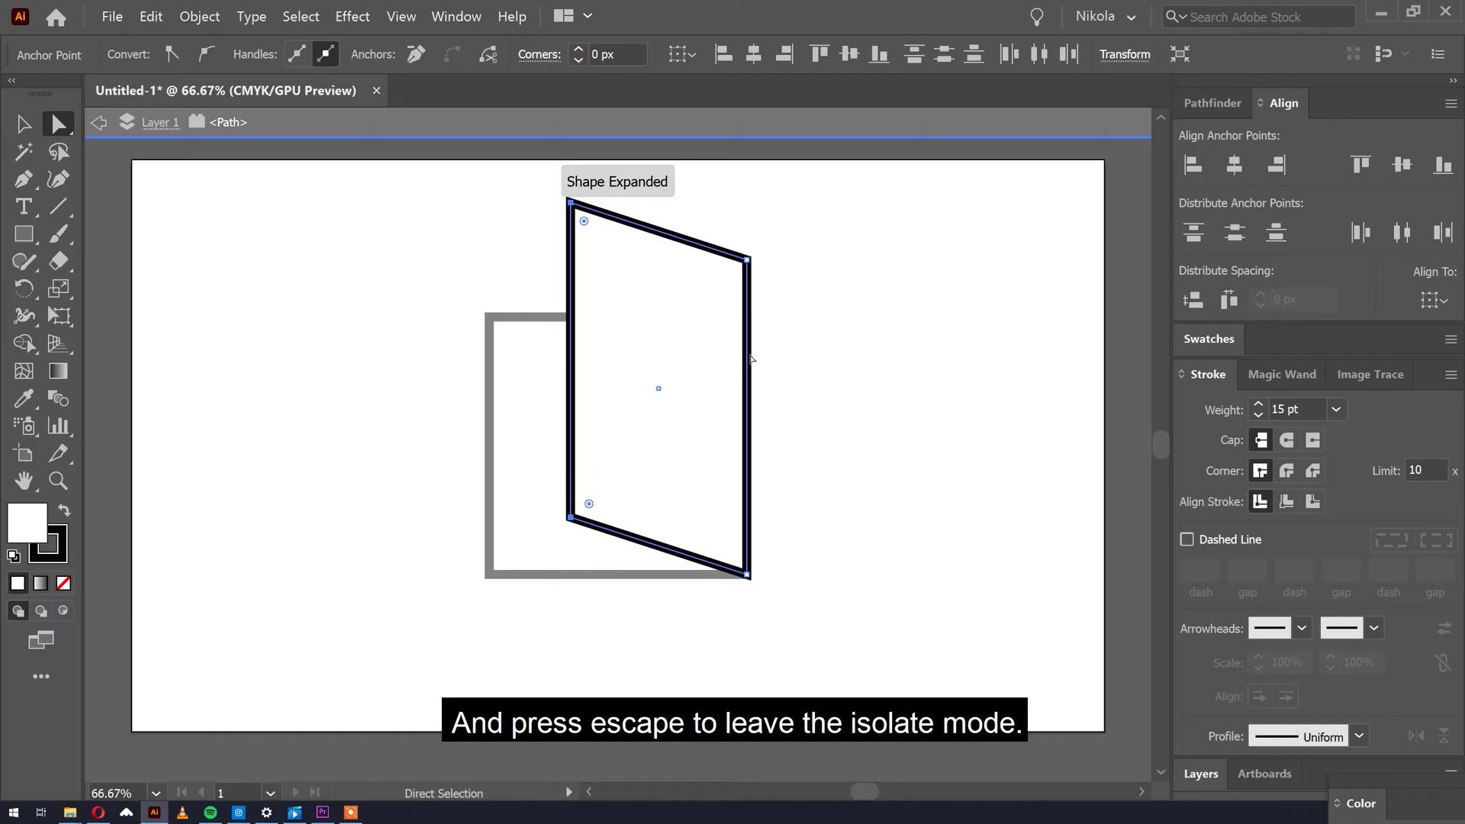
{"action": "key", "text": "Escape"}
Step: Blend the slanted page into the square with 1 specified step, adding a middle page
{"action": "left_click", "coordinate": [401, 244]}
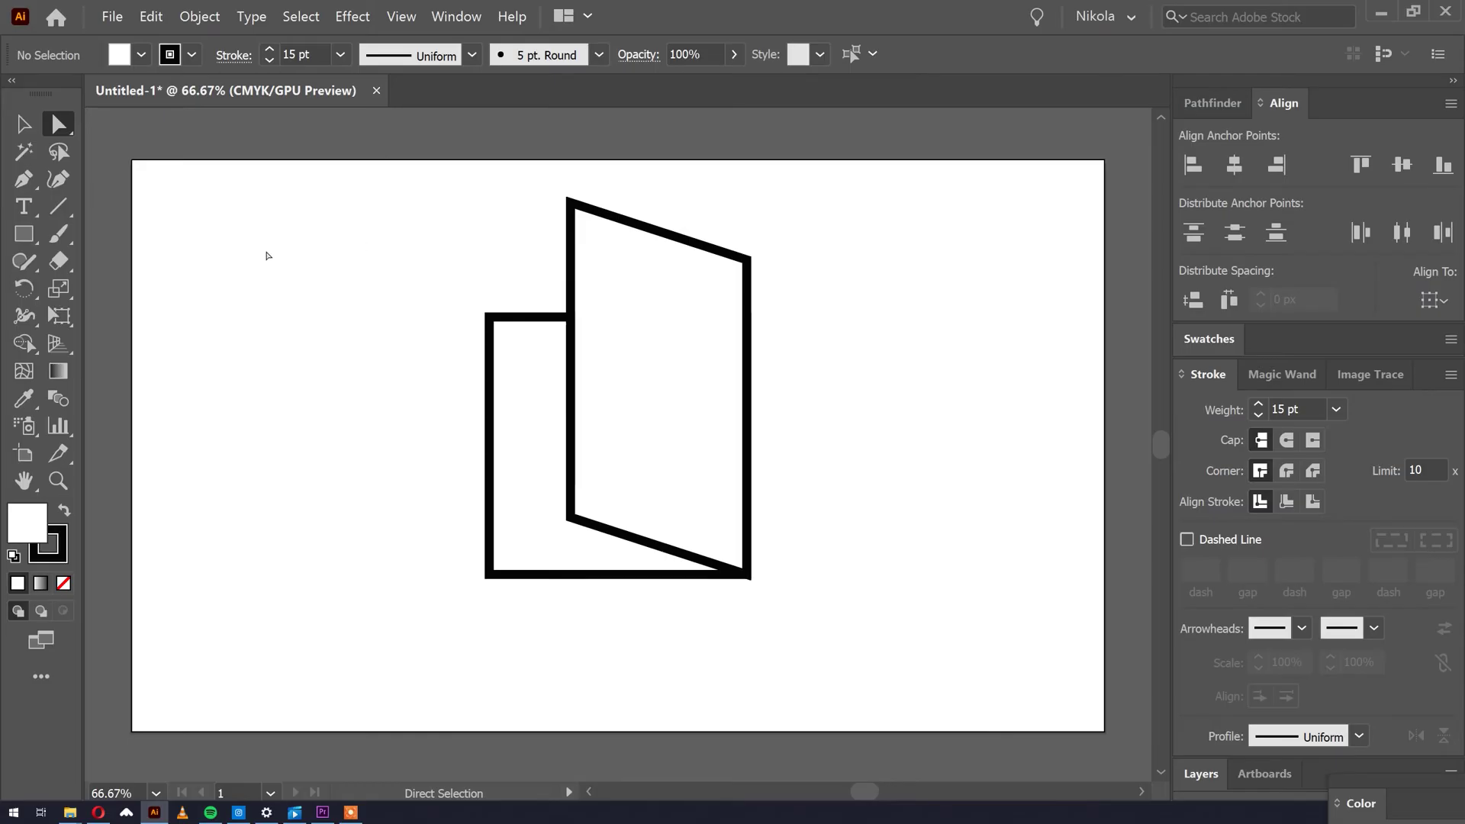
{"action": "double_click", "coordinate": [60, 398]}
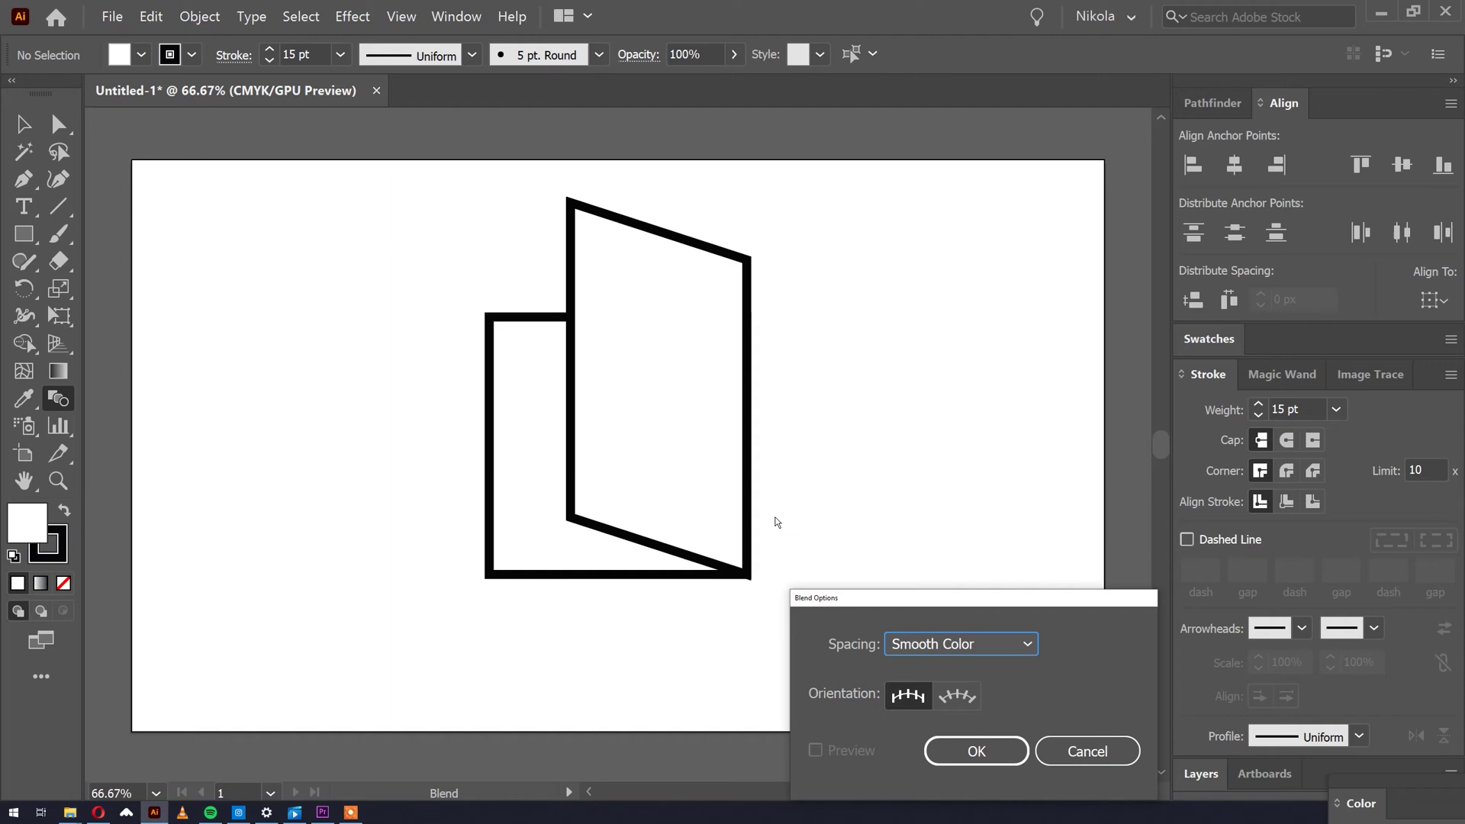
{"action": "left_click", "coordinate": [925, 645]}
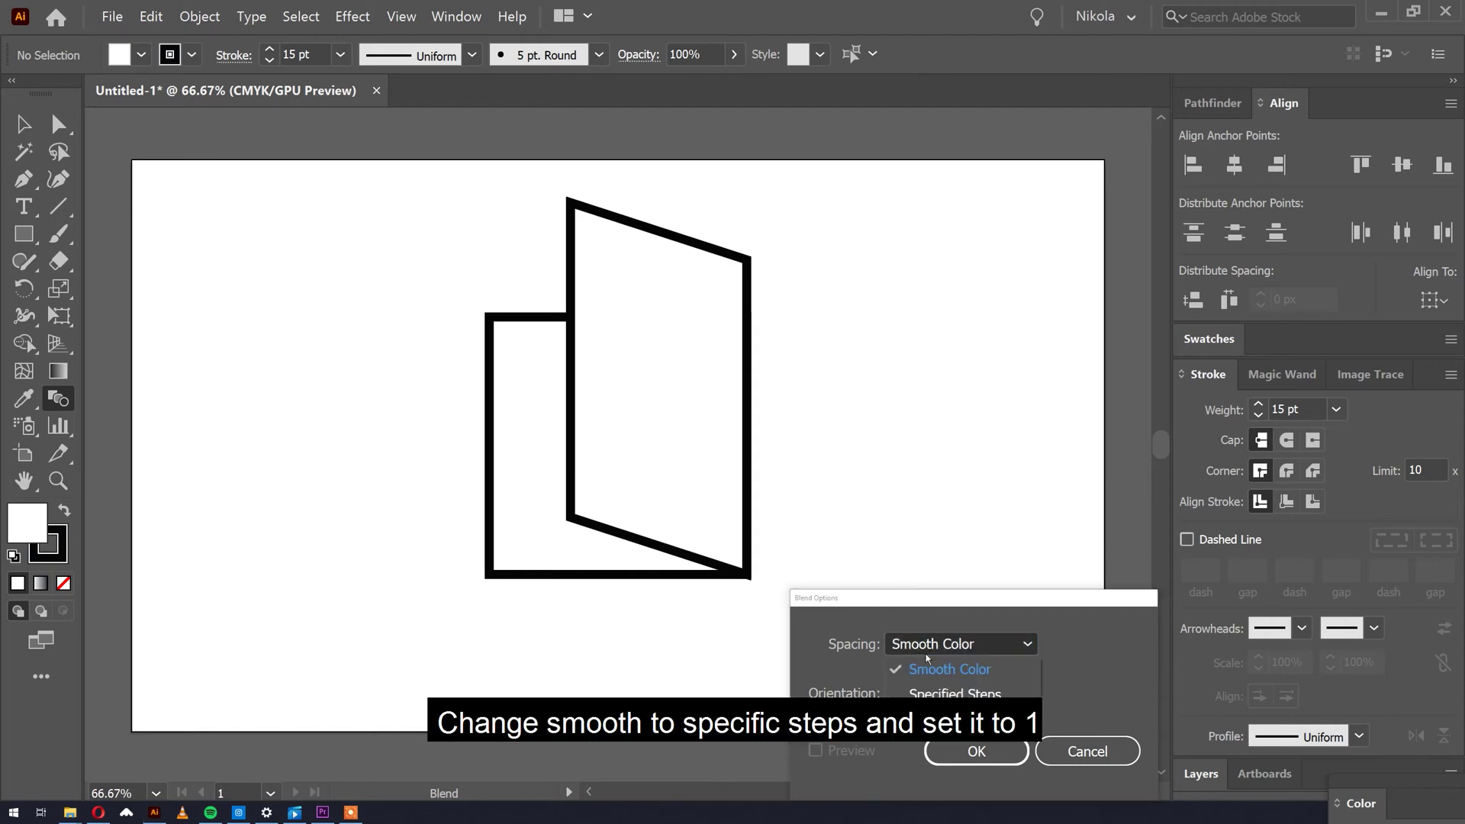
{"action": "left_click", "coordinate": [938, 689]}
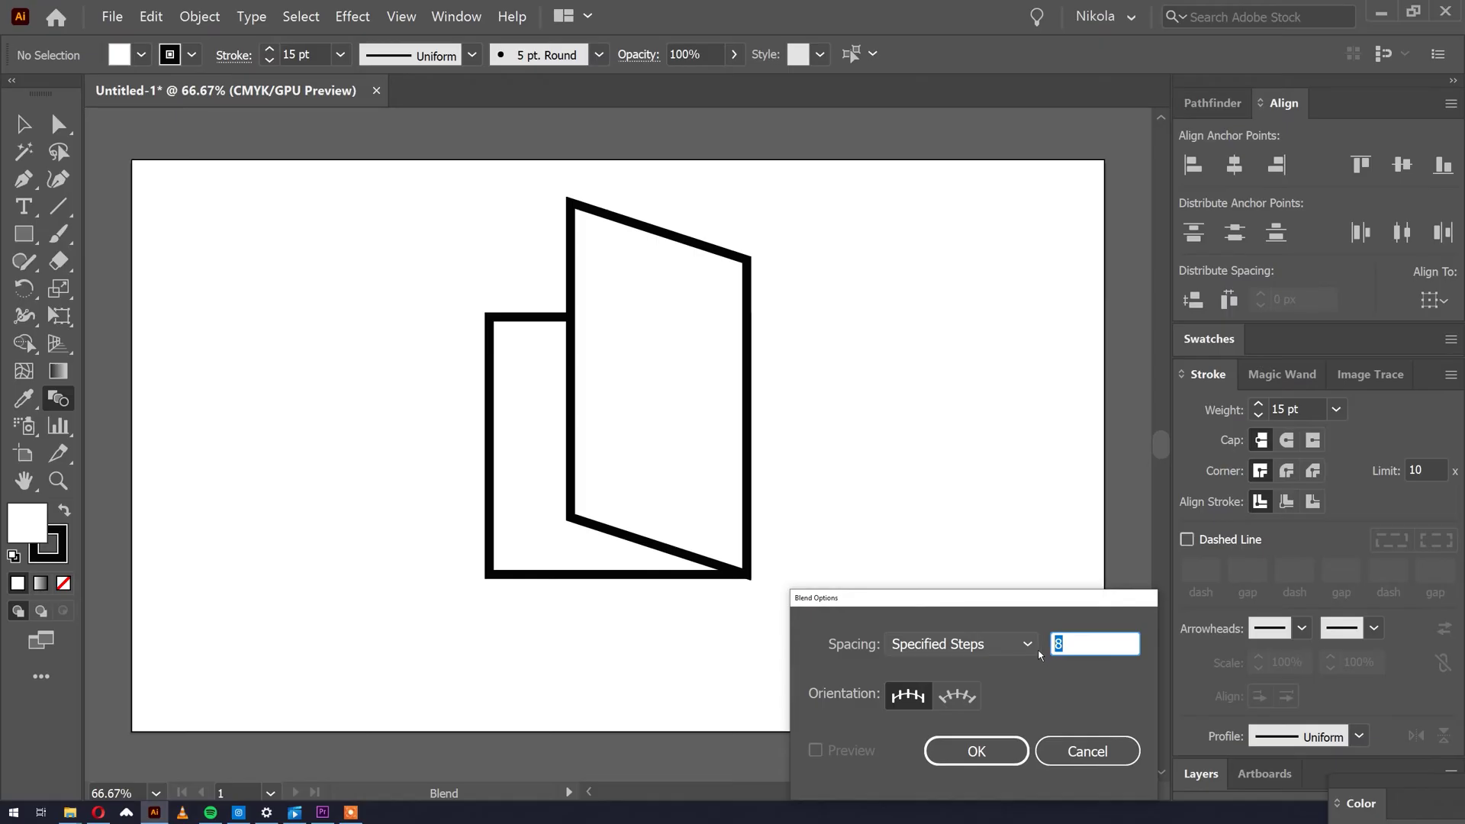
{"action": "type", "text": "1"}
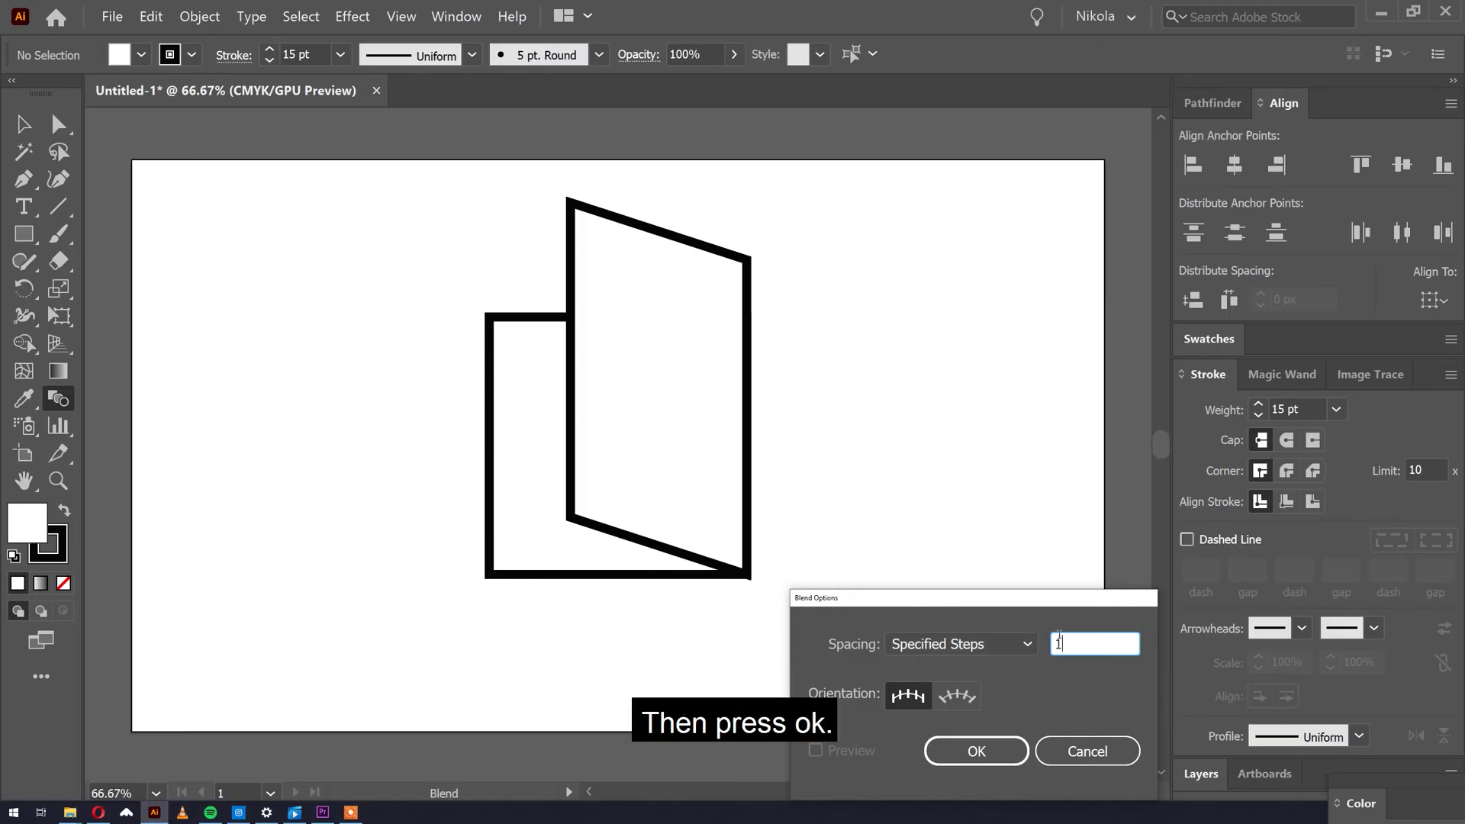
{"action": "left_click", "coordinate": [980, 751]}
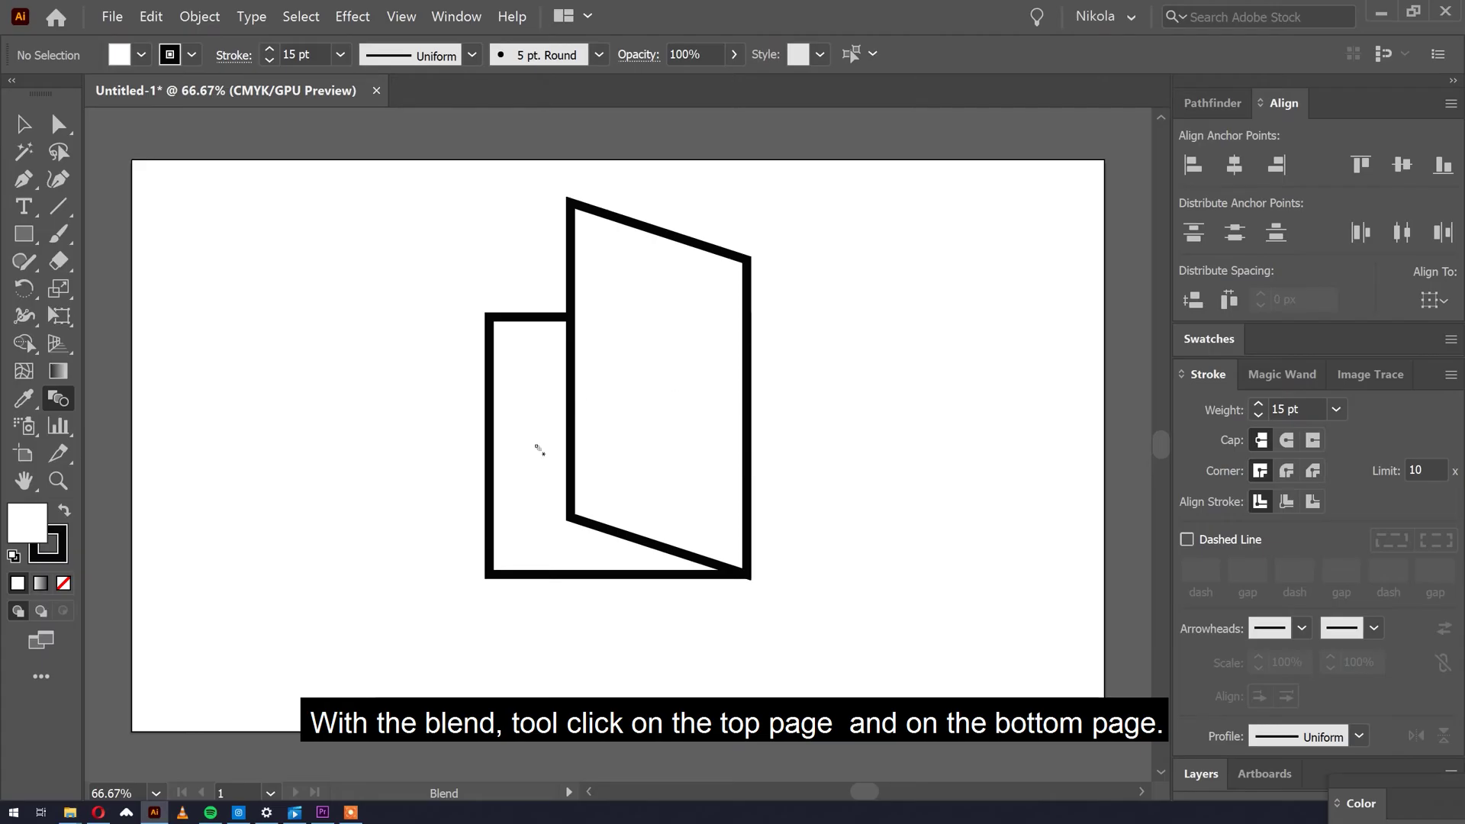
{"action": "left_click", "coordinate": [641, 362]}
{"action": "left_click", "coordinate": [537, 411]}
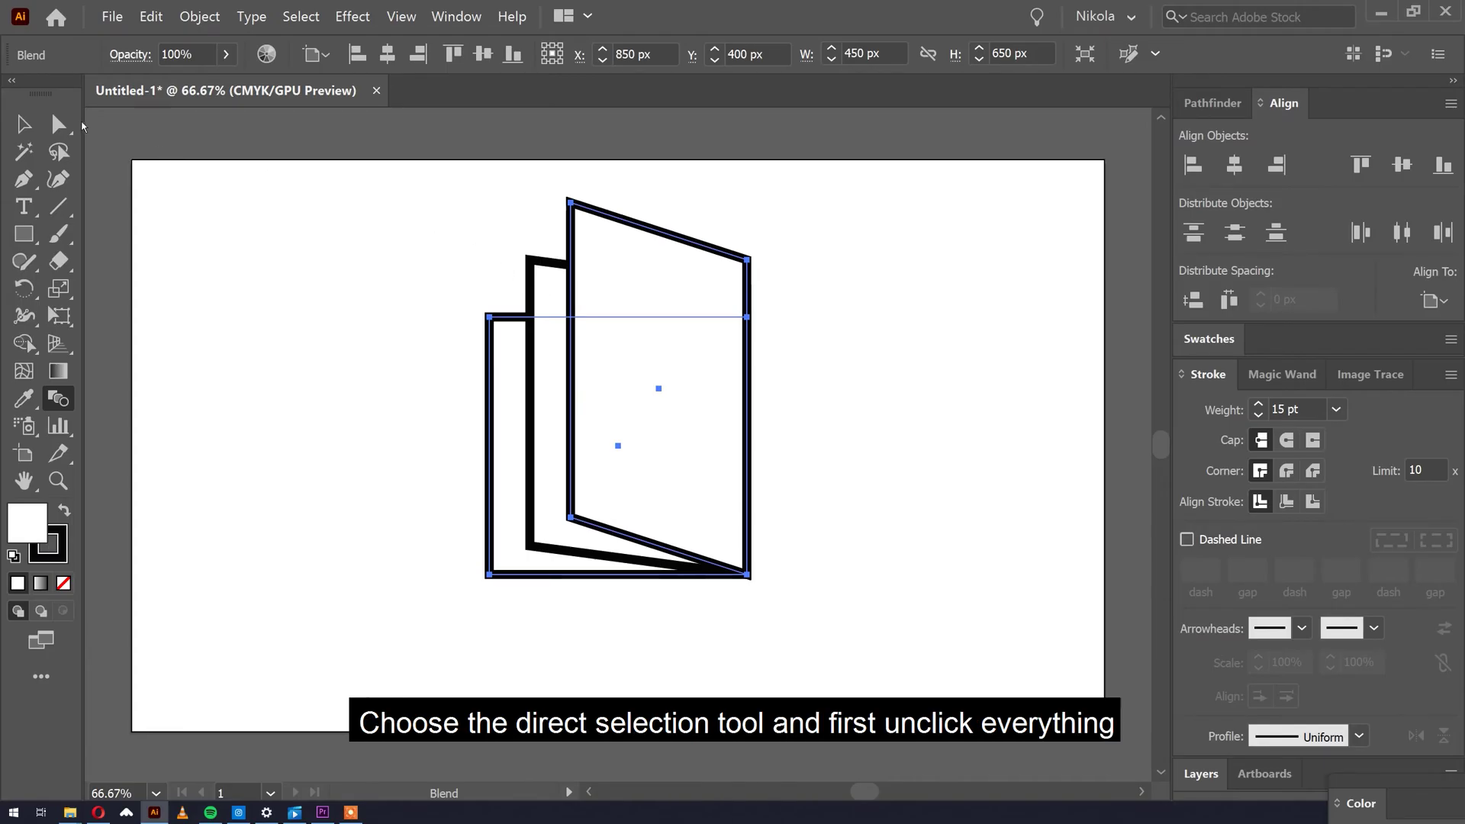
Step: Curve the front page with an Arch warp, Bend 30%
{"action": "key", "text": "a"}
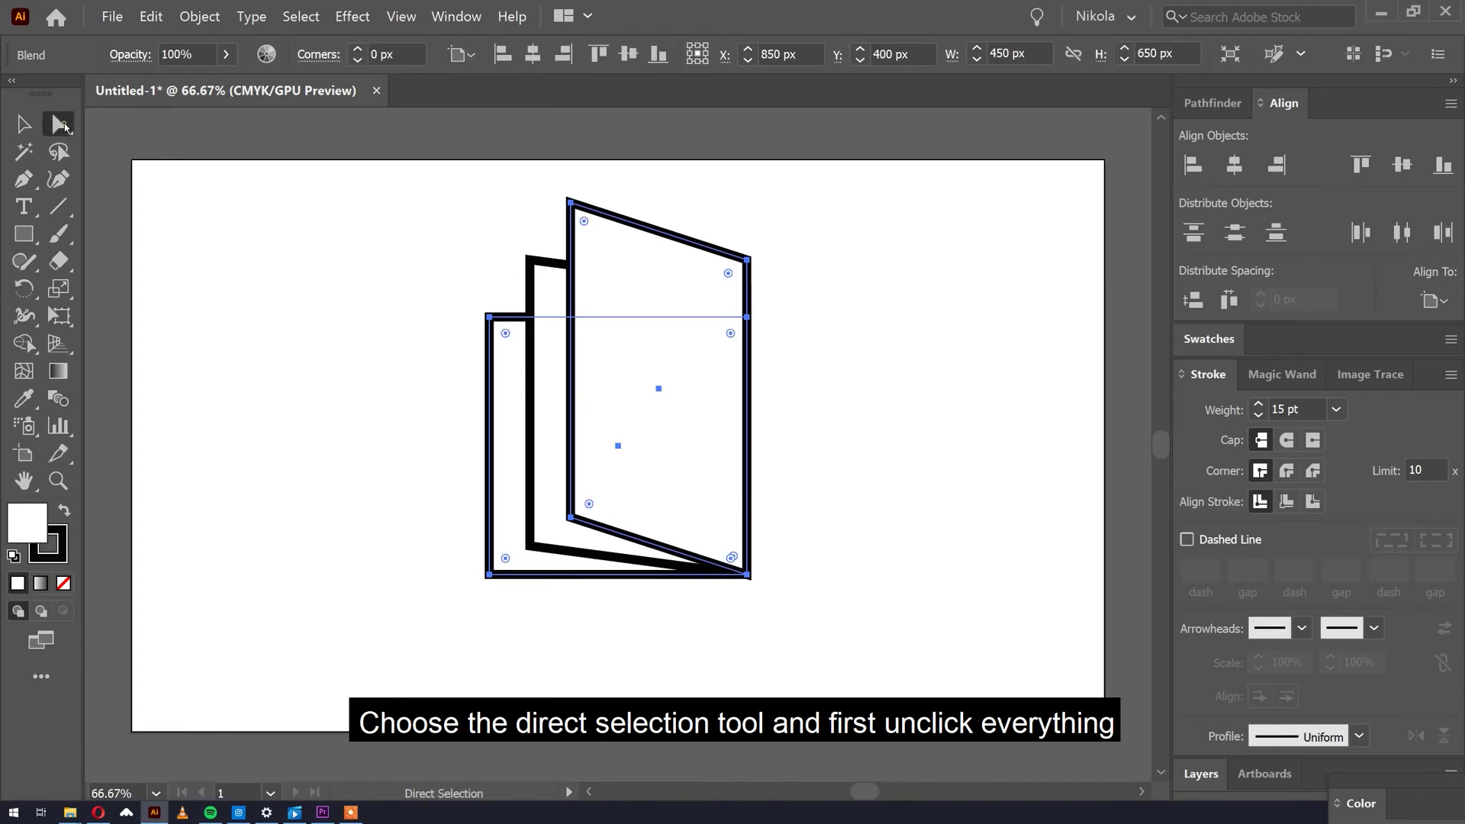
{"action": "left_click", "coordinate": [640, 202]}
{"action": "left_click", "coordinate": [652, 255]}
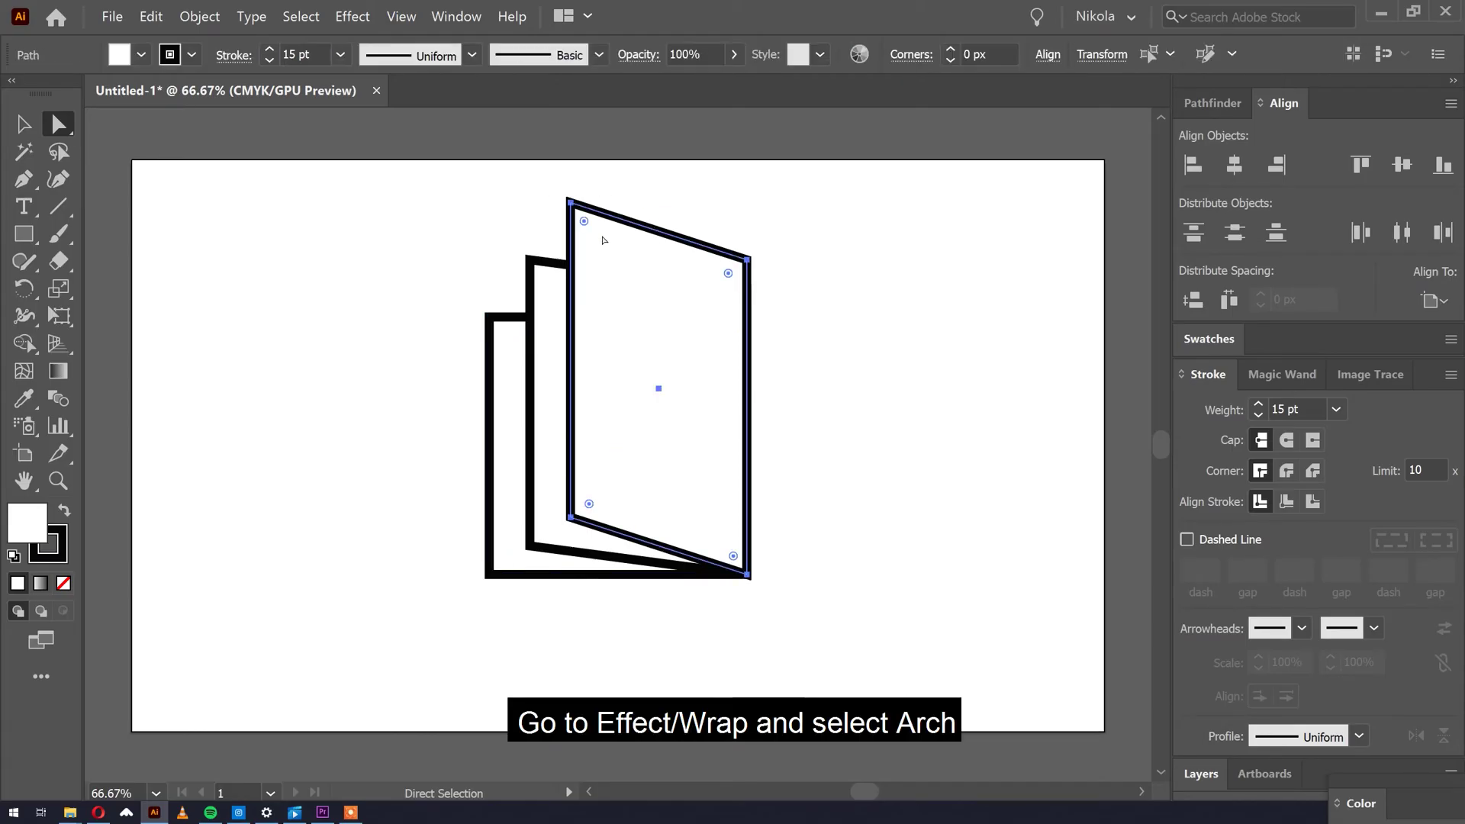
{"action": "left_click", "coordinate": [353, 16]}
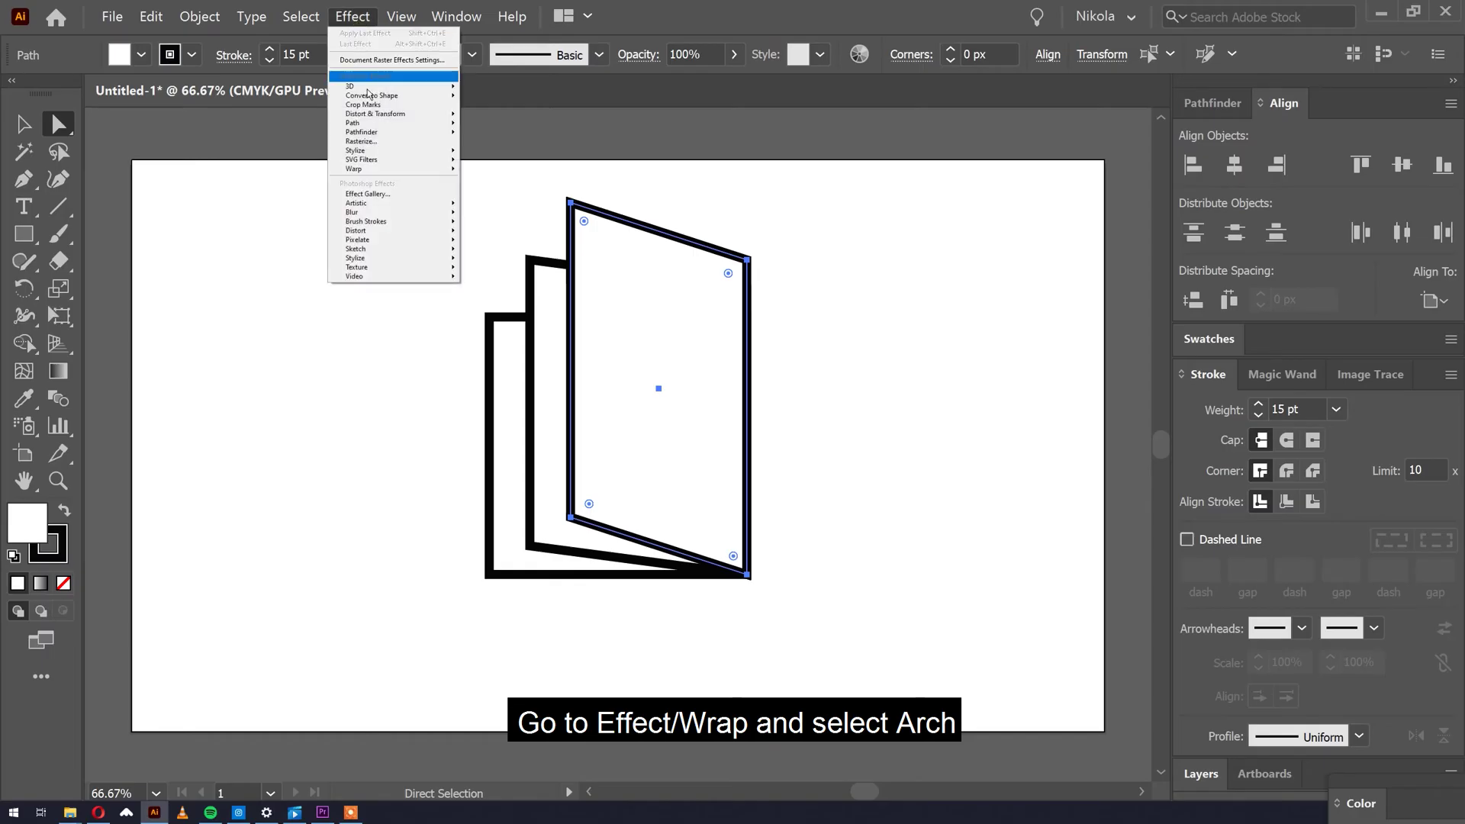
{"action": "mouse_move", "coordinate": [411, 176]}
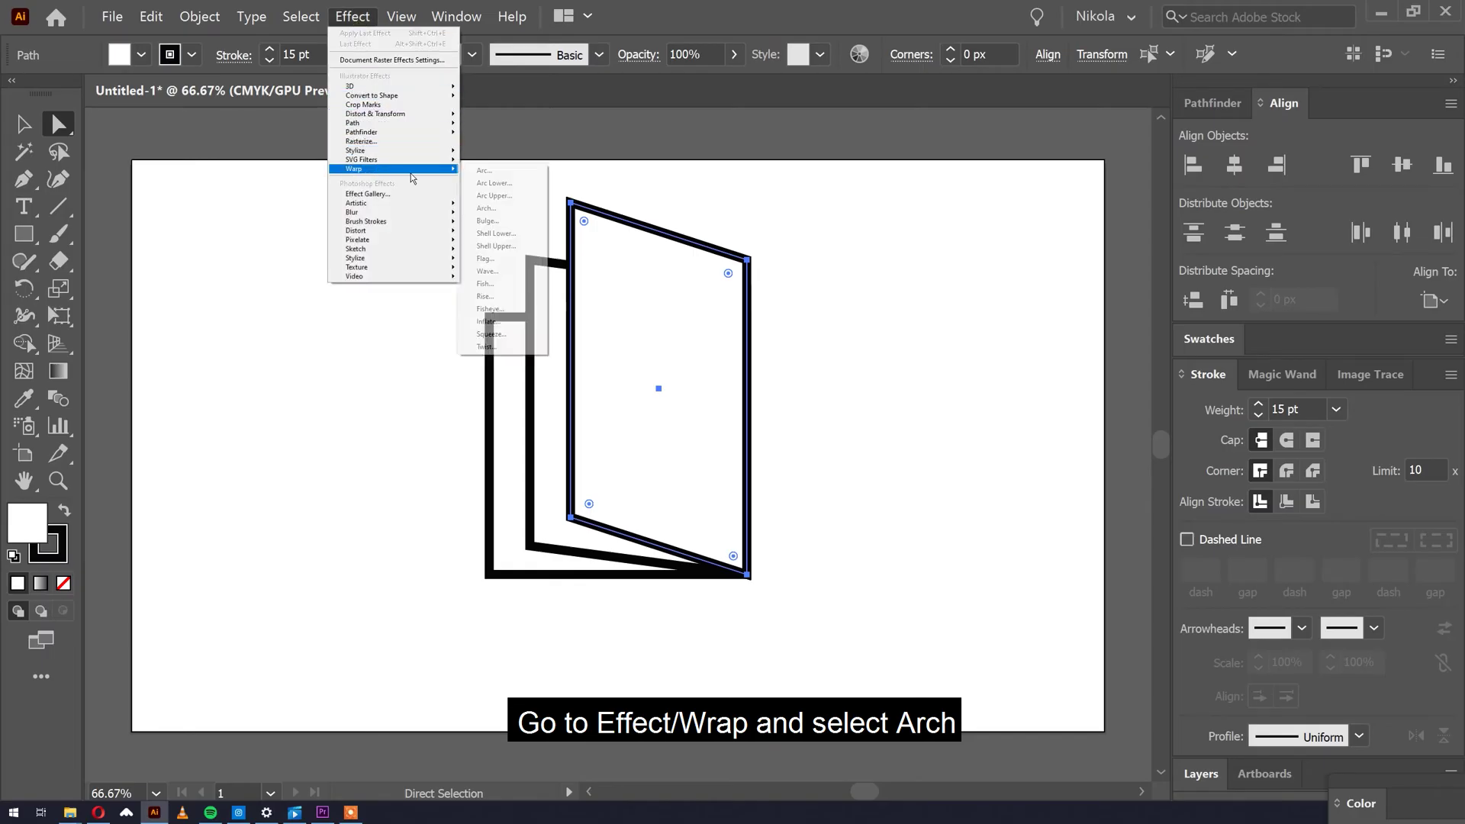
{"action": "left_click", "coordinate": [486, 208]}
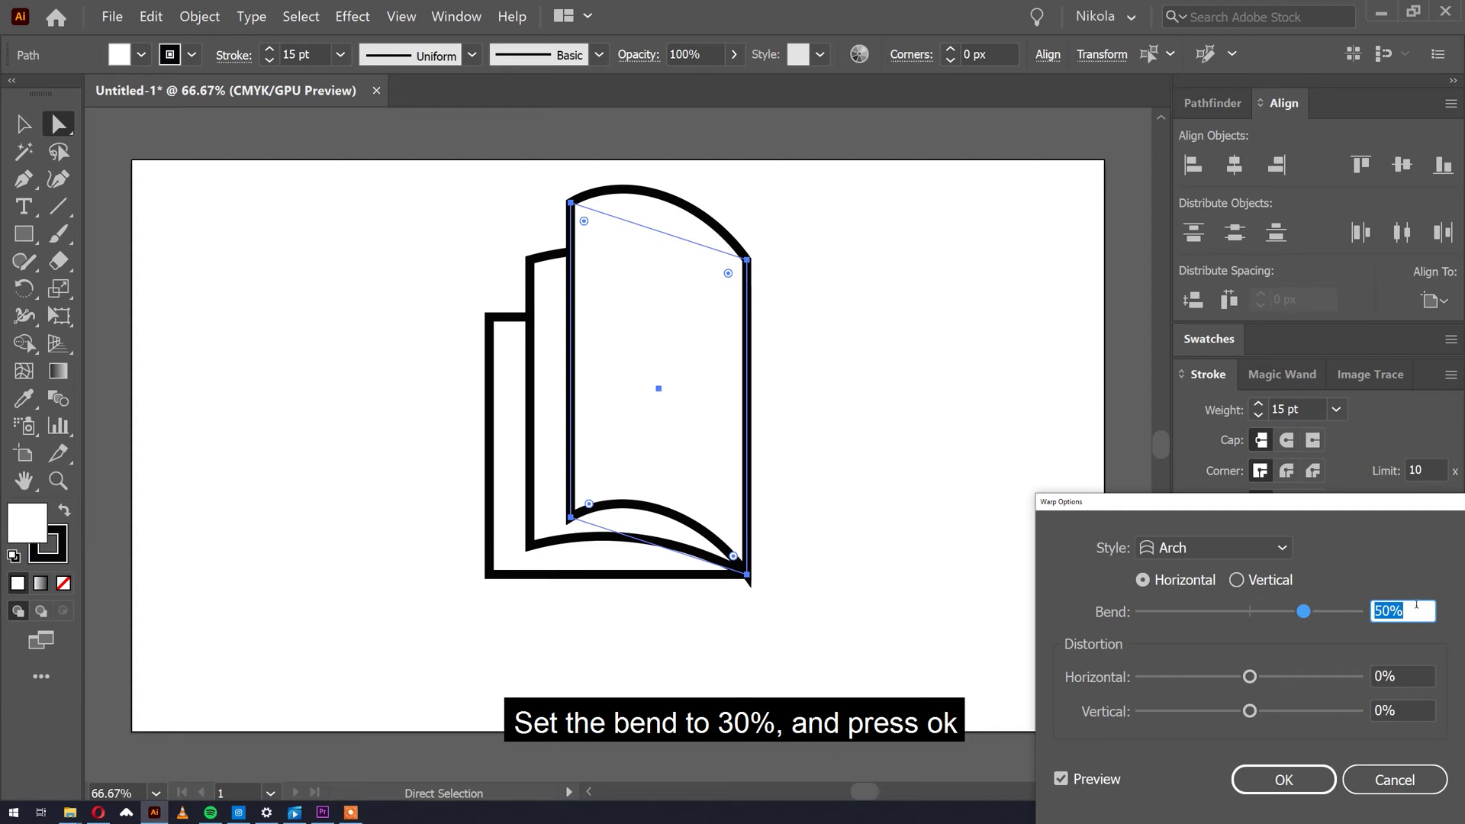
{"action": "type", "text": "30"}
{"action": "key", "text": "Tab"}
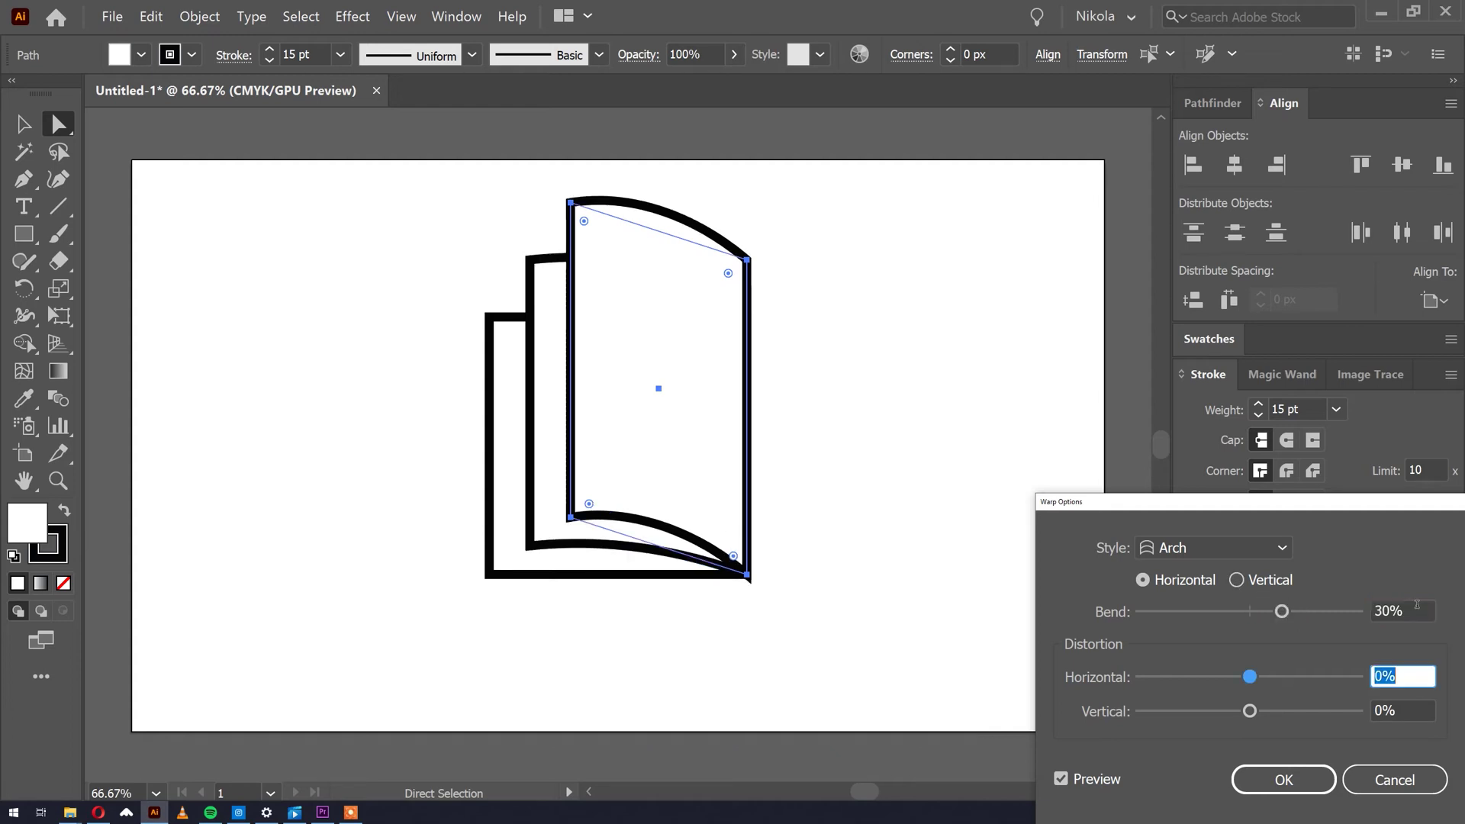
{"action": "left_click", "coordinate": [1285, 780]}
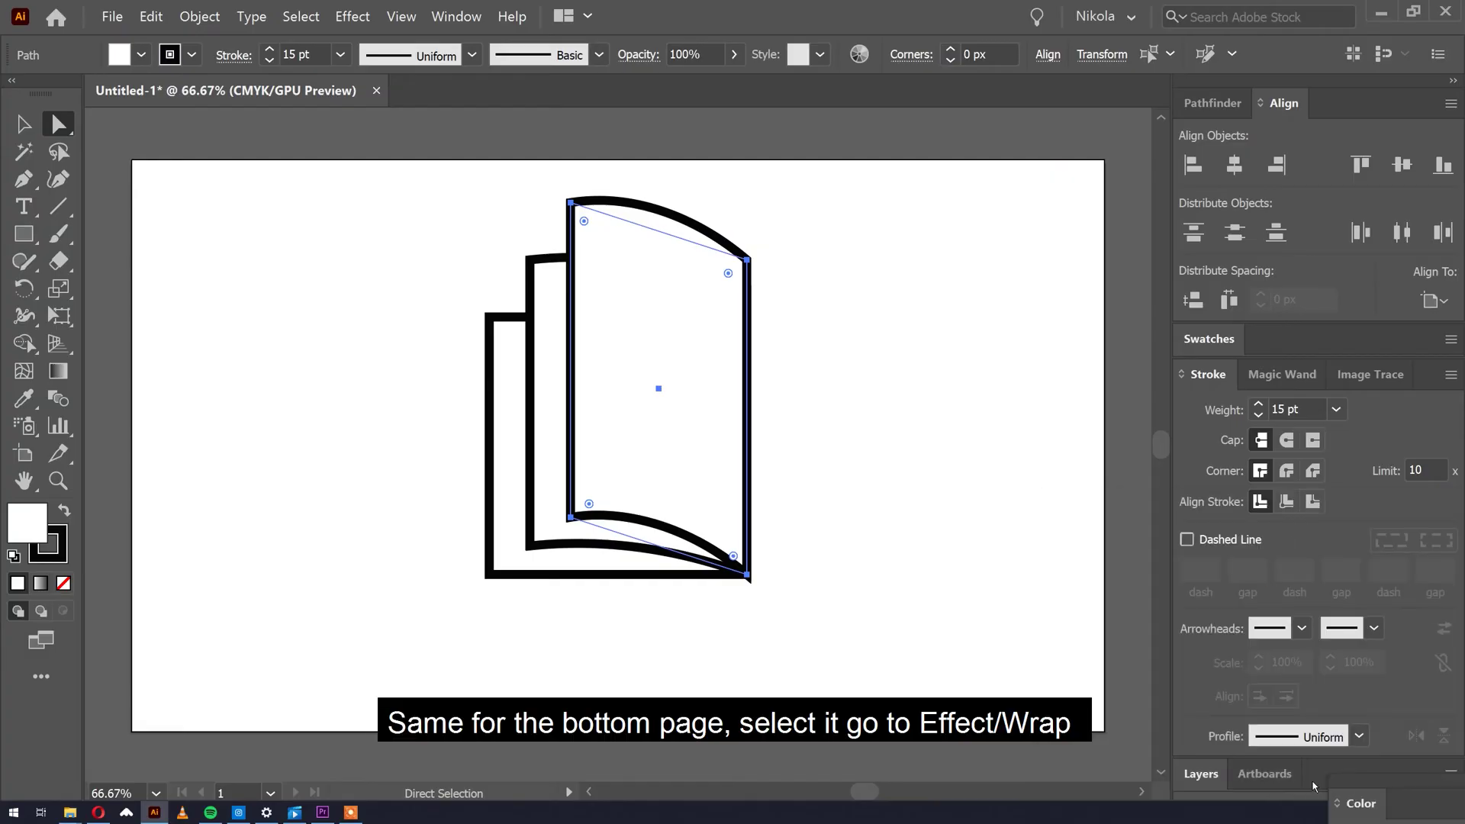
Step: Curve the back page with an Arch warp, Bend 15%
{"action": "left_click", "coordinate": [546, 574]}
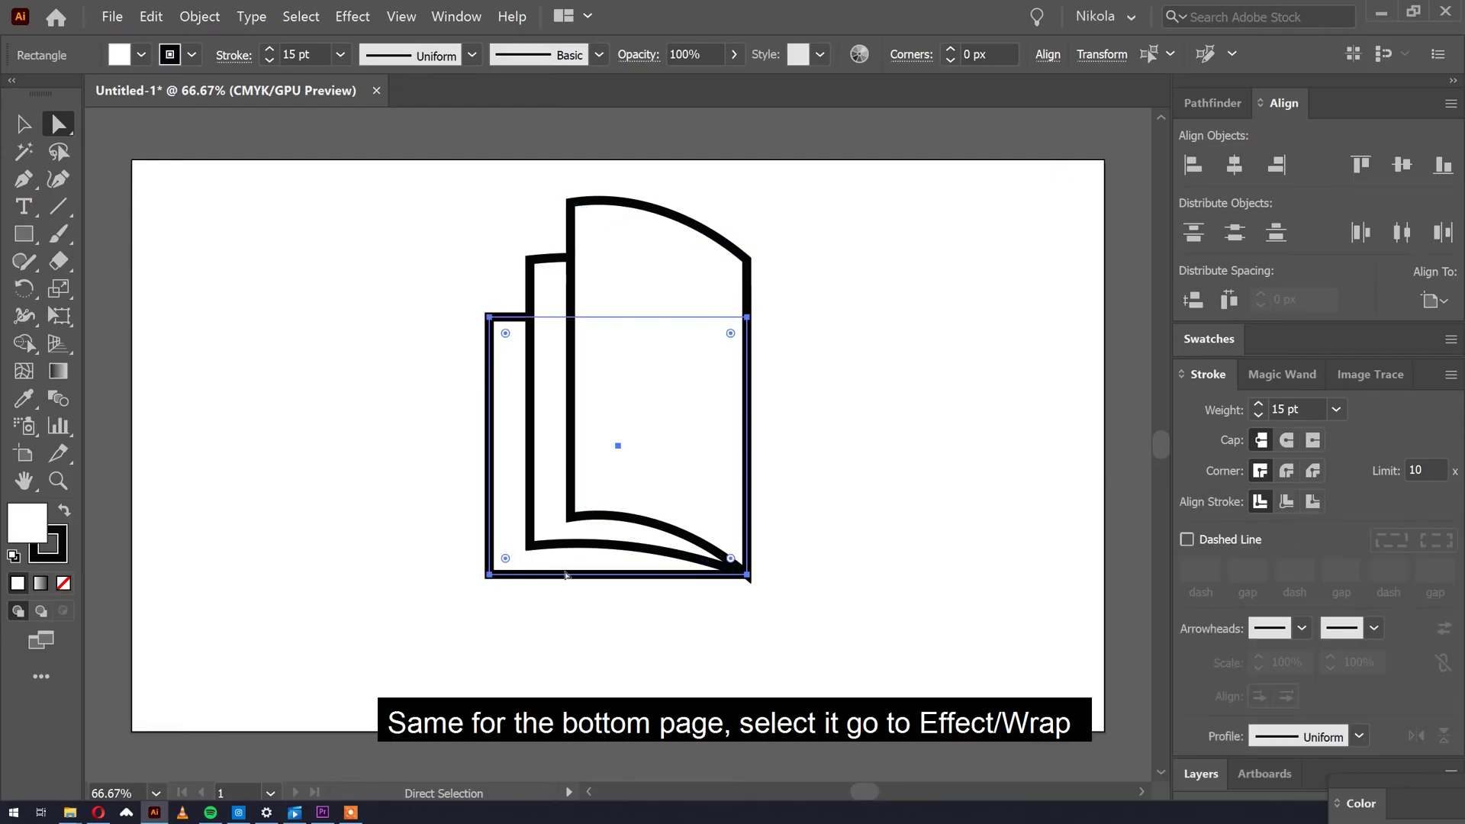
{"action": "left_click", "coordinate": [353, 16]}
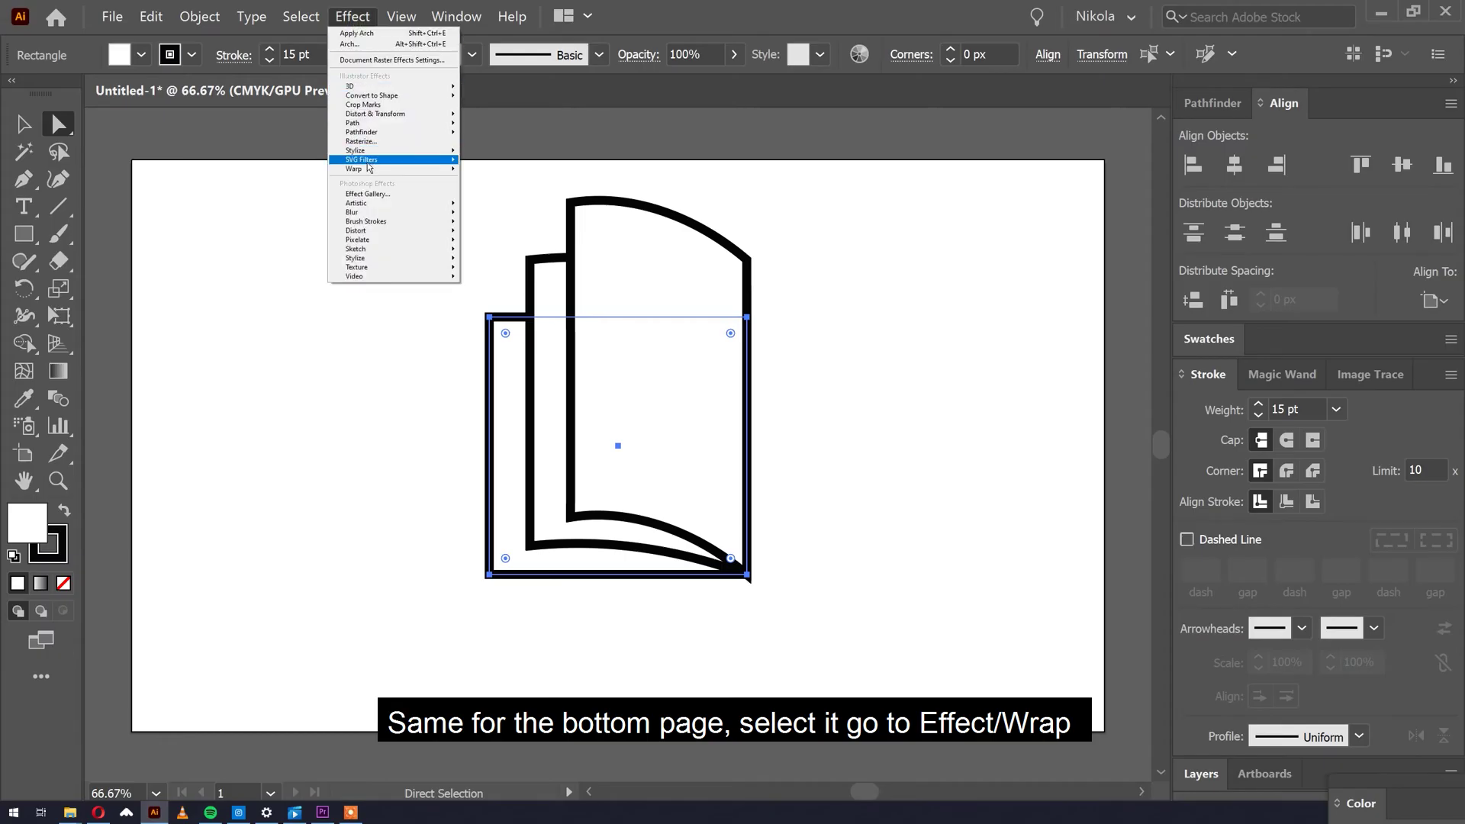
{"action": "mouse_move", "coordinate": [369, 169]}
{"action": "left_click", "coordinate": [489, 212]}
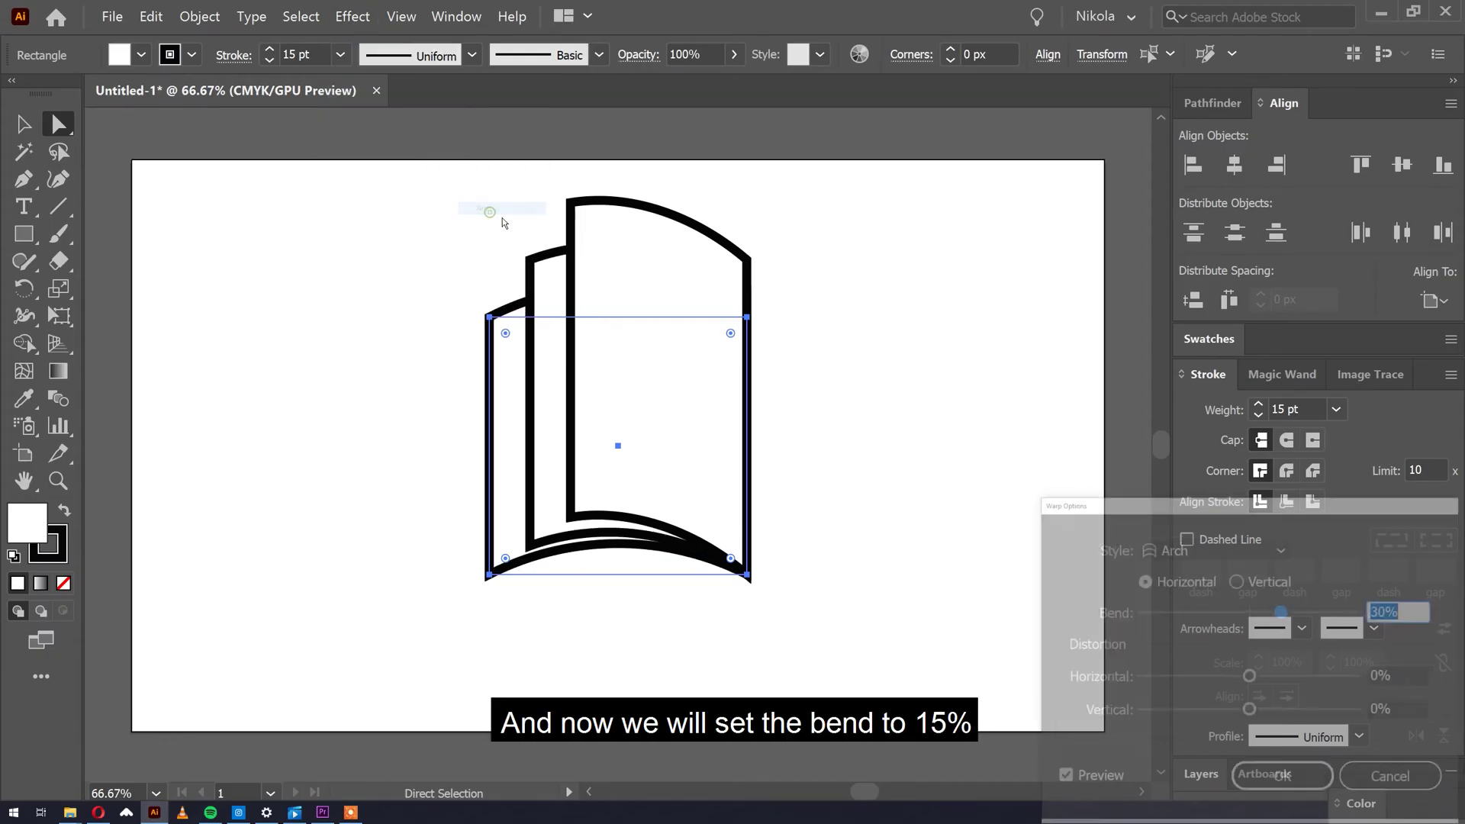
{"action": "type", "text": "15"}
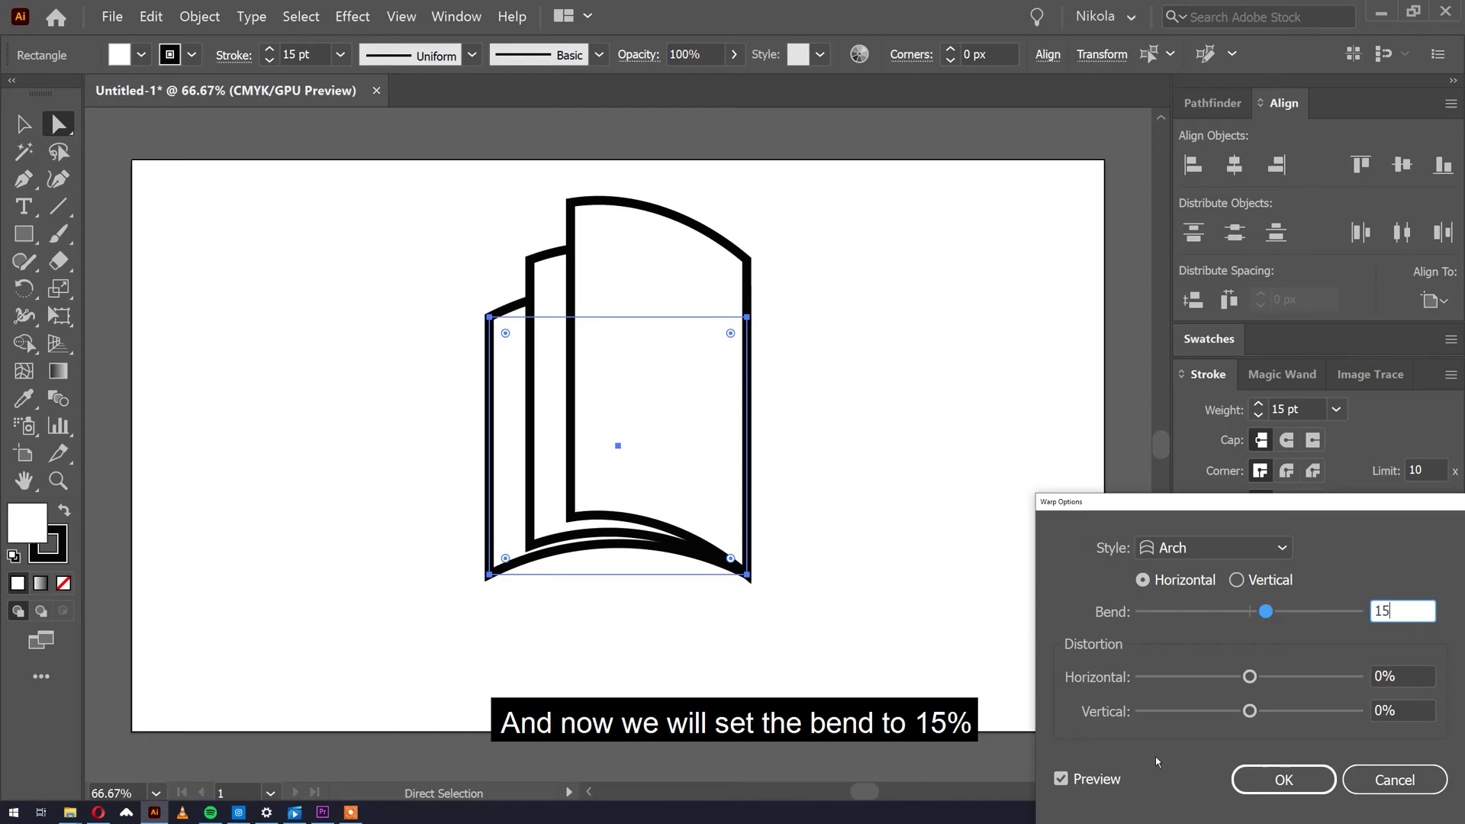
{"action": "key", "text": "Tab"}
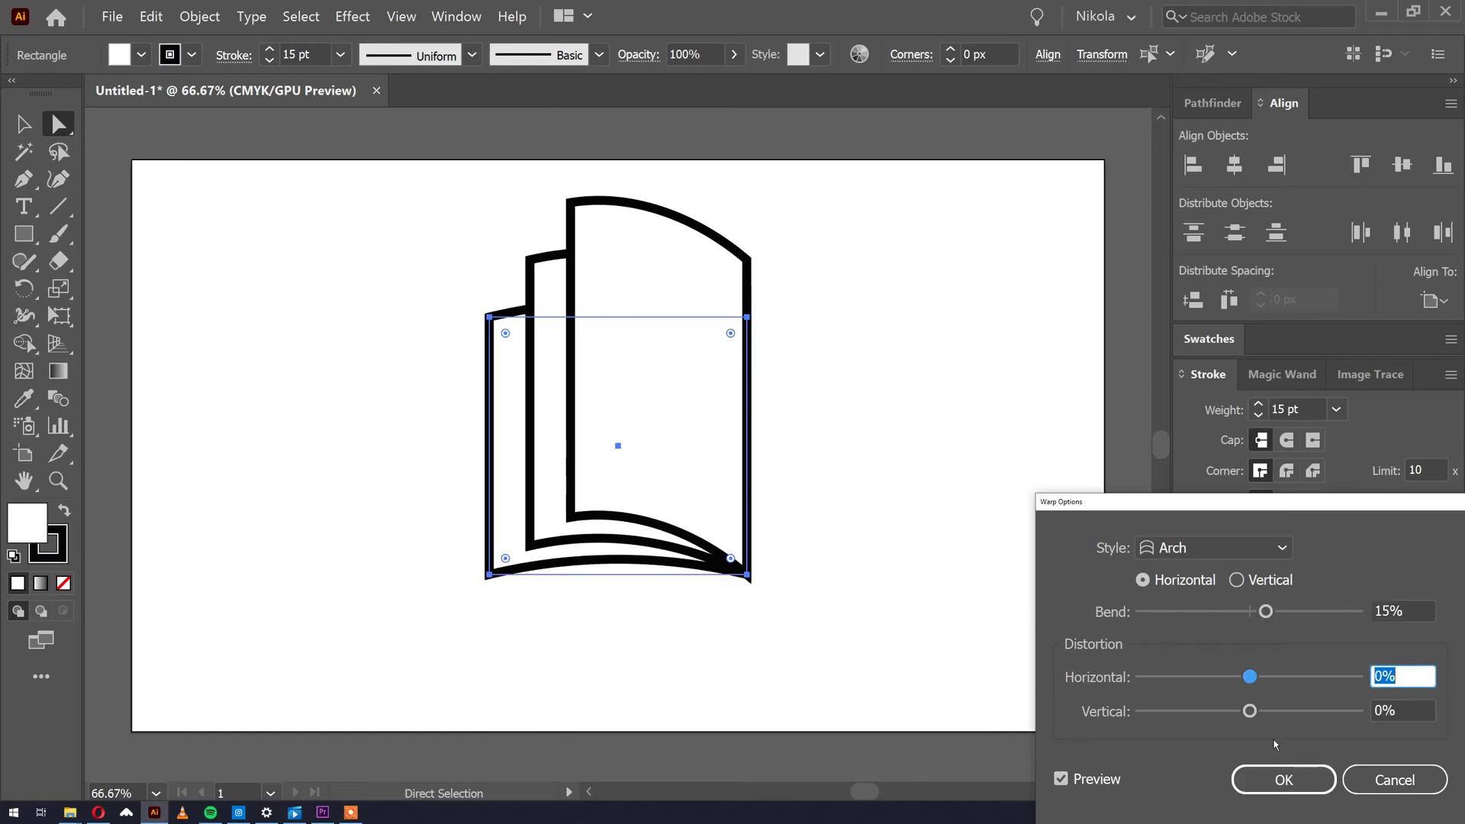
{"action": "left_click", "coordinate": [1284, 780]}
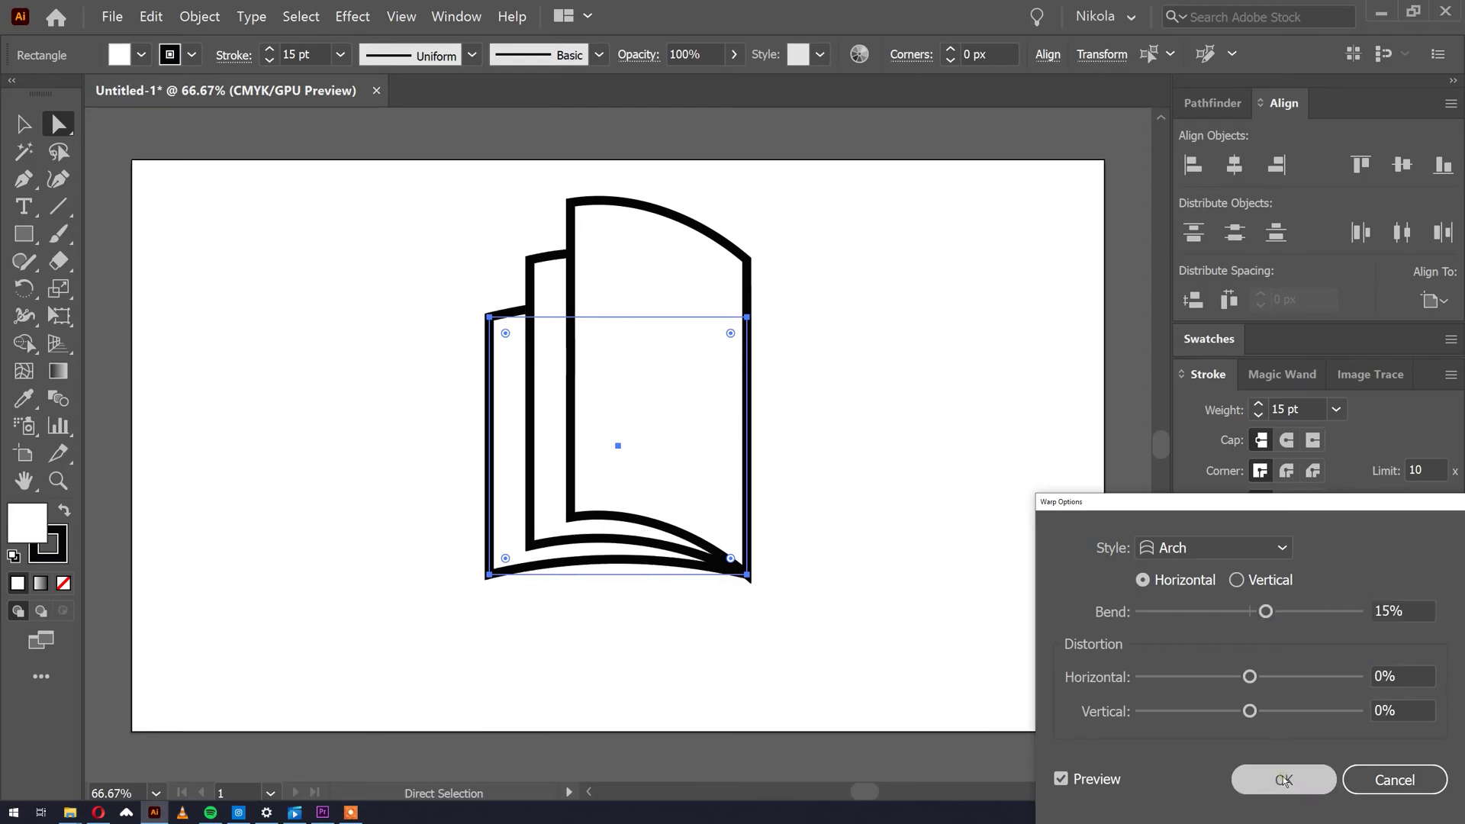
{"action": "left_click", "coordinate": [885, 515]}
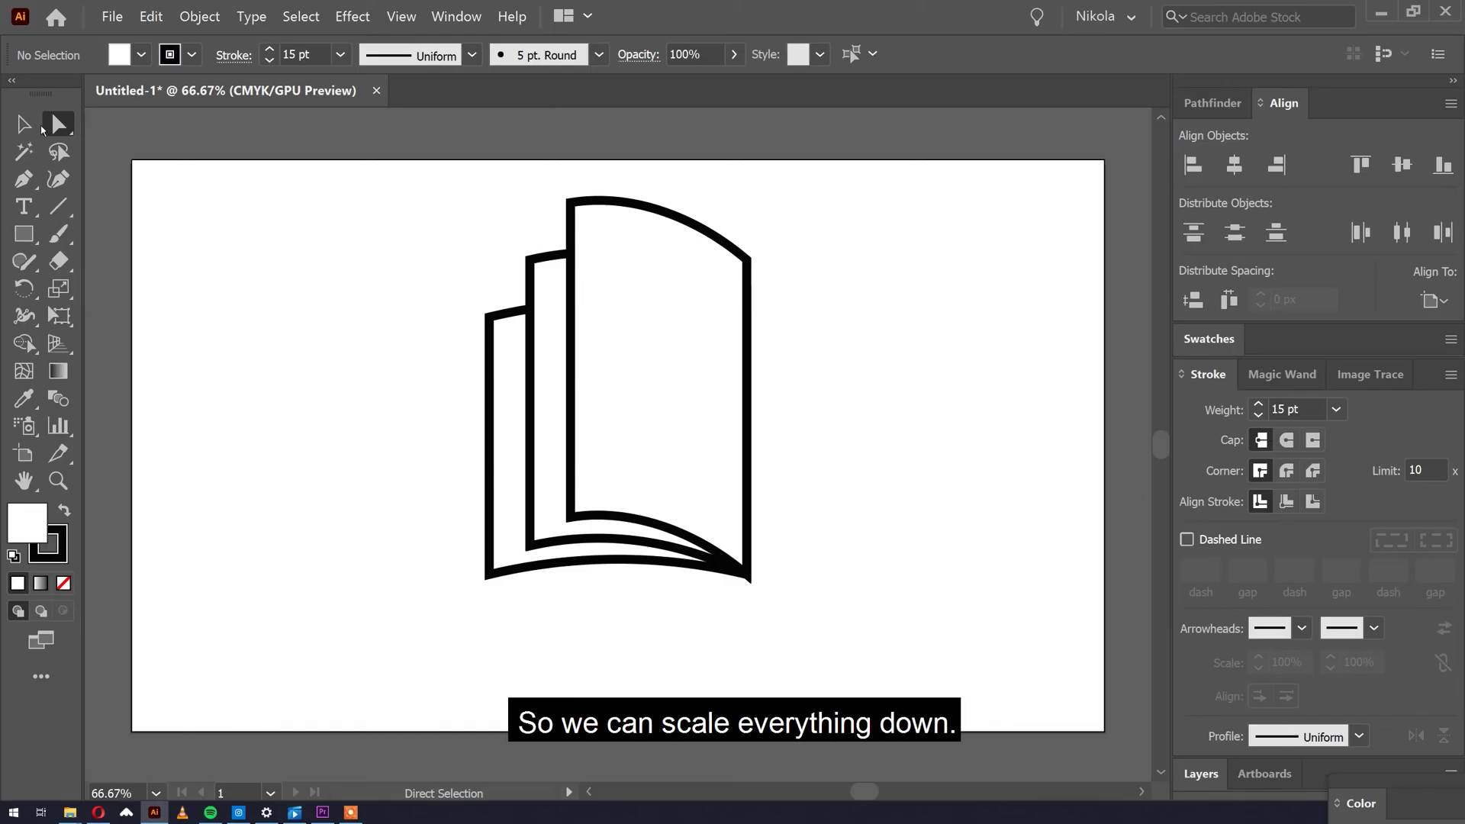
Step: Scale the three-page blend to 400 px tall and place a copy to its right
{"action": "left_click", "coordinate": [25, 125]}
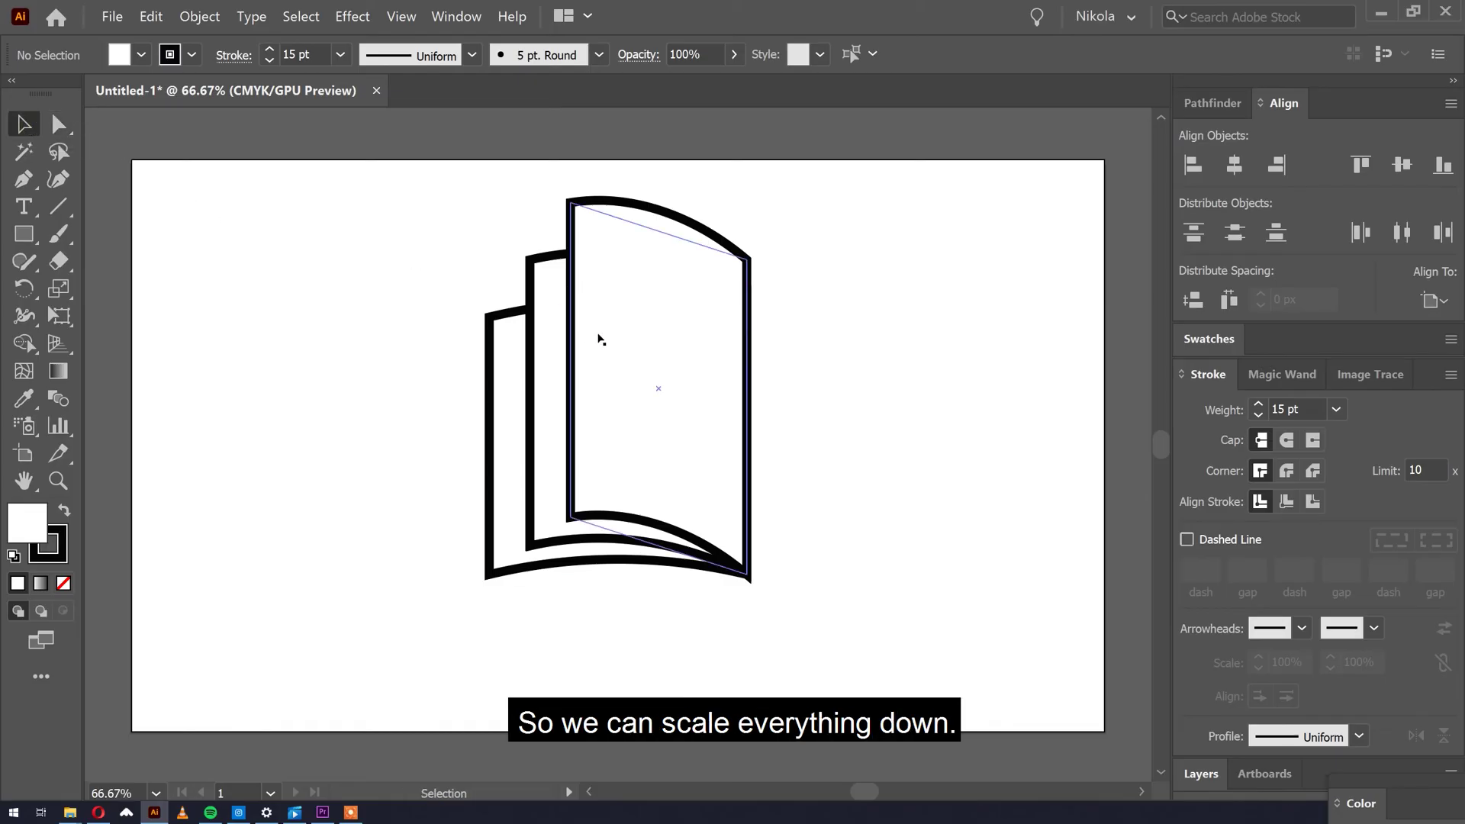
{"action": "left_click", "coordinate": [598, 336]}
{"action": "left_click_drag", "start_coordinate": [618, 197], "coordinate": [543, 315]}
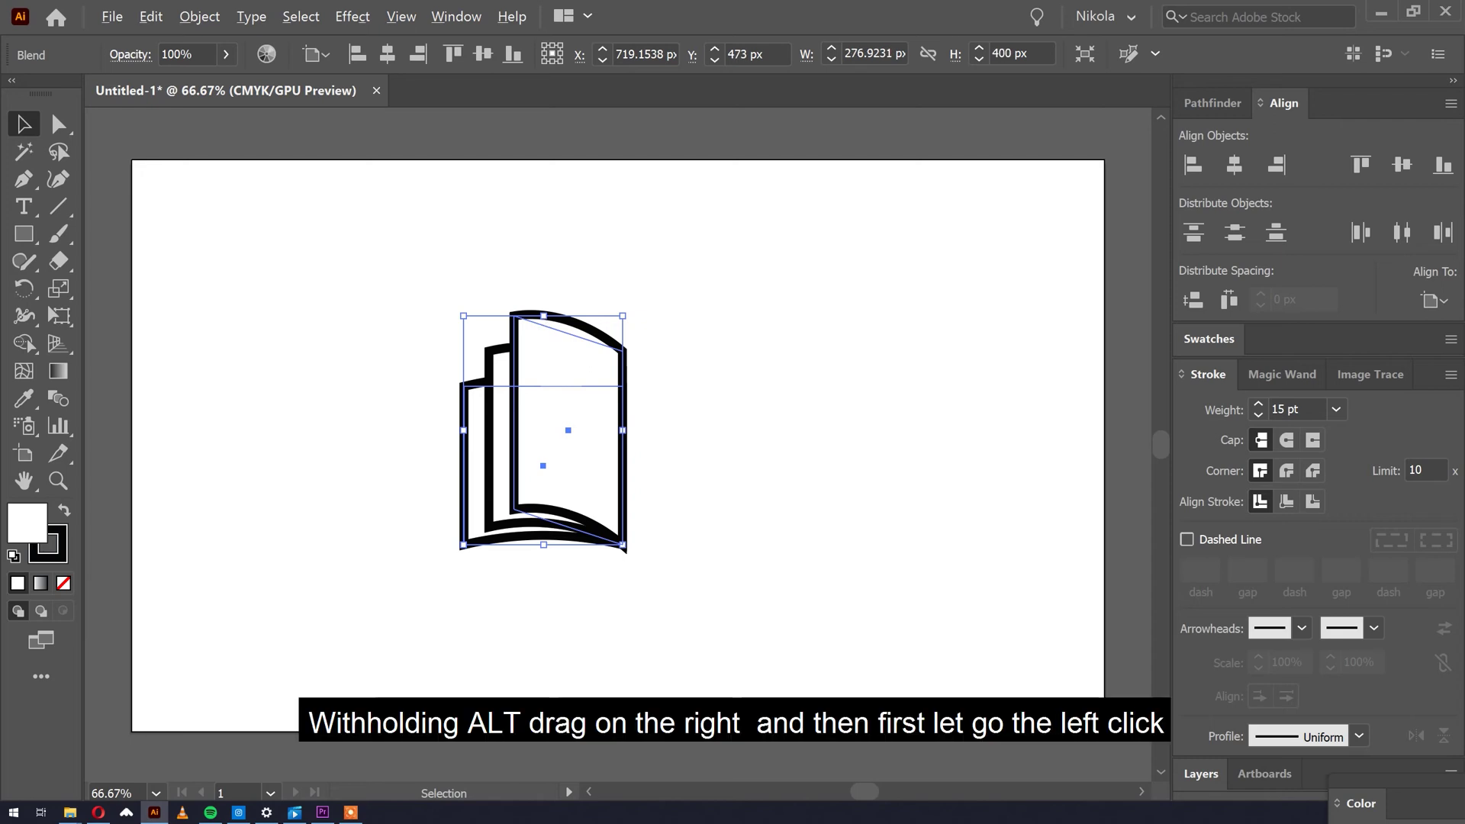
{"action": "left_click_drag", "start_coordinate": [562, 366], "coordinate": [721, 366]}
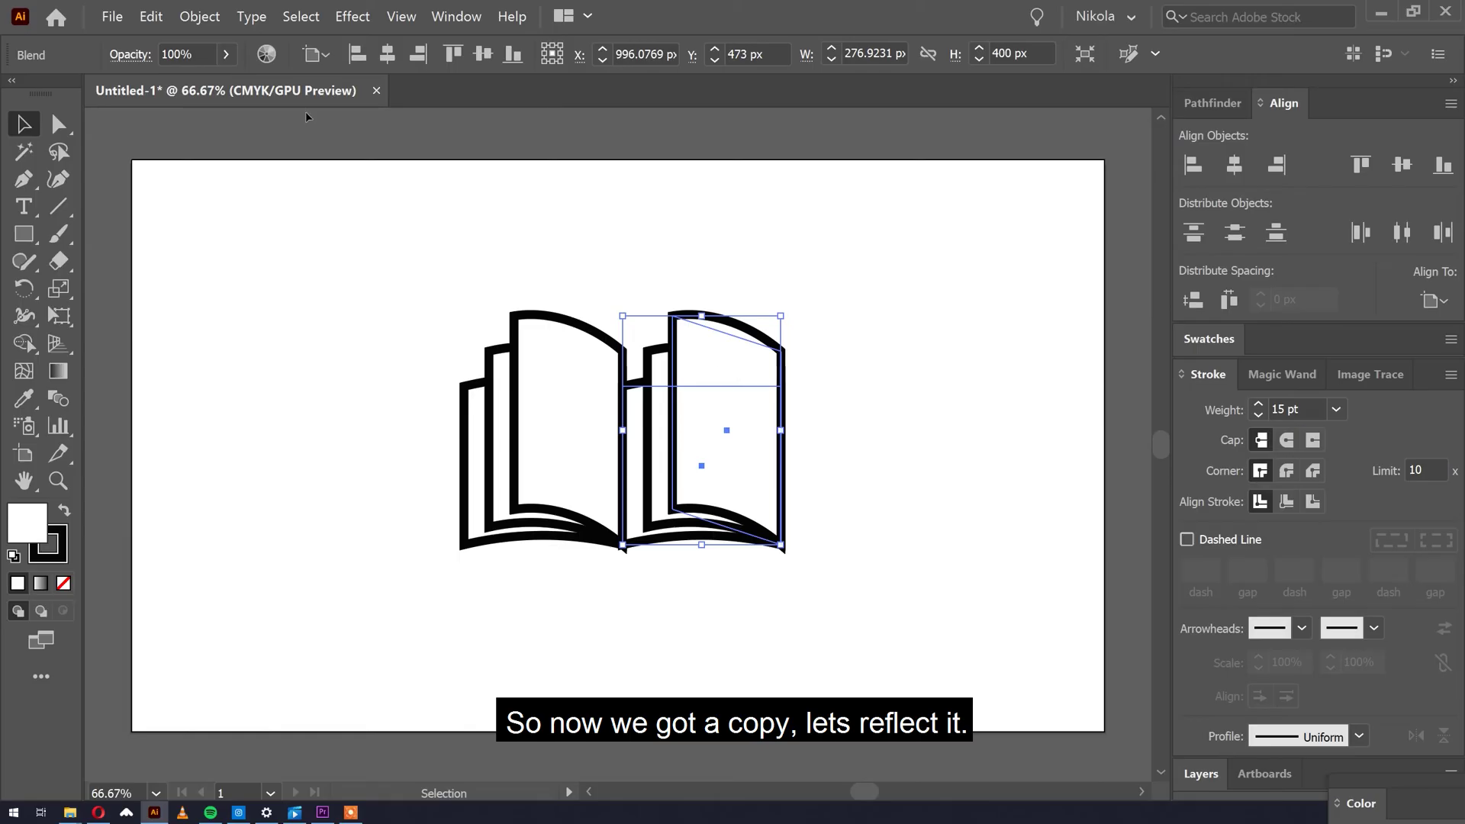
Step: Reflect the copied stack across the vertical axis via Object > Transform > Reflect
{"action": "left_click", "coordinate": [199, 16]}
{"action": "mouse_move", "coordinate": [221, 35]}
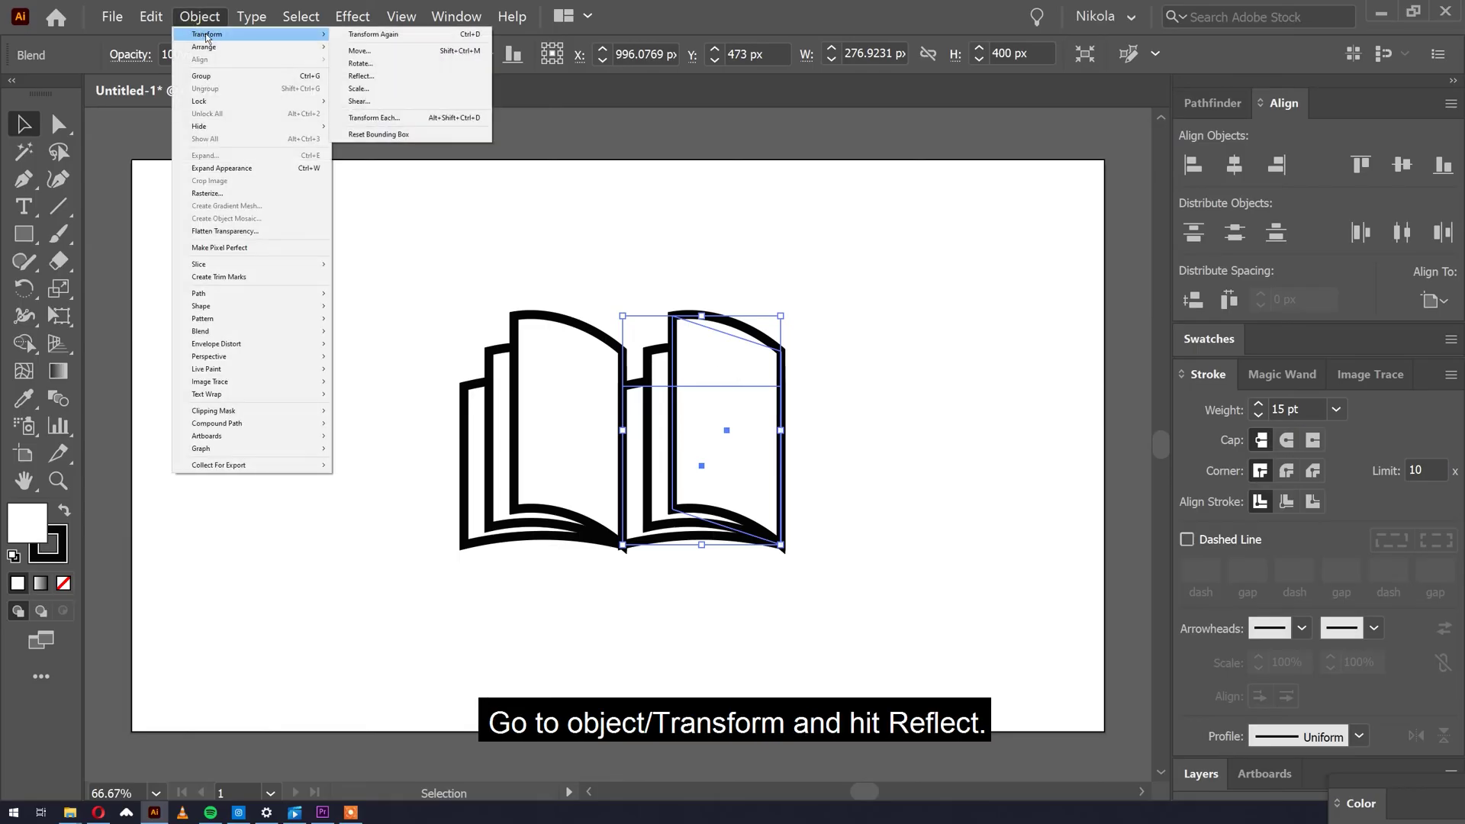
{"action": "left_click", "coordinate": [360, 75]}
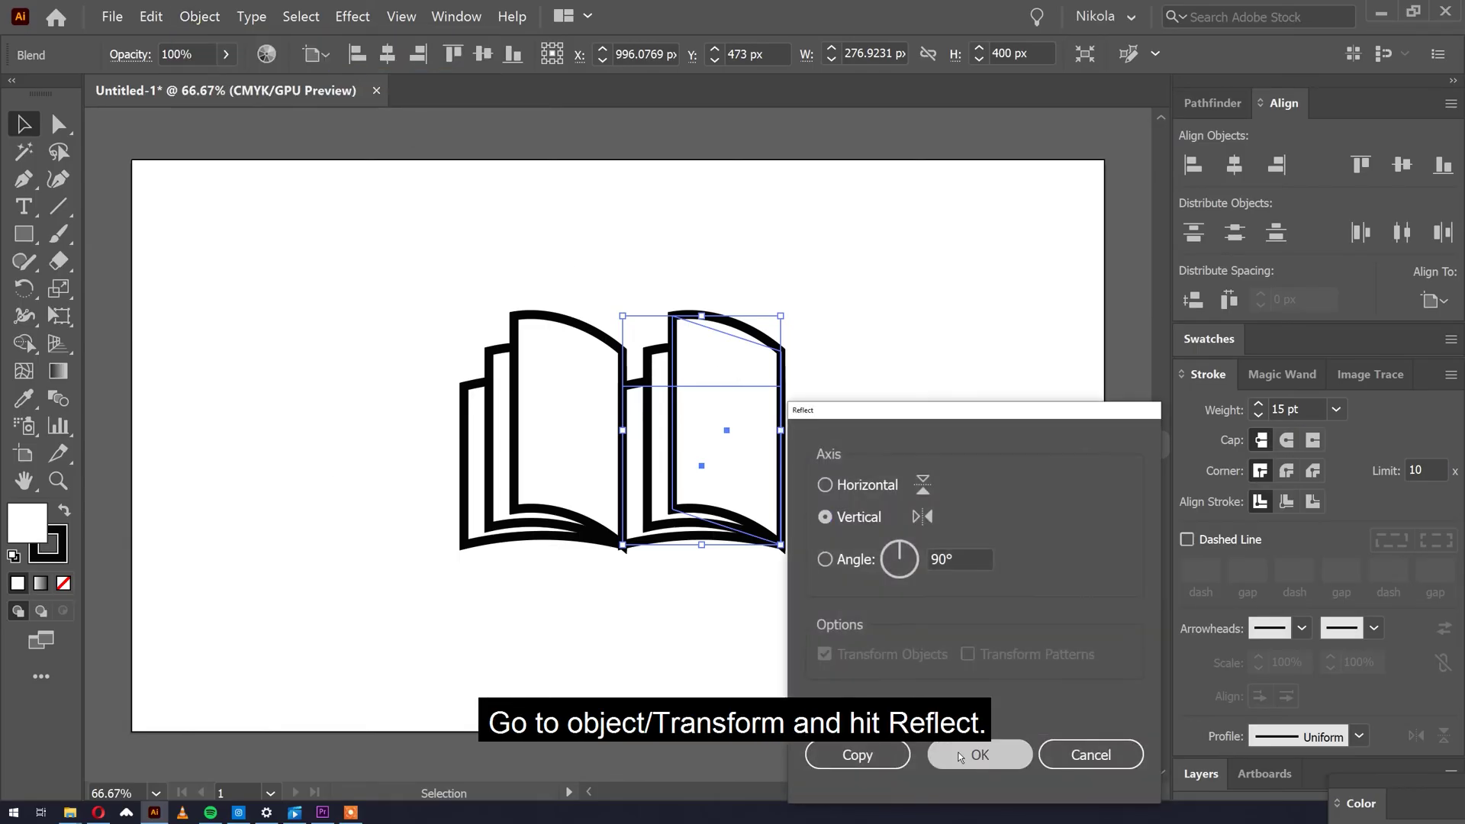
{"action": "left_click", "coordinate": [978, 754]}
{"action": "left_click_drag", "start_coordinate": [662, 441], "coordinate": [666, 445]}
{"action": "left_click", "coordinate": [644, 297]}
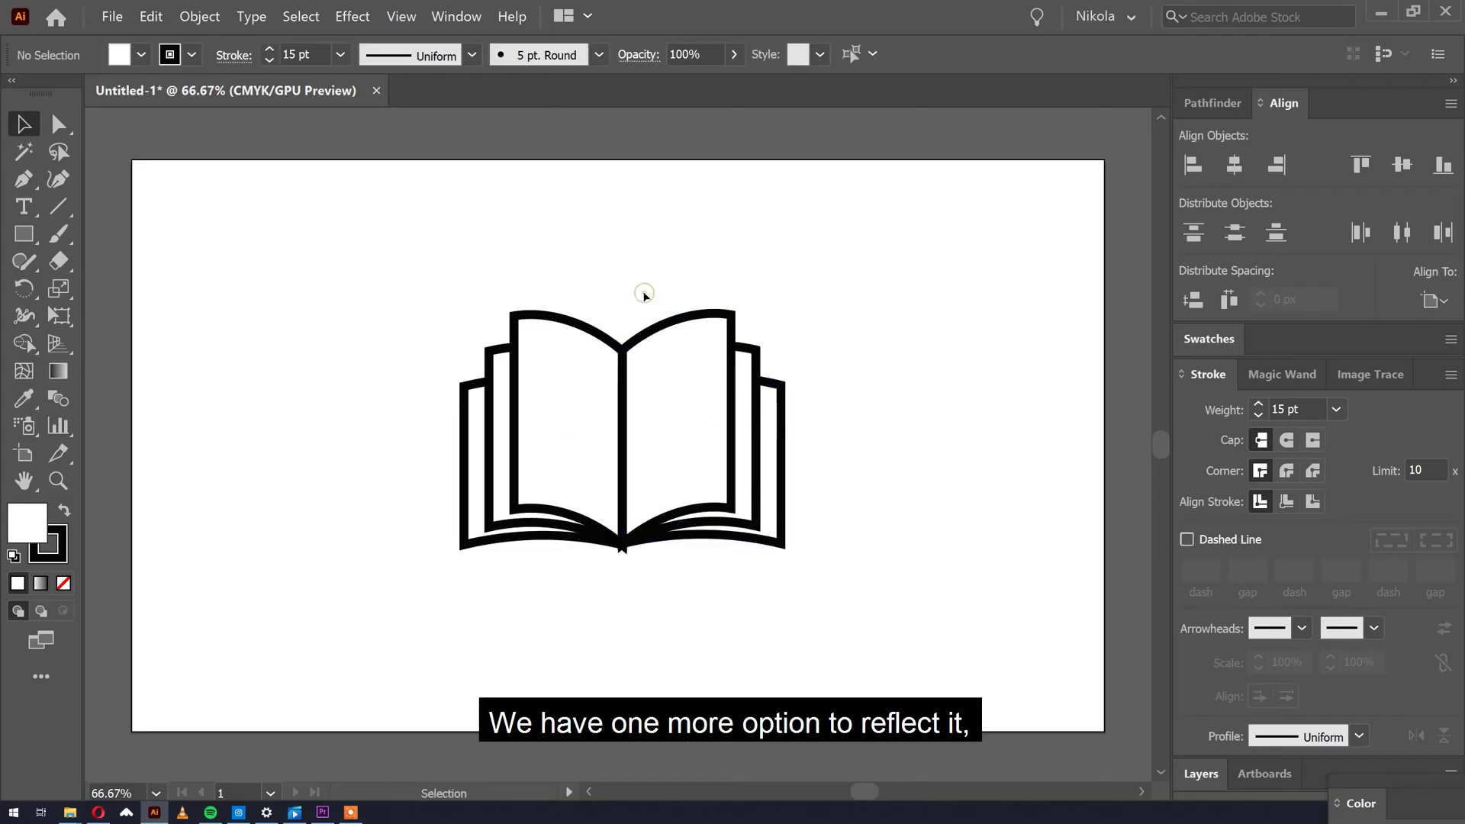
Step: Undo and re-mirror the copy with the Reflect tool (O) to face the left stack
{"action": "key", "text": "a"}
{"action": "left_click", "coordinate": [654, 358]}
{"action": "key", "text": "ctrl+z"}
{"action": "key", "text": "v"}
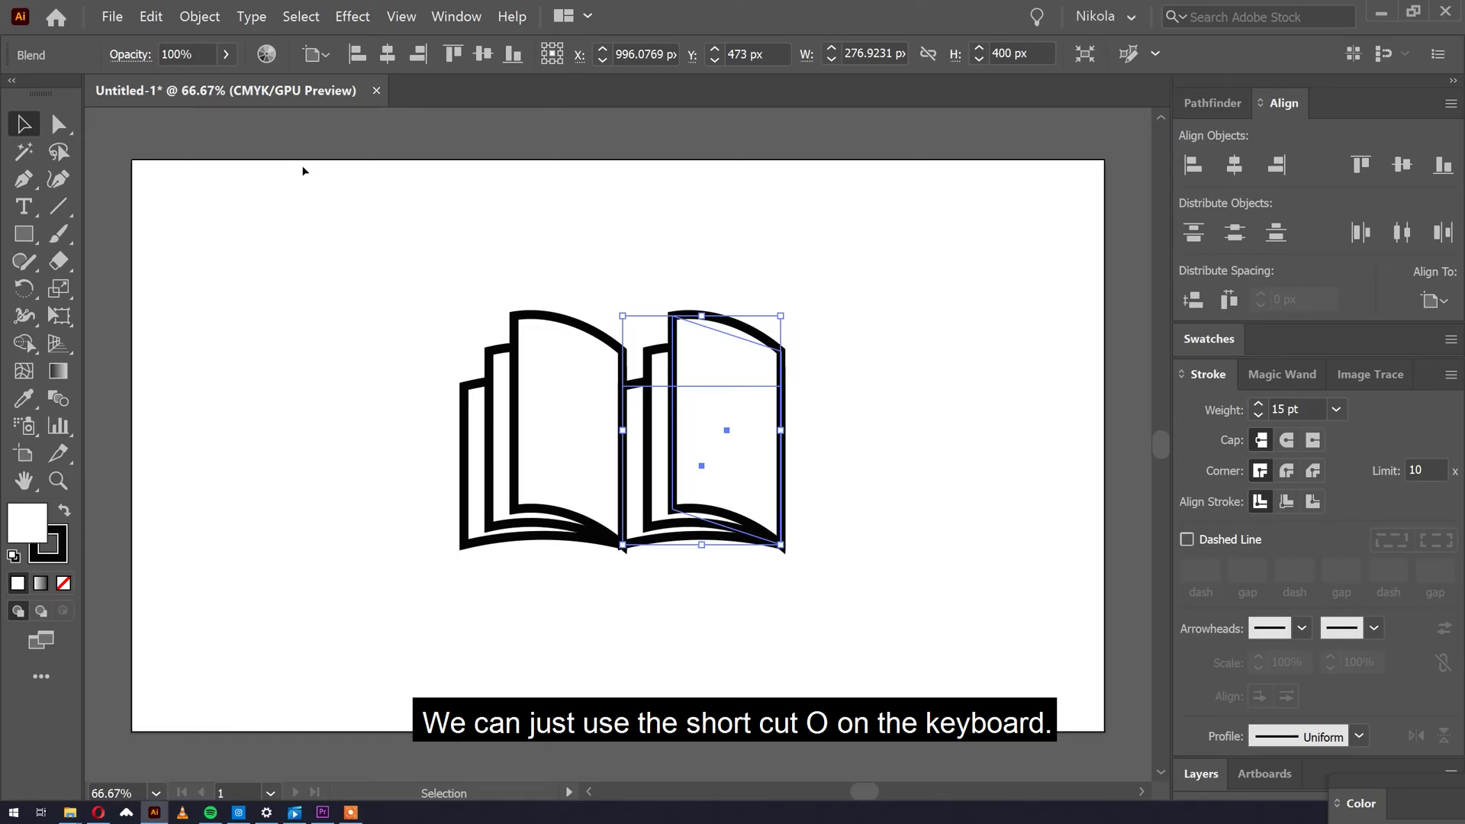
{"action": "key", "text": "o"}
{"action": "left_click_drag", "start_coordinate": [755, 397], "coordinate": [632, 405]}
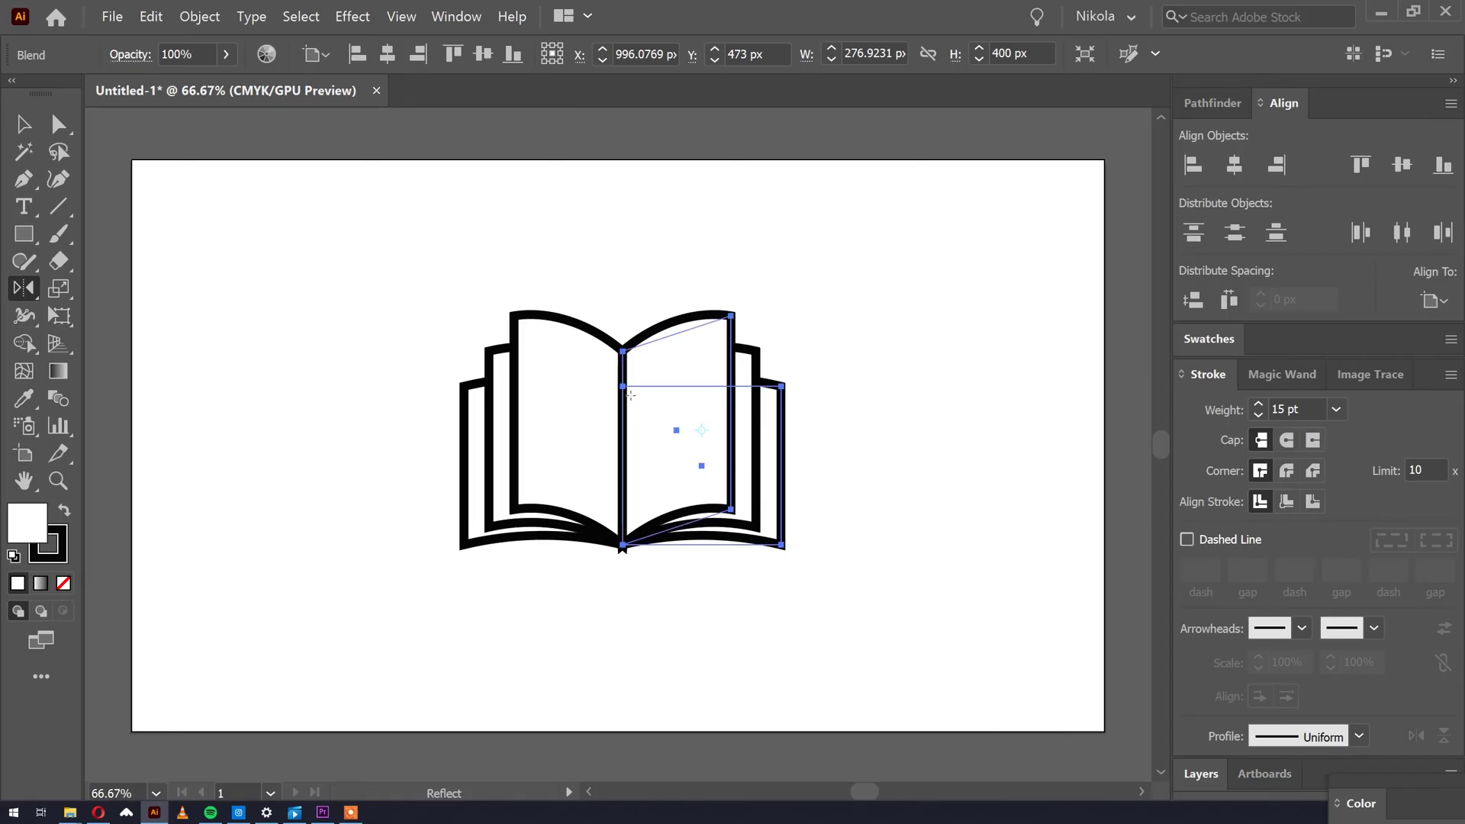
Step: Group all the book's pages and centre the group on the artboard
{"action": "key", "text": "v"}
{"action": "left_click", "coordinate": [623, 301]}
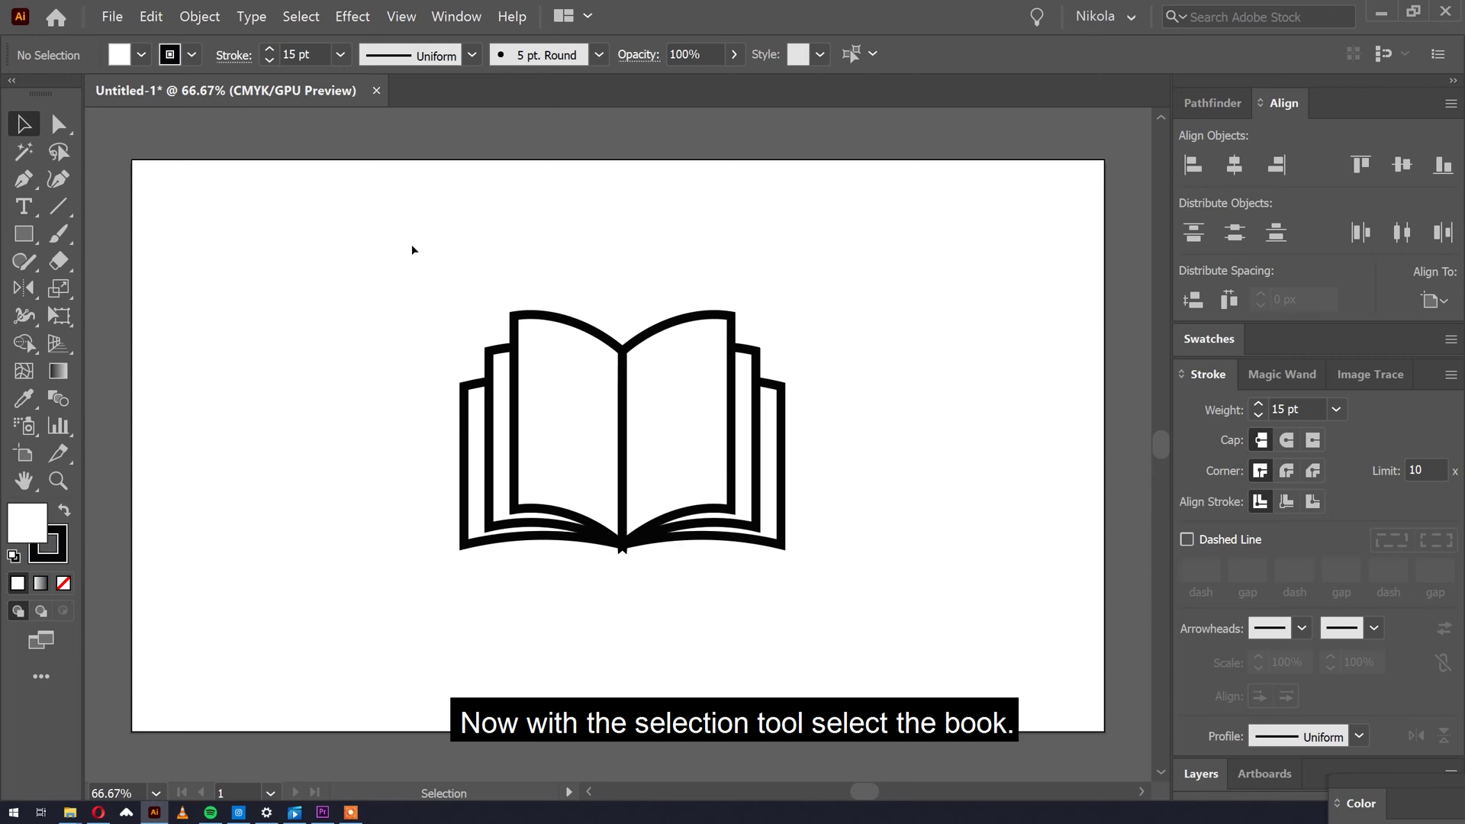
{"action": "left_click_drag", "start_coordinate": [411, 250], "coordinate": [811, 588]}
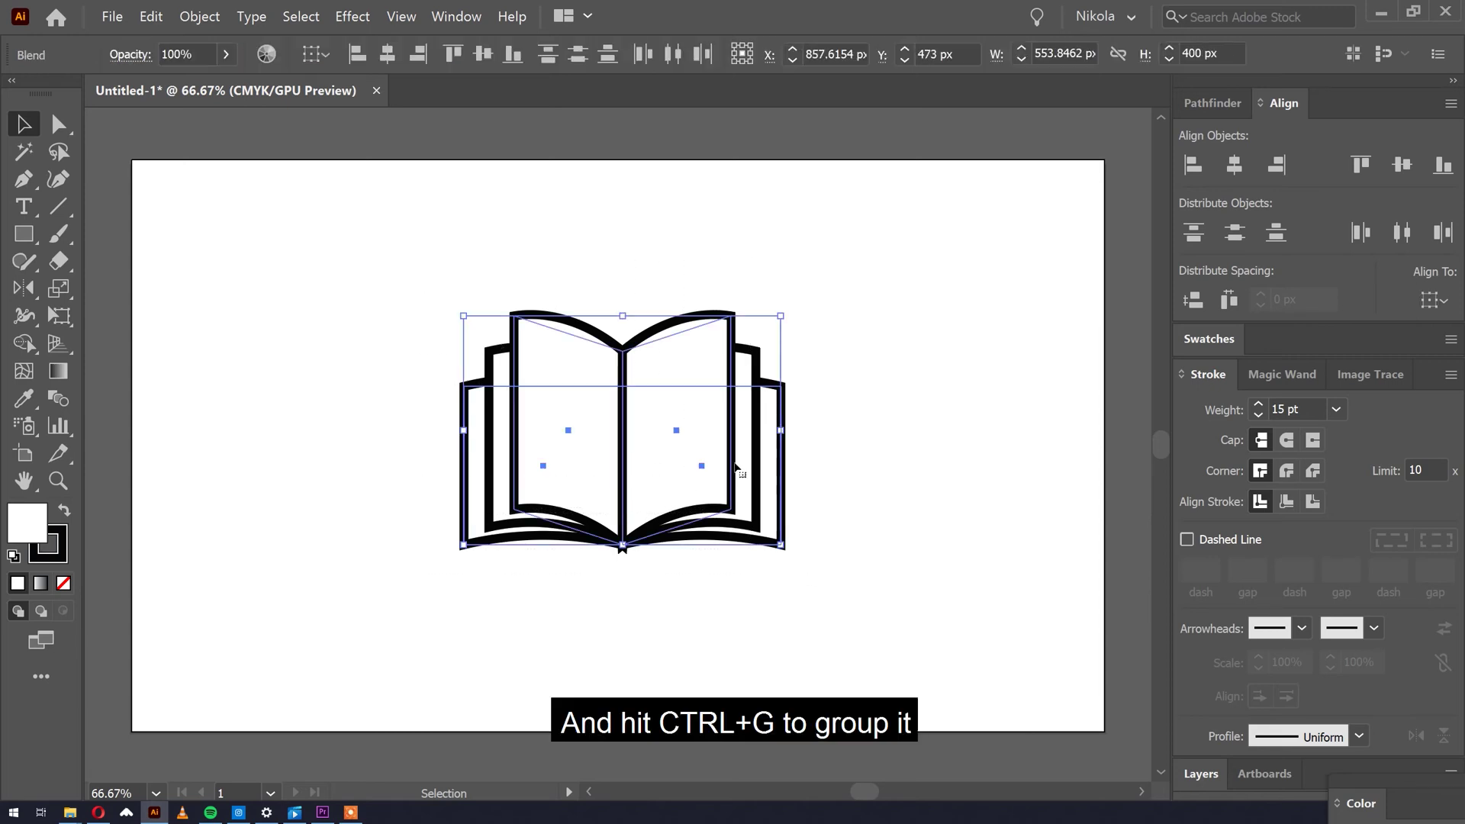
{"action": "key", "text": "ctrl+g"}
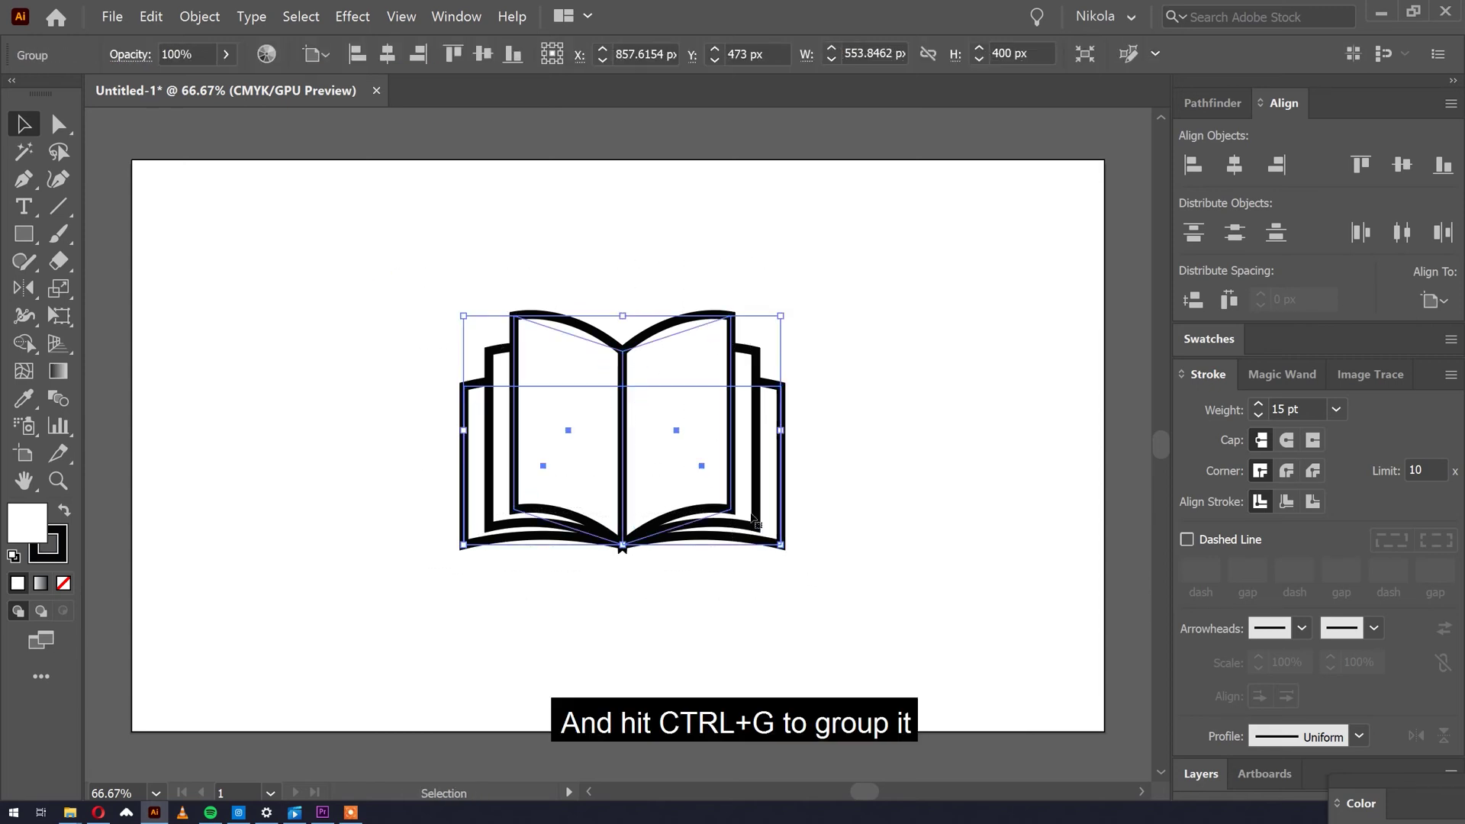
{"action": "left_click", "coordinate": [1233, 165]}
{"action": "left_click", "coordinate": [1407, 172]}
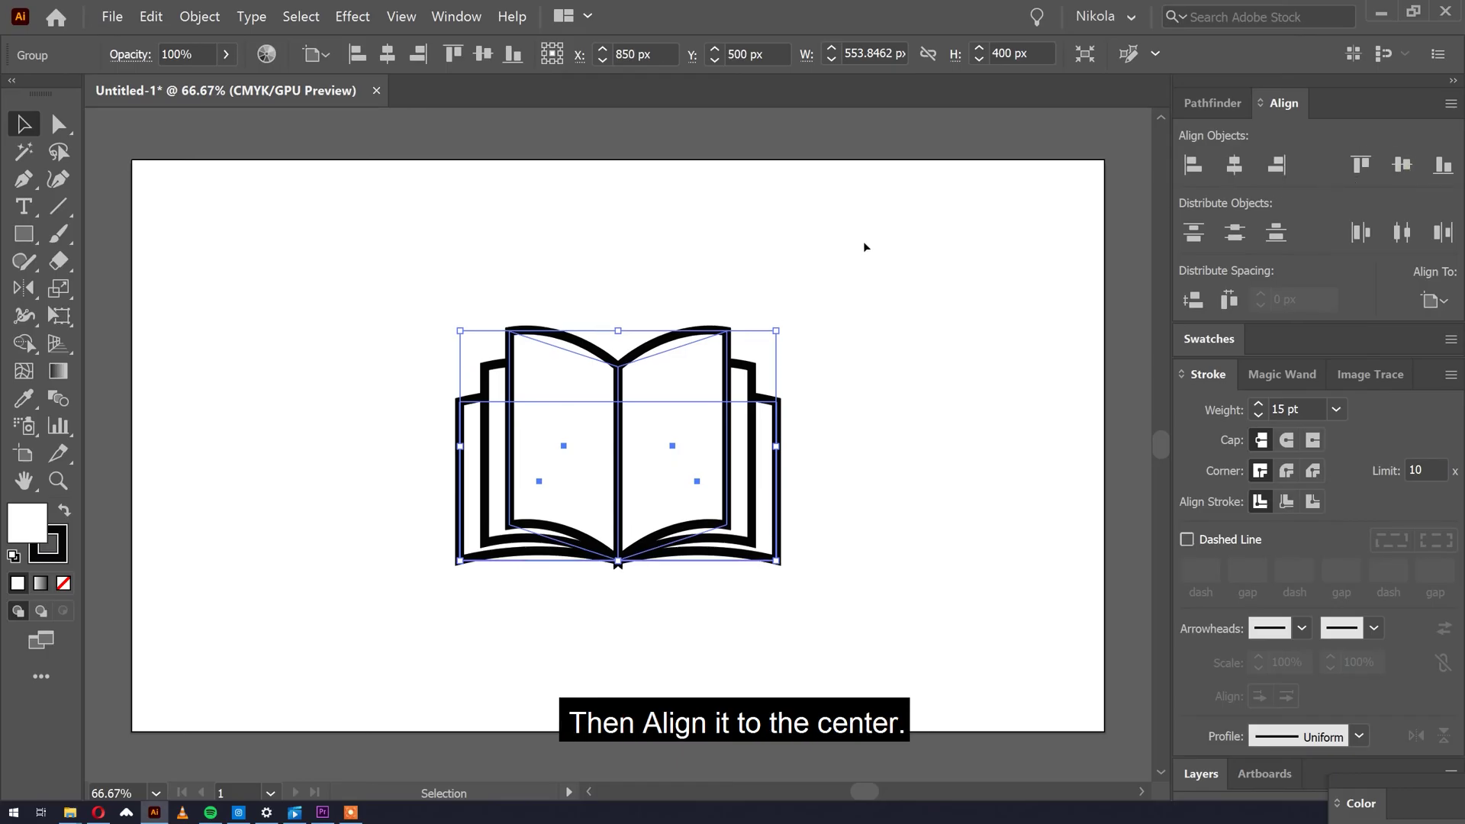
{"action": "left_click", "coordinate": [627, 261]}
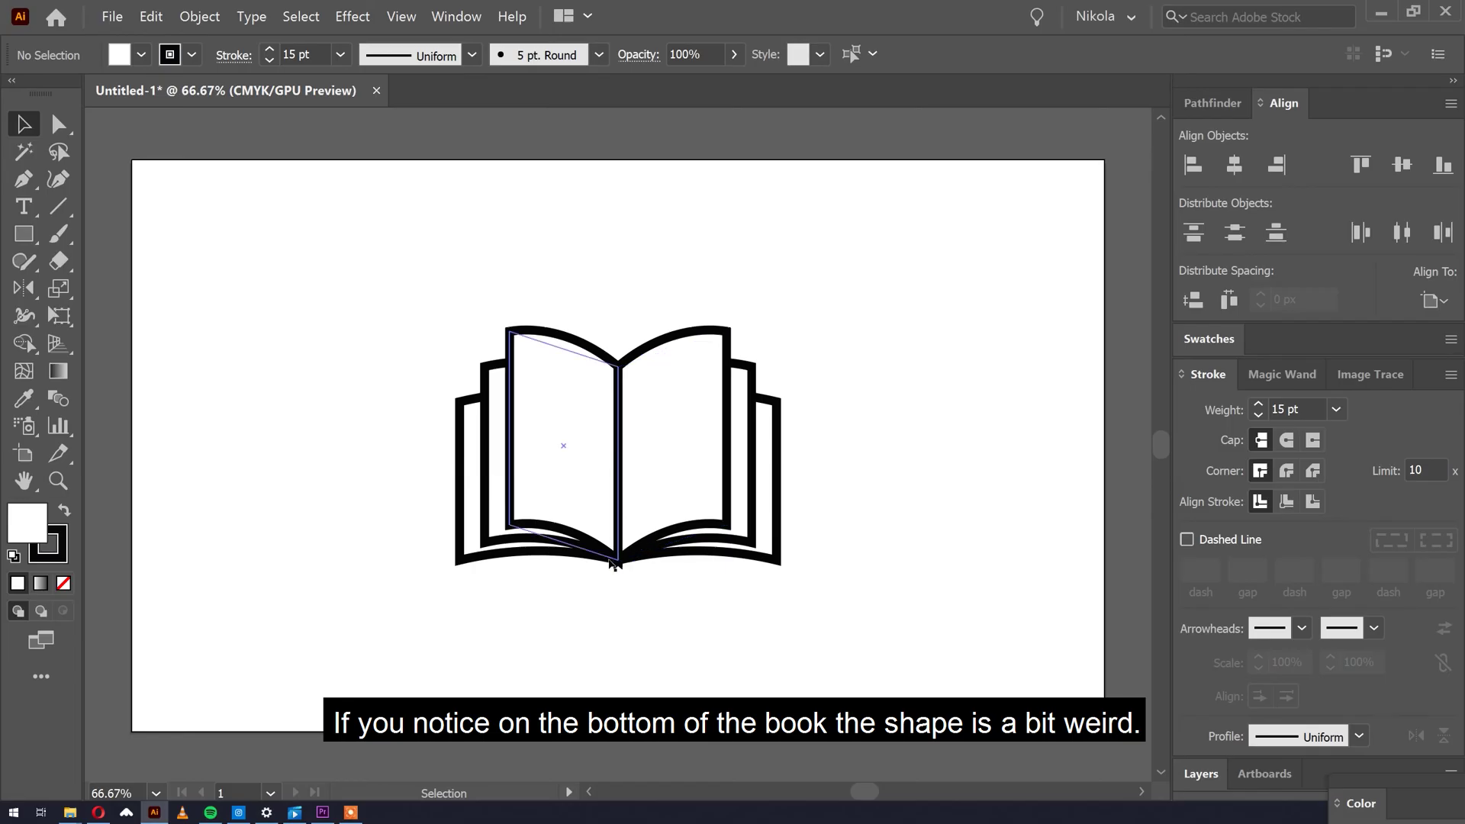
Step: Set the book outlines' corners to Round Join
{"action": "left_click", "coordinate": [688, 493]}
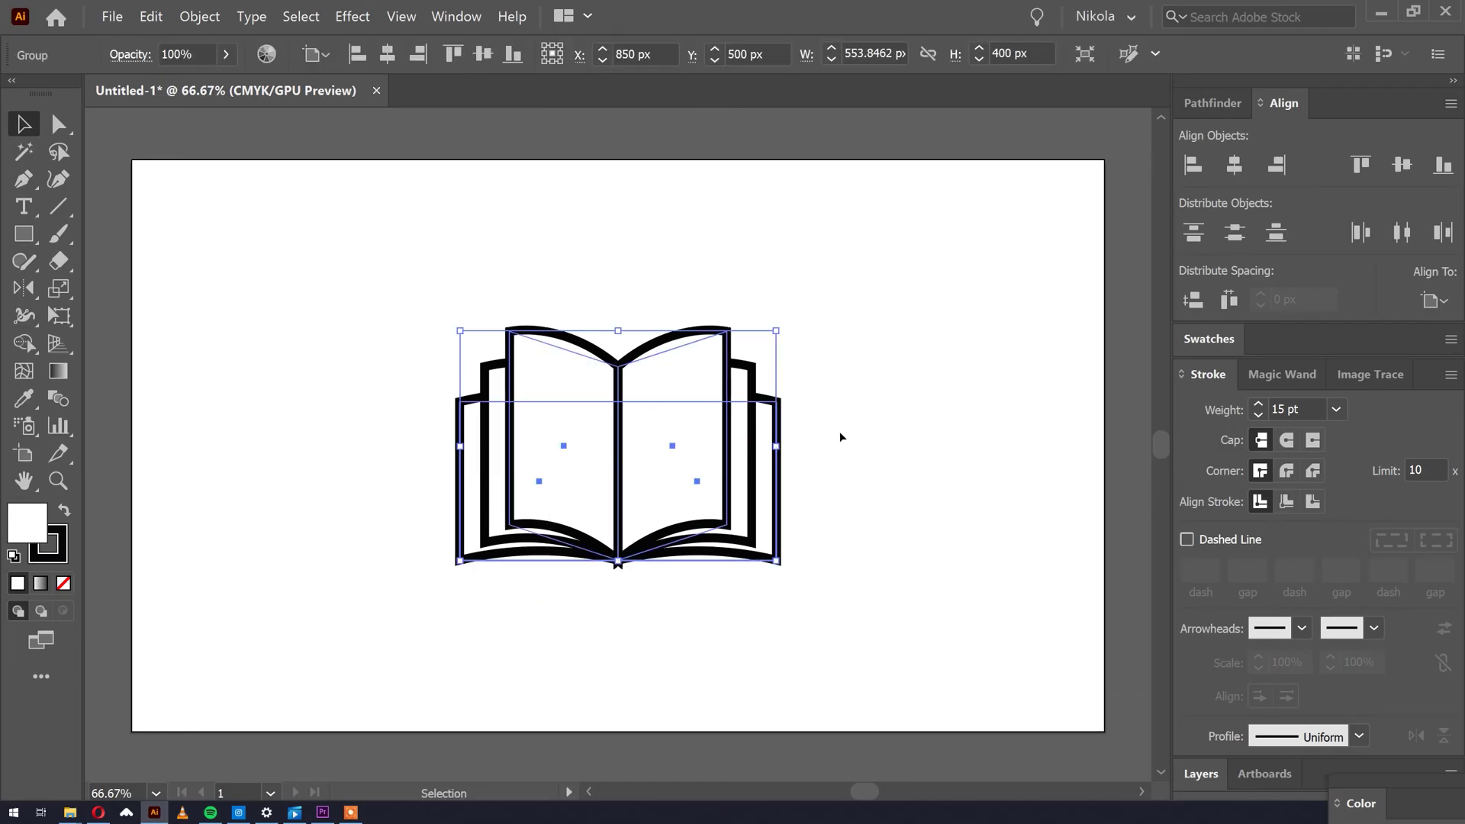
{"action": "left_click", "coordinate": [1287, 473]}
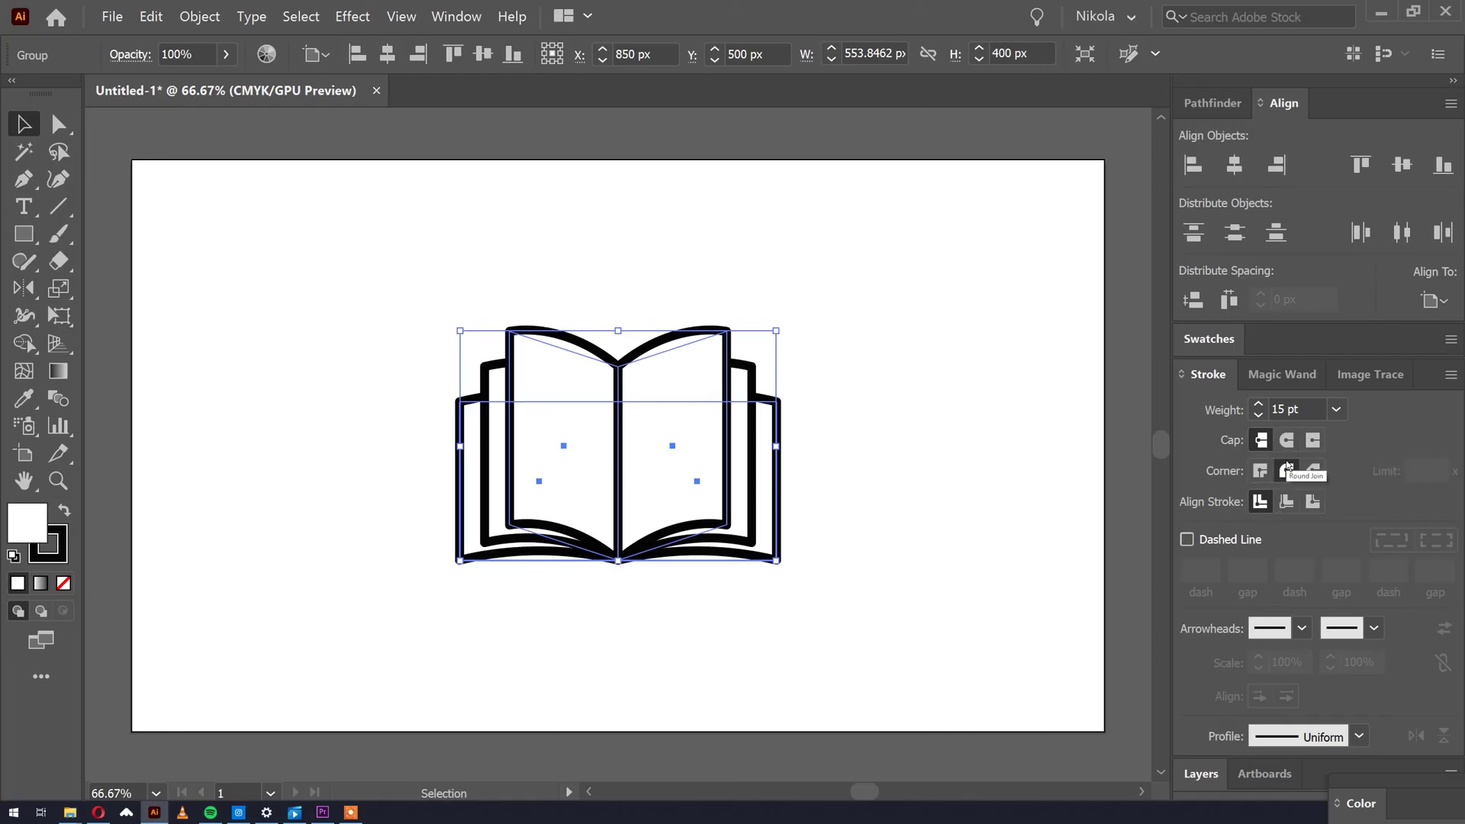
{"action": "left_click", "coordinate": [922, 370]}
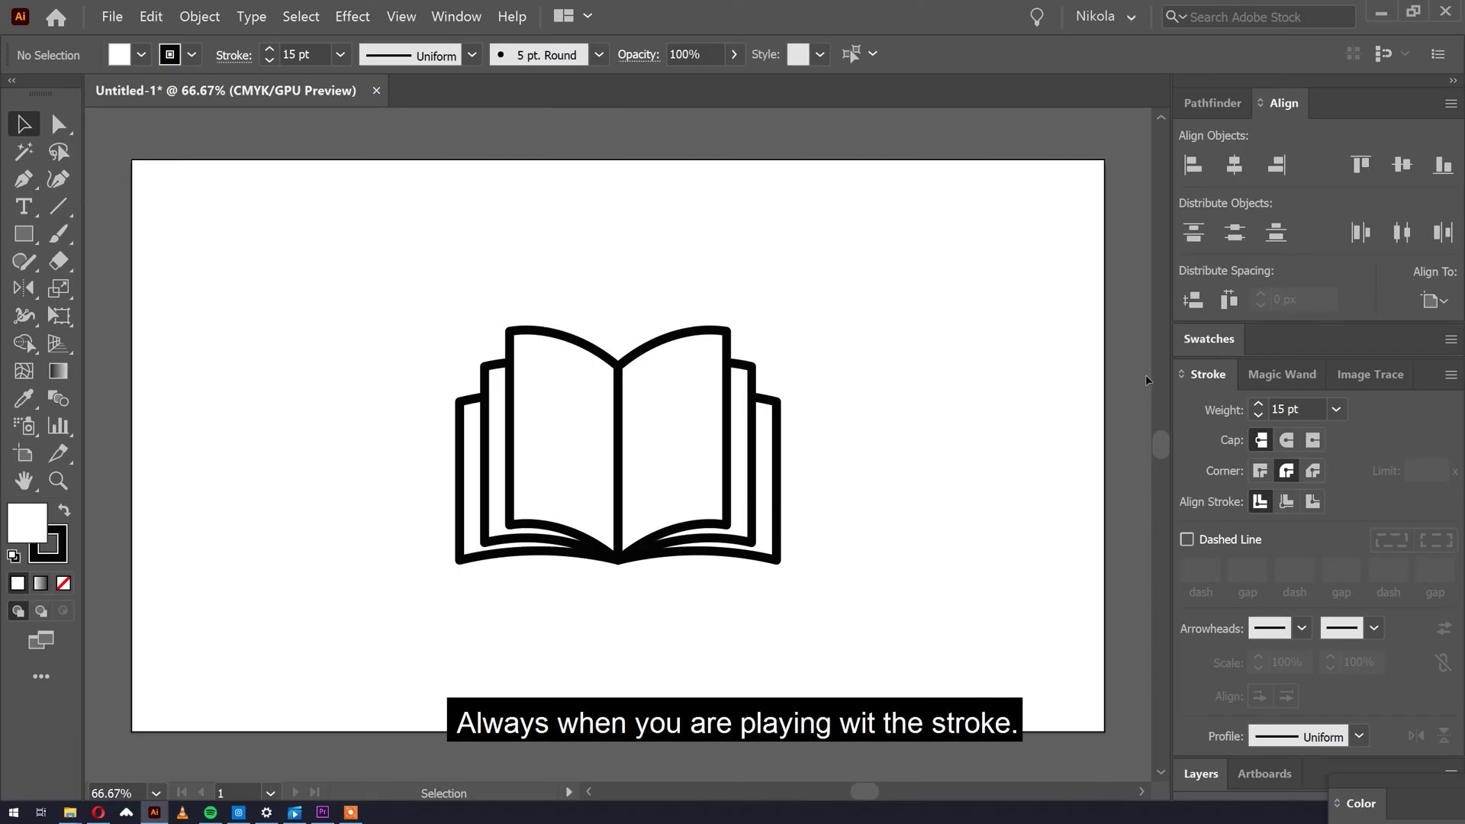
Step: Fill the left and right back pages with a light gray swatch
{"action": "left_click", "coordinate": [1197, 343]}
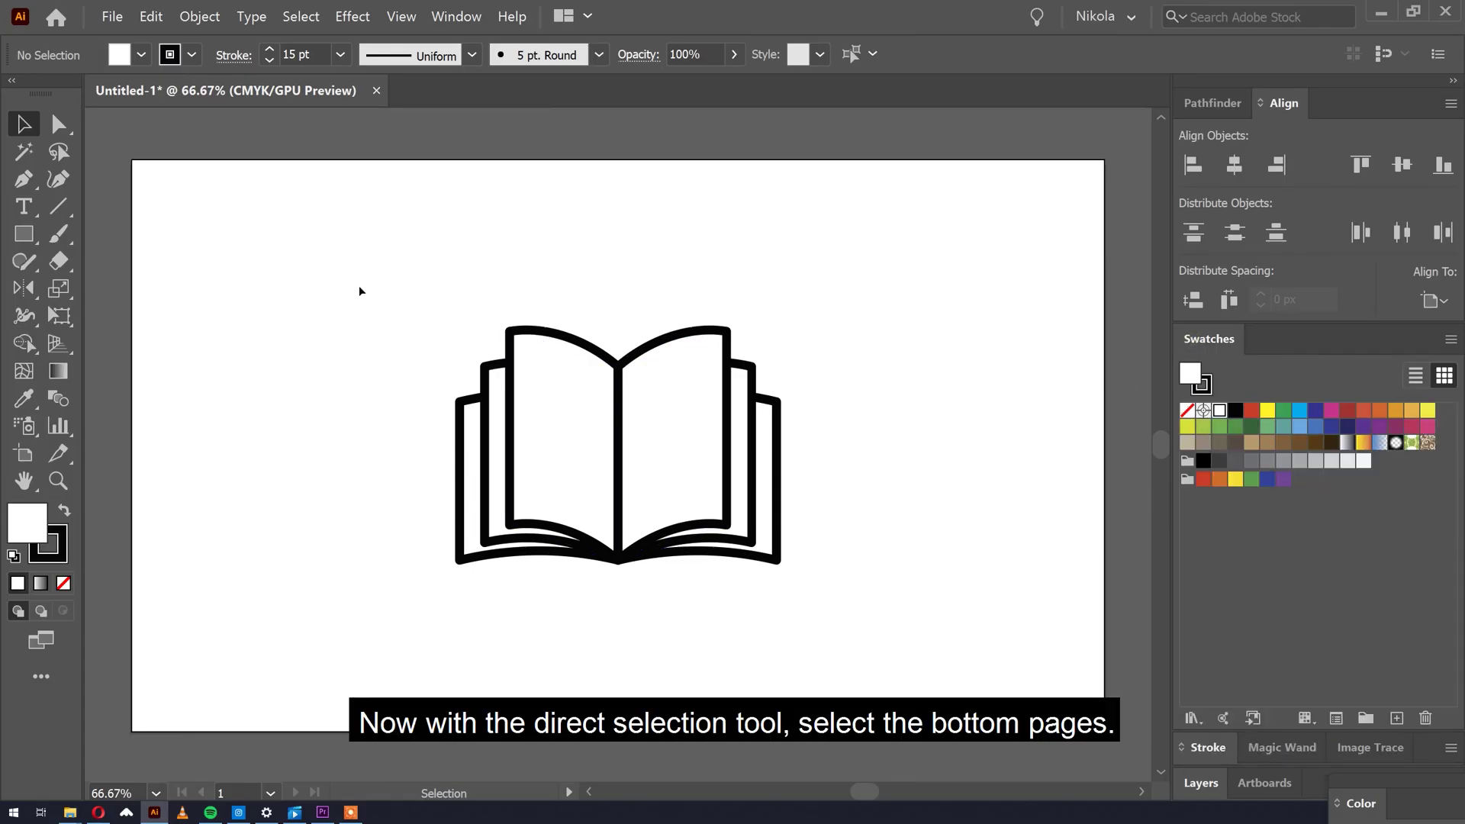
{"action": "left_click", "coordinate": [59, 123]}
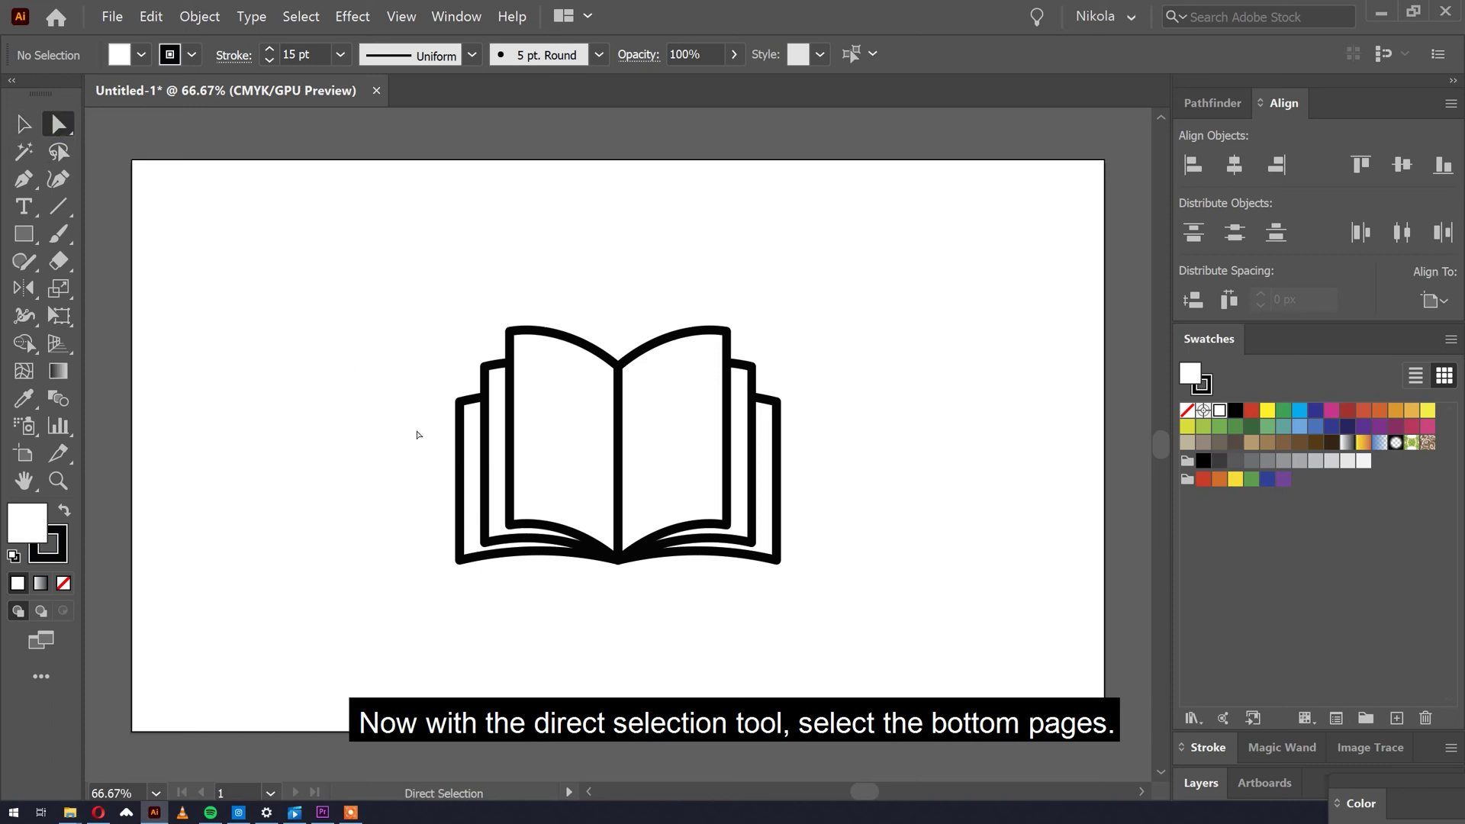
{"action": "left_click", "coordinate": [467, 453]}
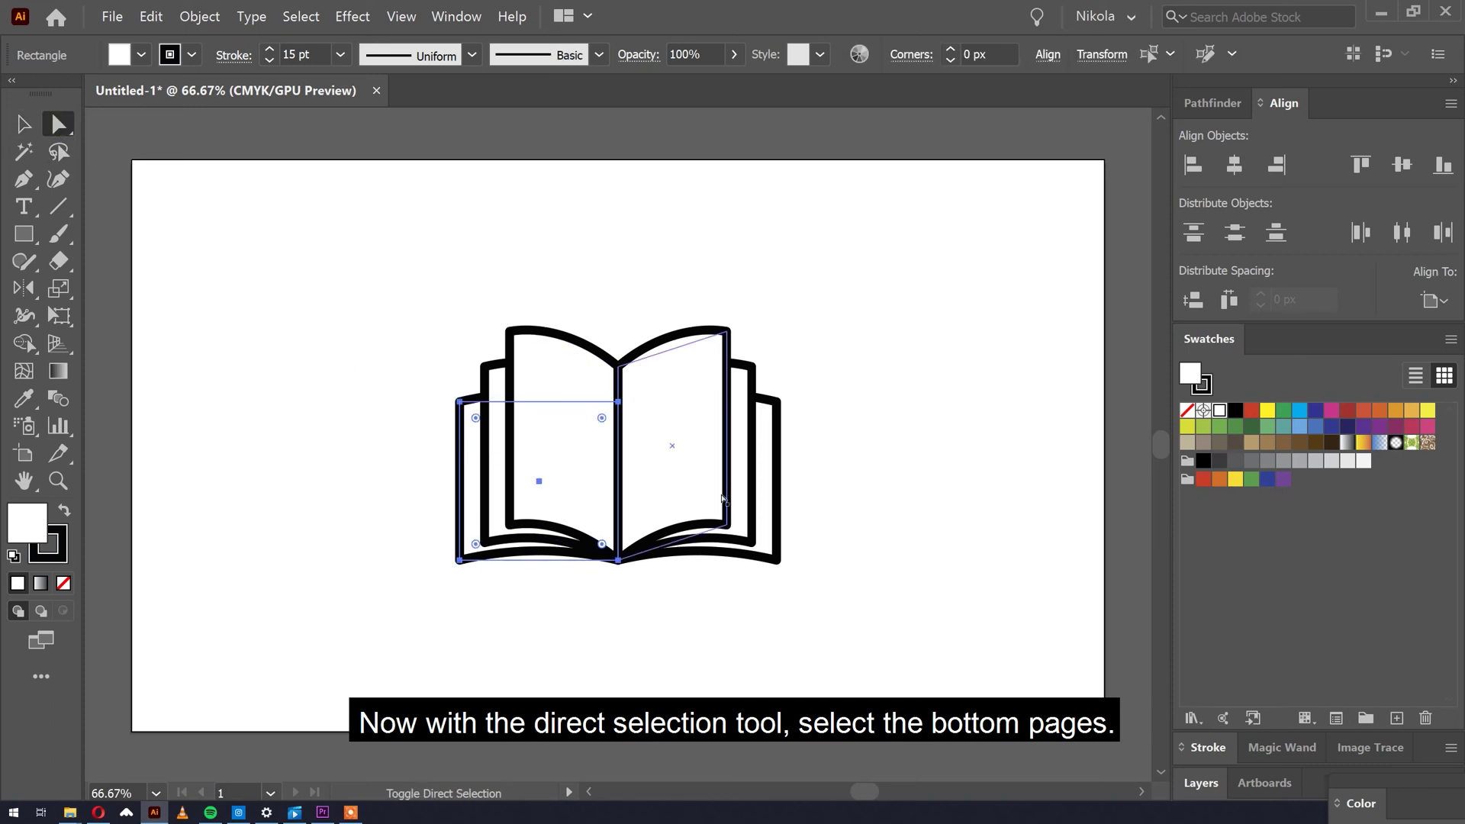
{"action": "left_click", "coordinate": [761, 481], "text": "shift"}
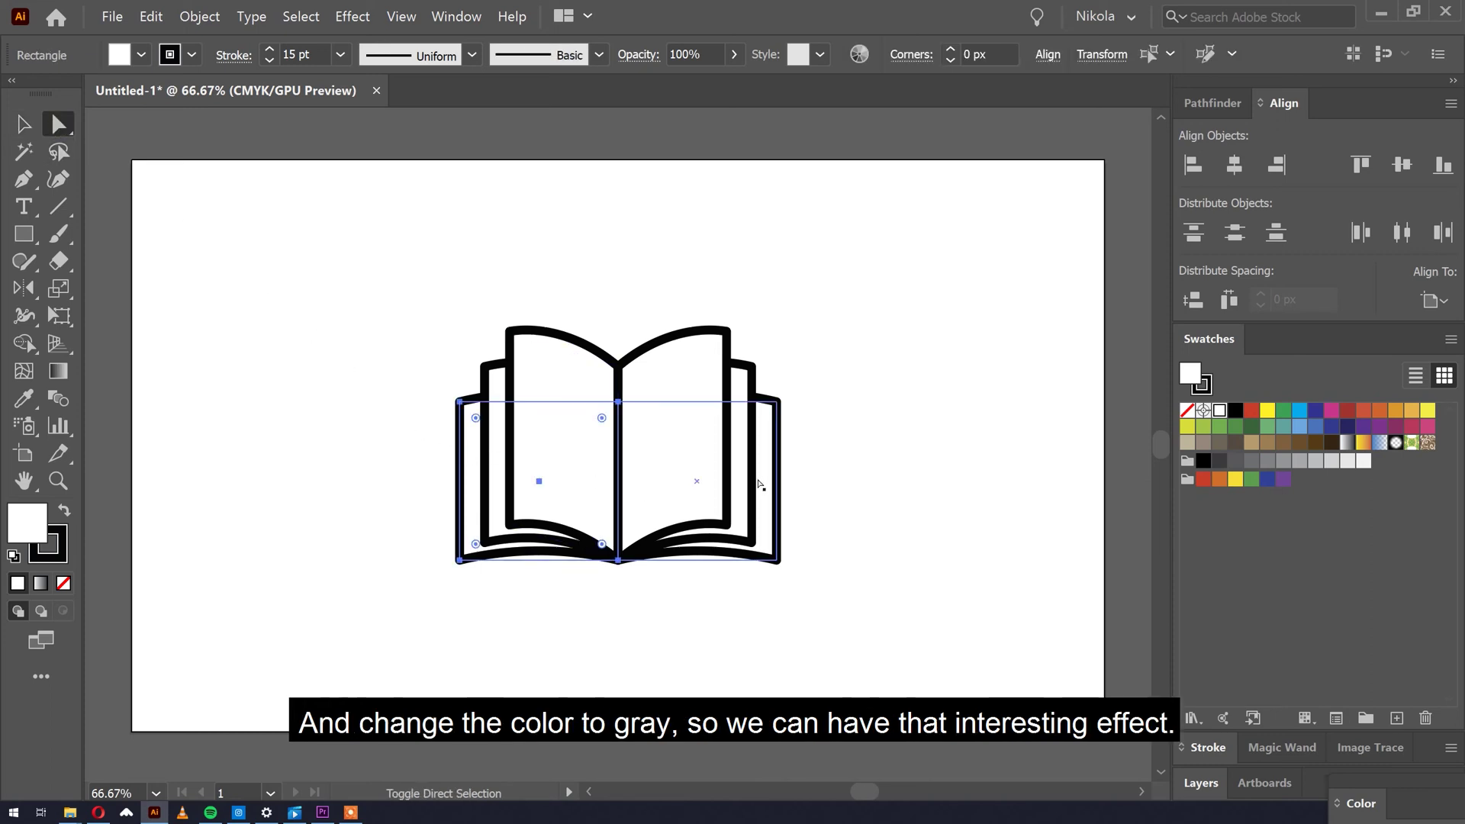
{"action": "left_click", "coordinate": [1331, 461]}
{"action": "left_click", "coordinate": [860, 338]}
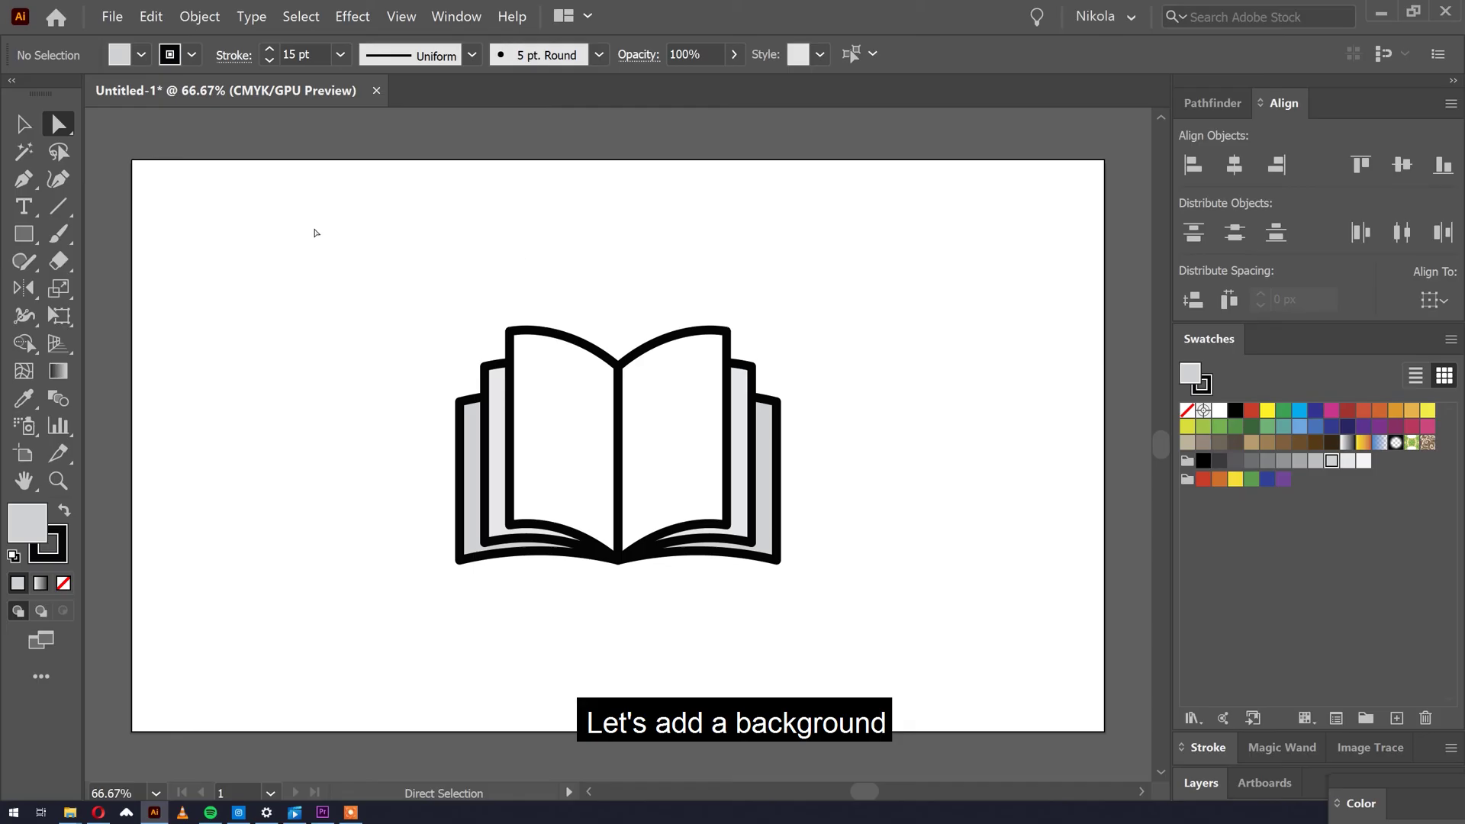
Step: Draw a circle centred on the book's spine with no outline
{"action": "left_click", "coordinate": [31, 238]}
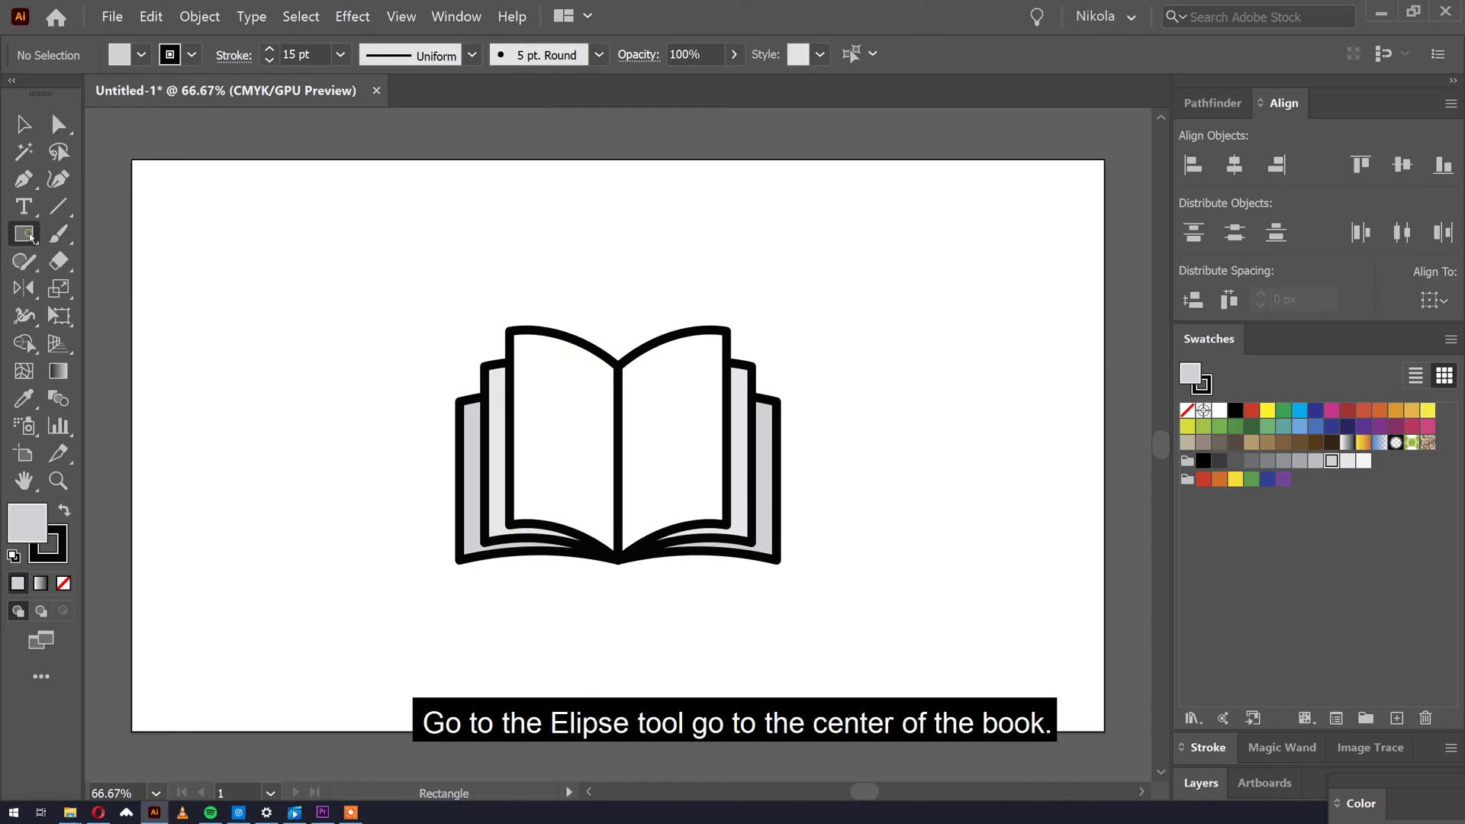
{"action": "left_click_drag", "start_coordinate": [31, 238], "coordinate": [99, 288]}
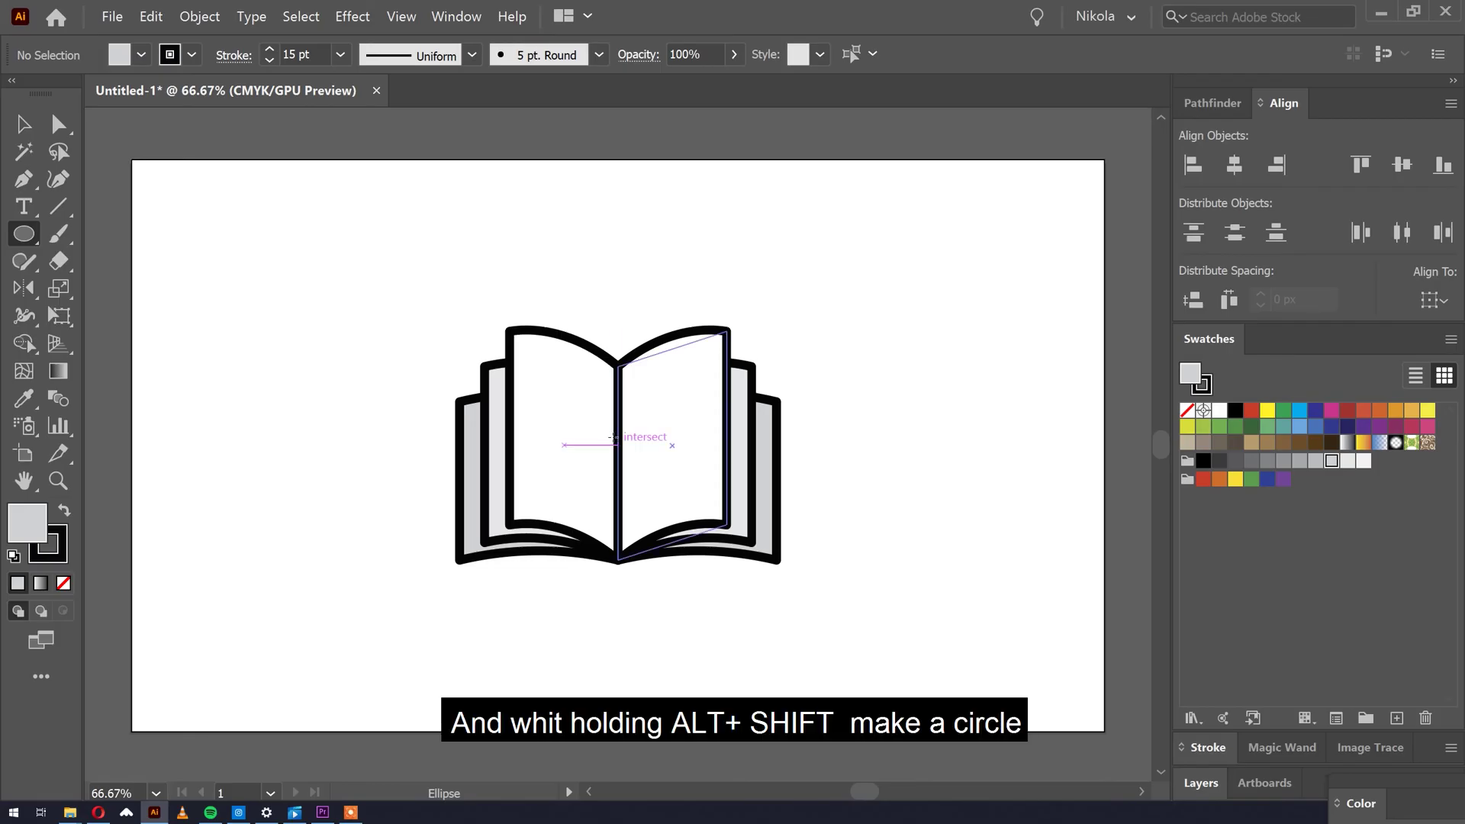
{"action": "mouse_move", "coordinate": [617, 441]}
{"action": "left_mouse_down"}
{"action": "mouse_move", "coordinate": [728, 587]}
{"action": "mouse_move", "coordinate": [729, 657]}
{"action": "left_mouse_up"}
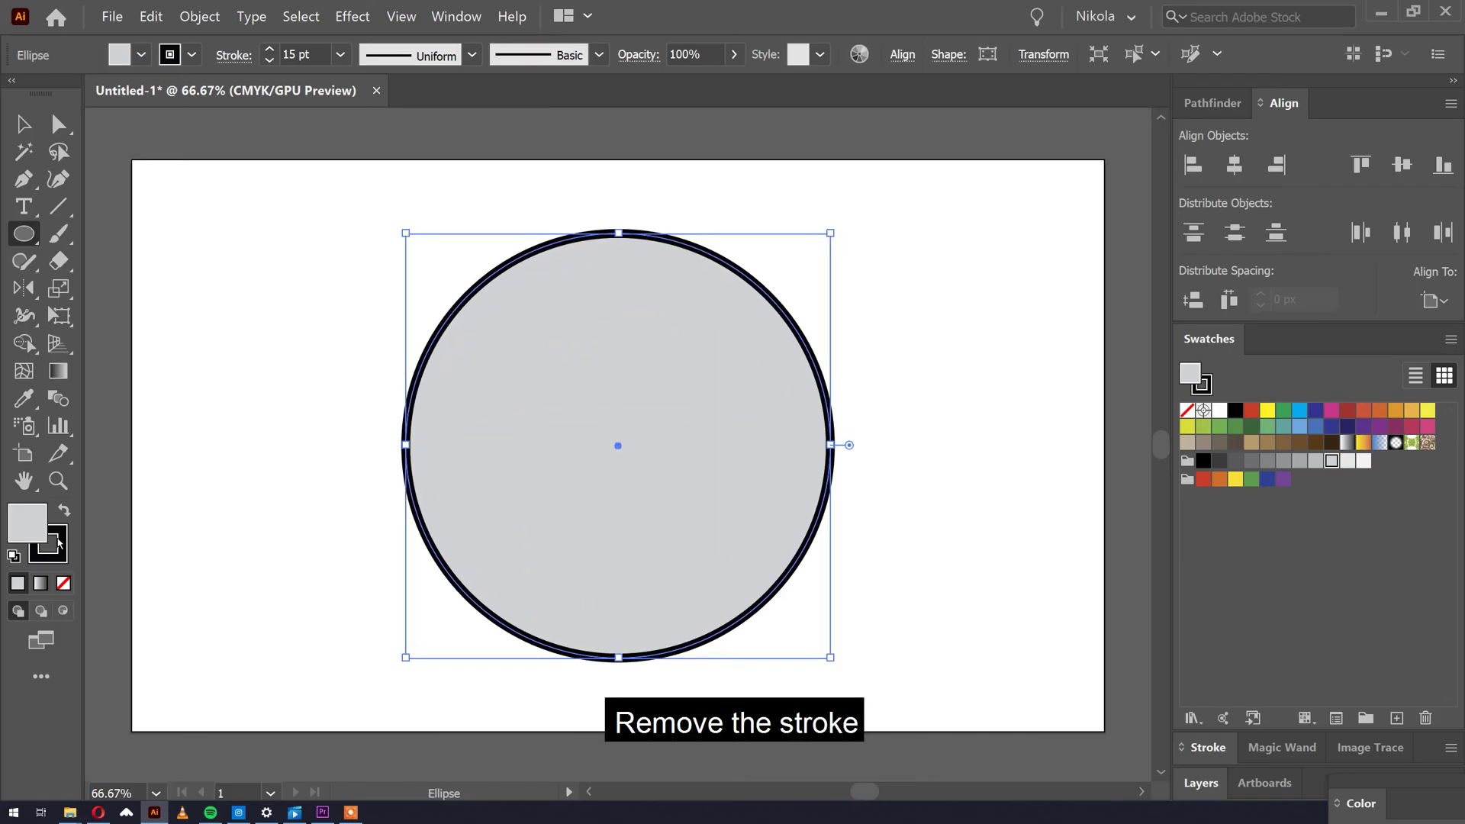
{"action": "key", "text": "x"}
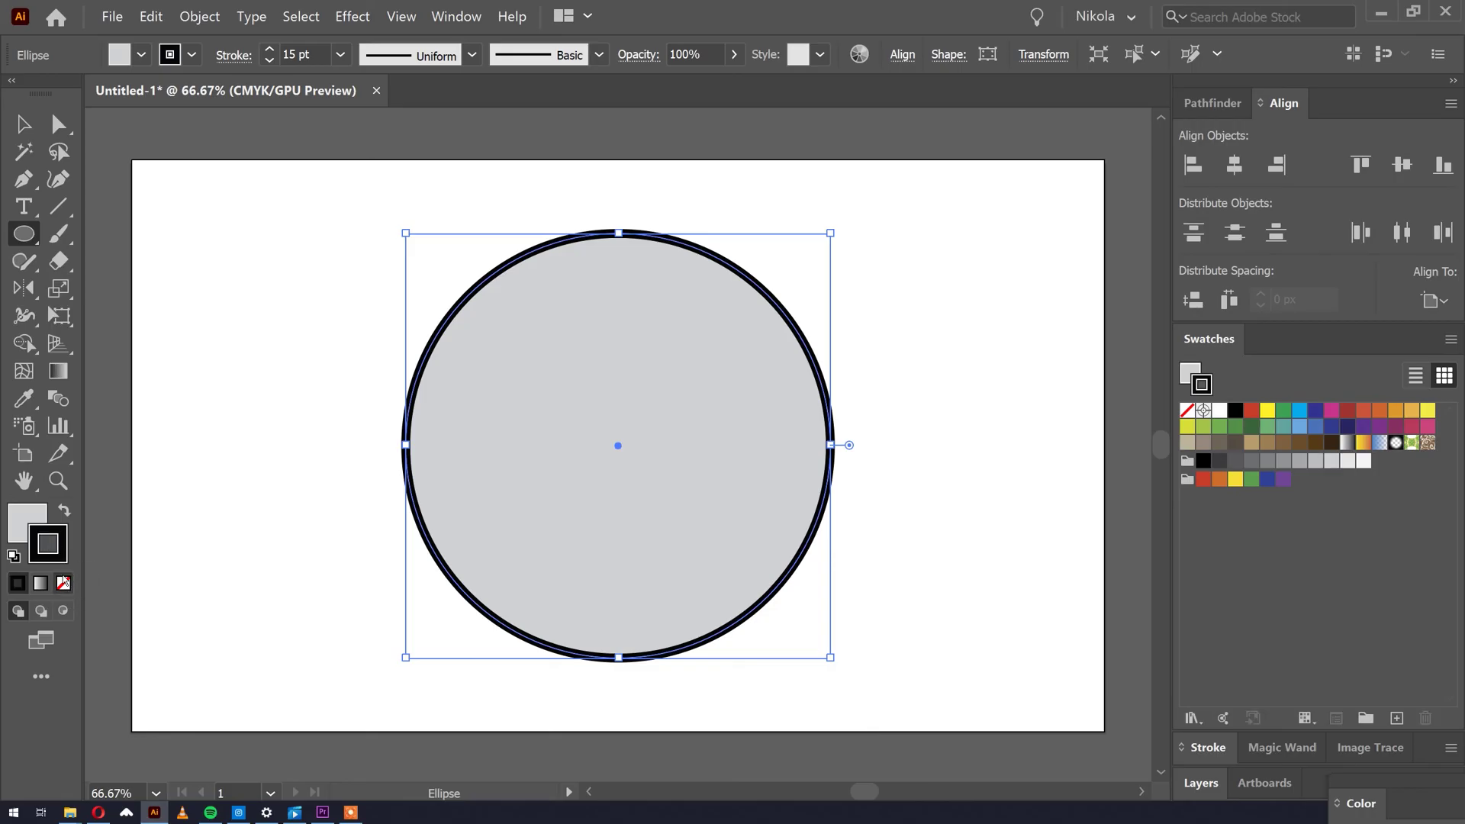
{"action": "left_click", "coordinate": [64, 585]}
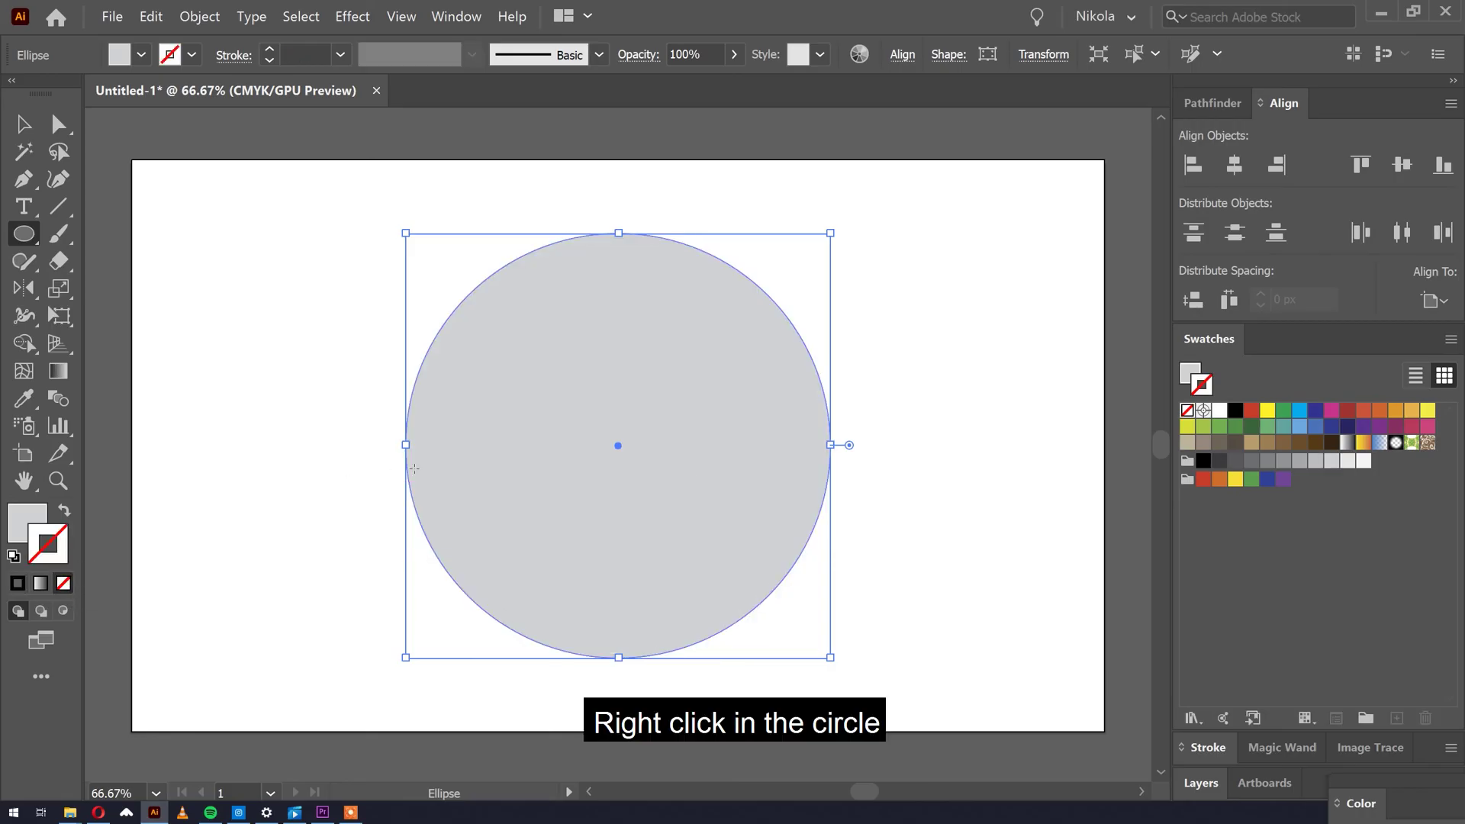
Step: Send the circle behind the book and enlarge it slightly
{"action": "right_click", "coordinate": [576, 450]}
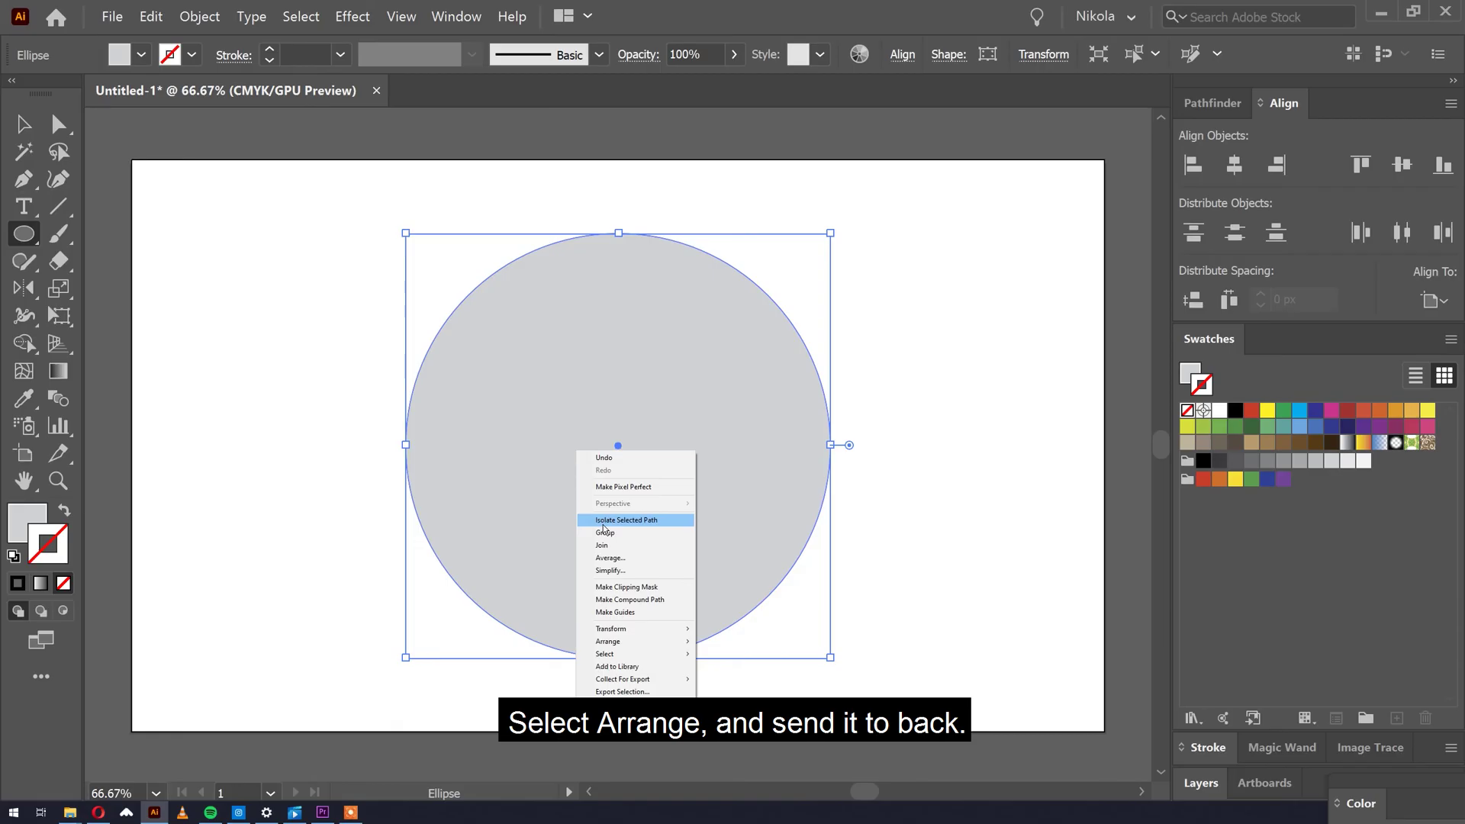
{"action": "mouse_move", "coordinate": [645, 641]}
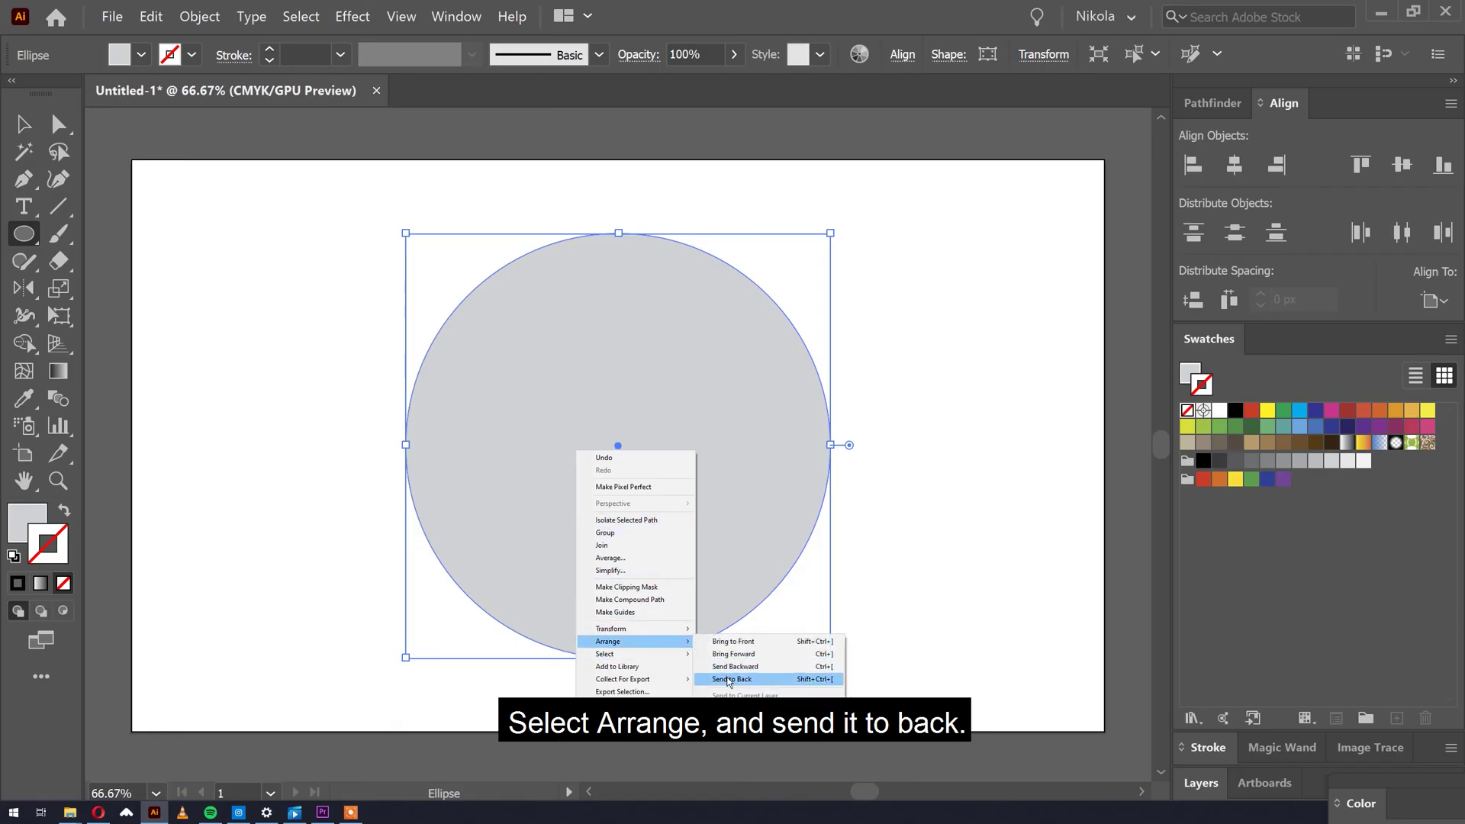
{"action": "left_click", "coordinate": [728, 679]}
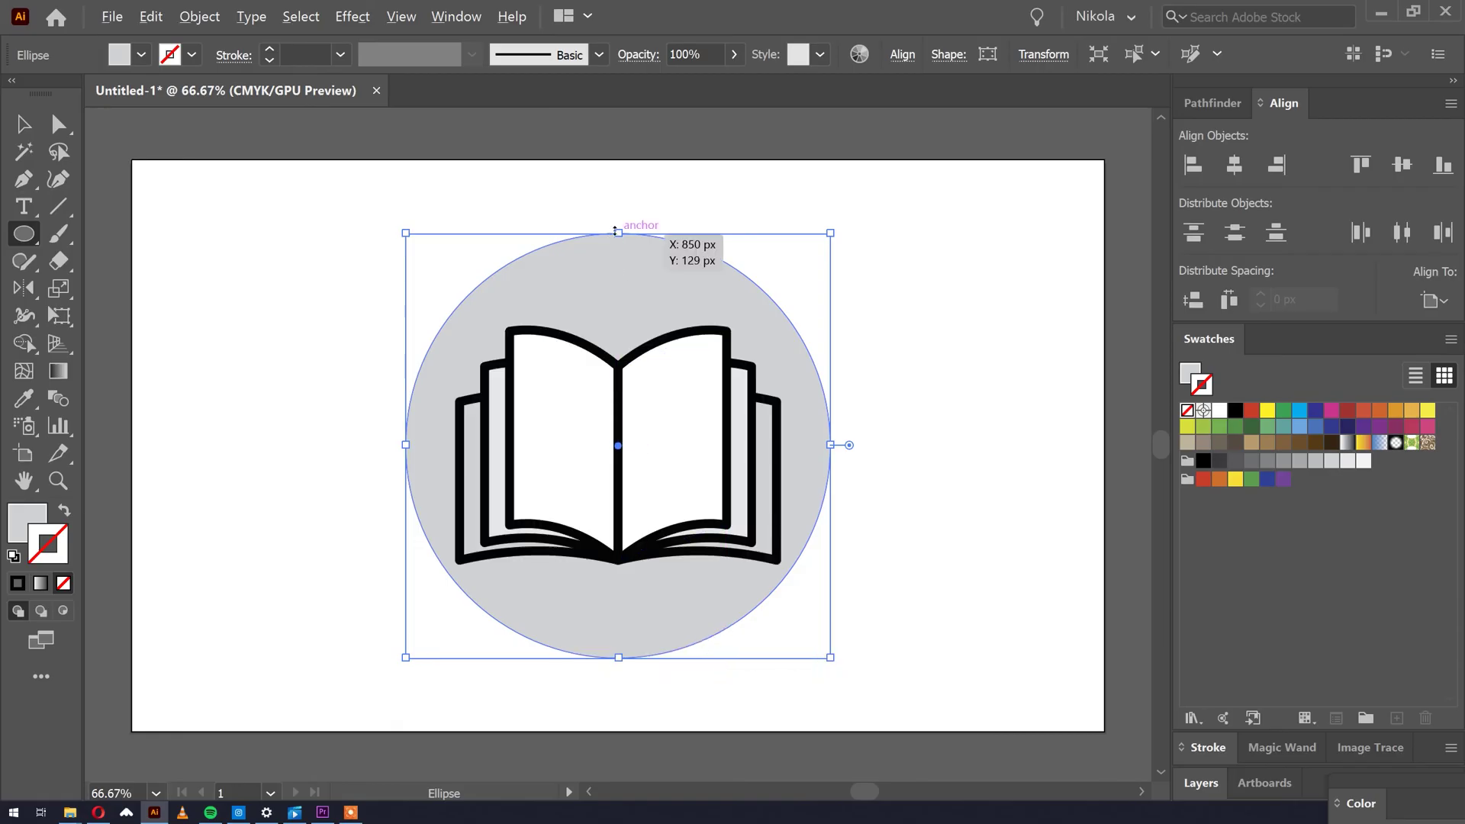
{"action": "left_click_drag", "start_coordinate": [616, 229], "coordinate": [614, 219]}
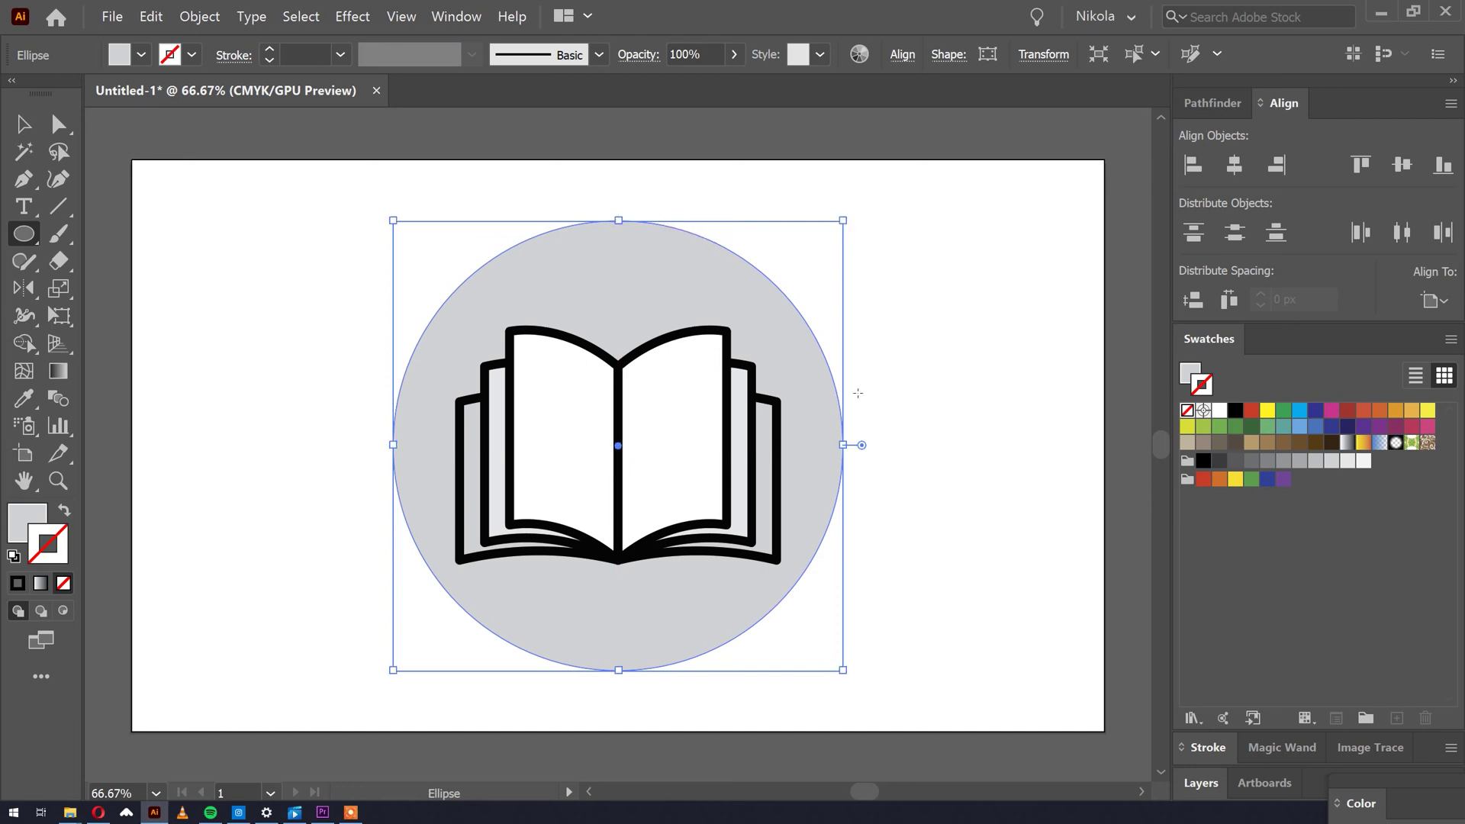
Step: Change the background circle's fill from light gray to teal blue 1d8bbc, then deselect it
{"action": "double_click", "coordinate": [40, 525]}
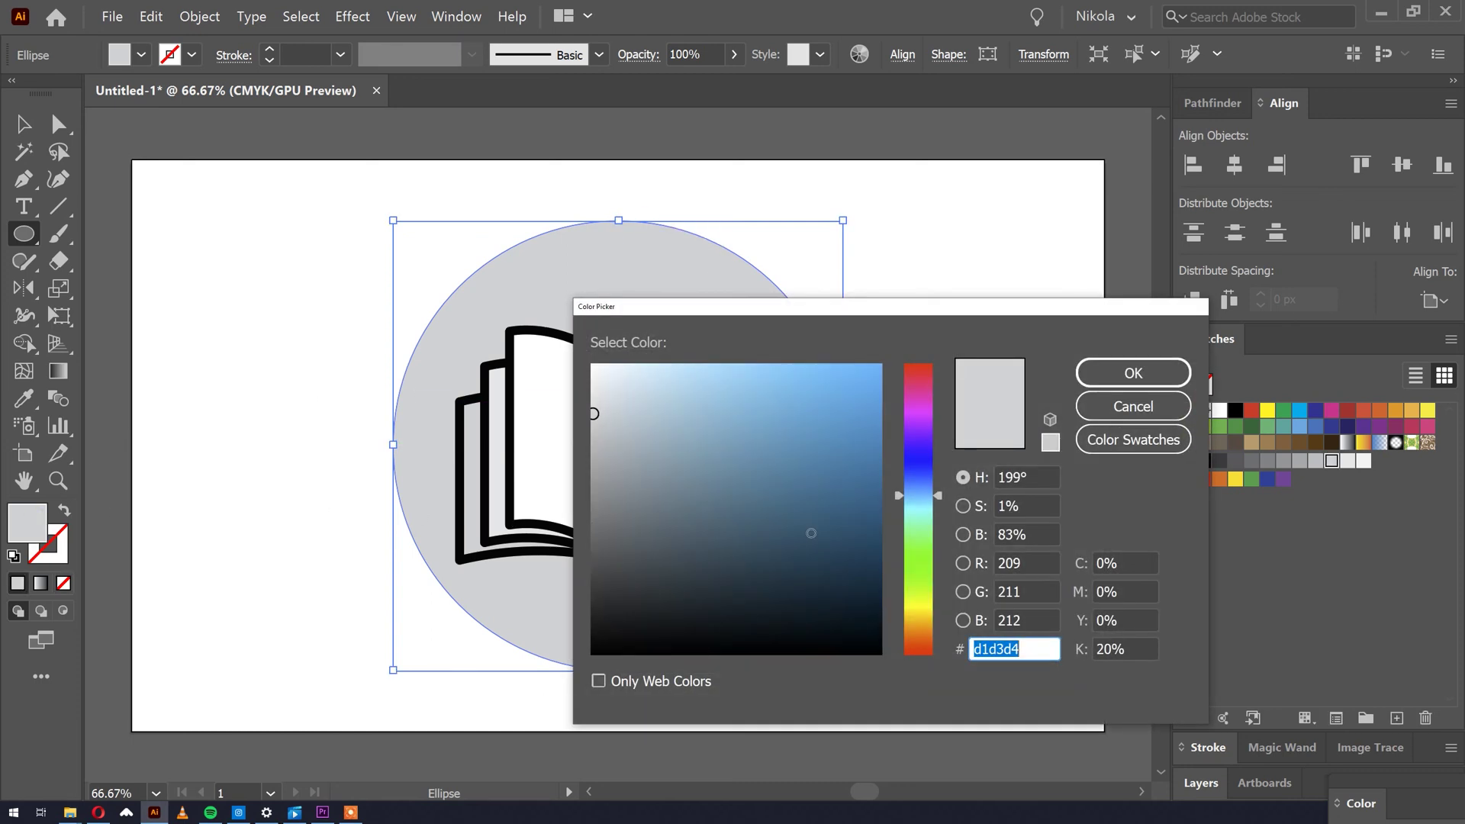
{"action": "left_click_drag", "start_coordinate": [926, 477], "coordinate": [908, 501]}
{"action": "type", "text": "1d8bbc"}
{"action": "left_click", "coordinate": [710, 428]}
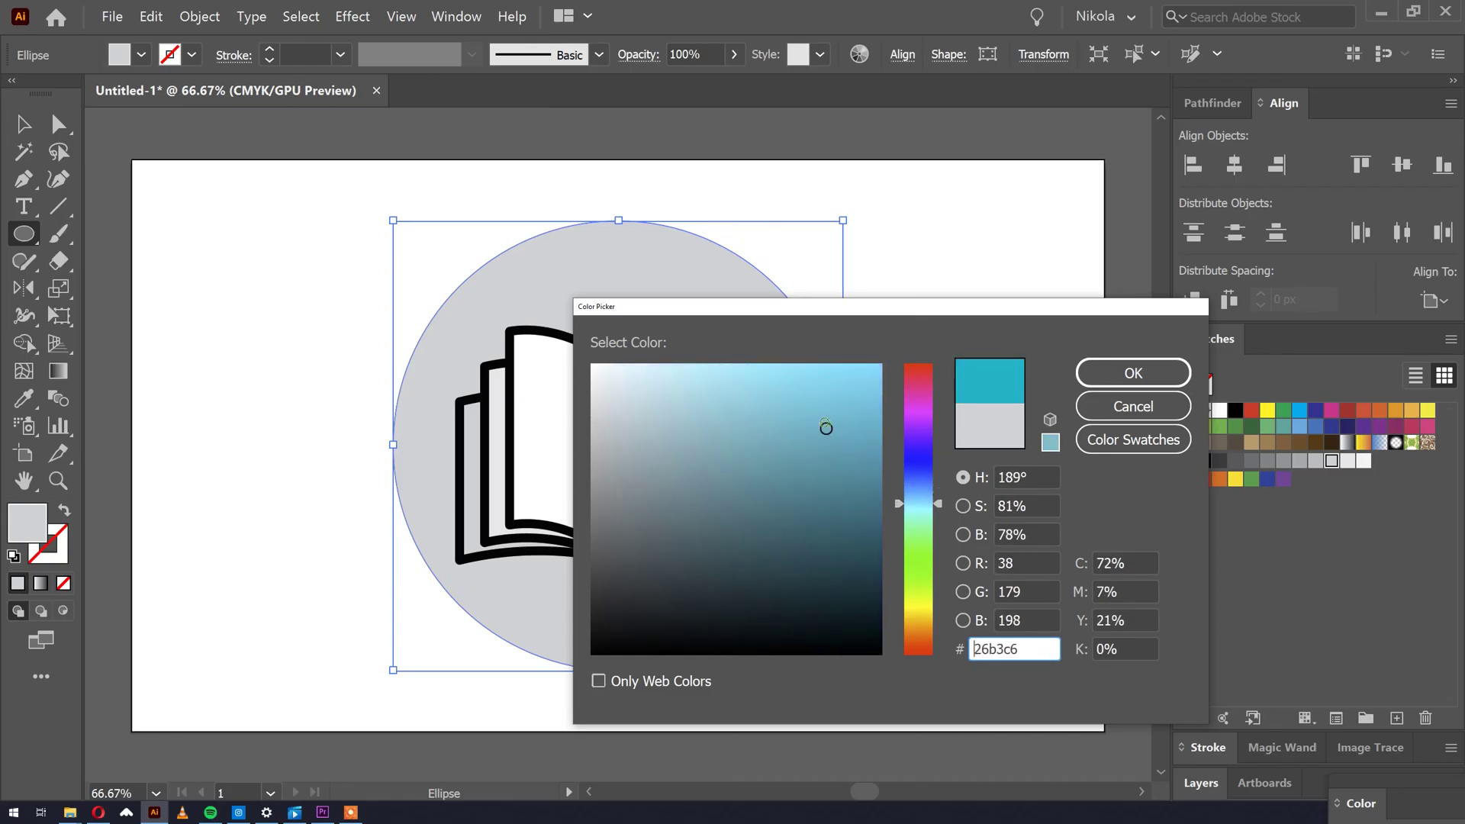
{"action": "key", "text": "Return"}
{"action": "key", "text": "v"}
{"action": "left_click", "coordinate": [922, 317]}
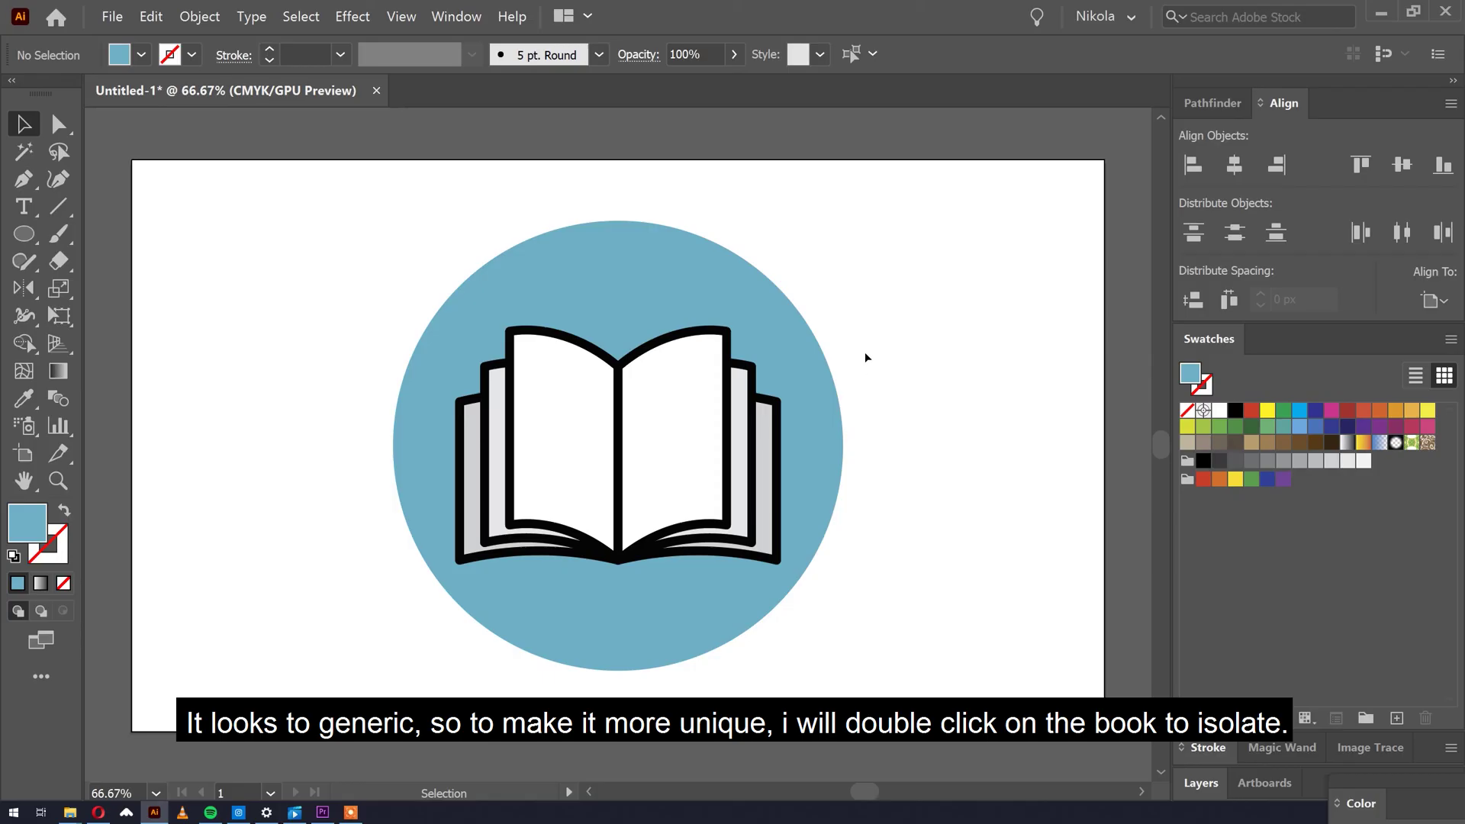
Step: Isolate the book's right-hand top page for editing
{"action": "left_click", "coordinate": [689, 354]}
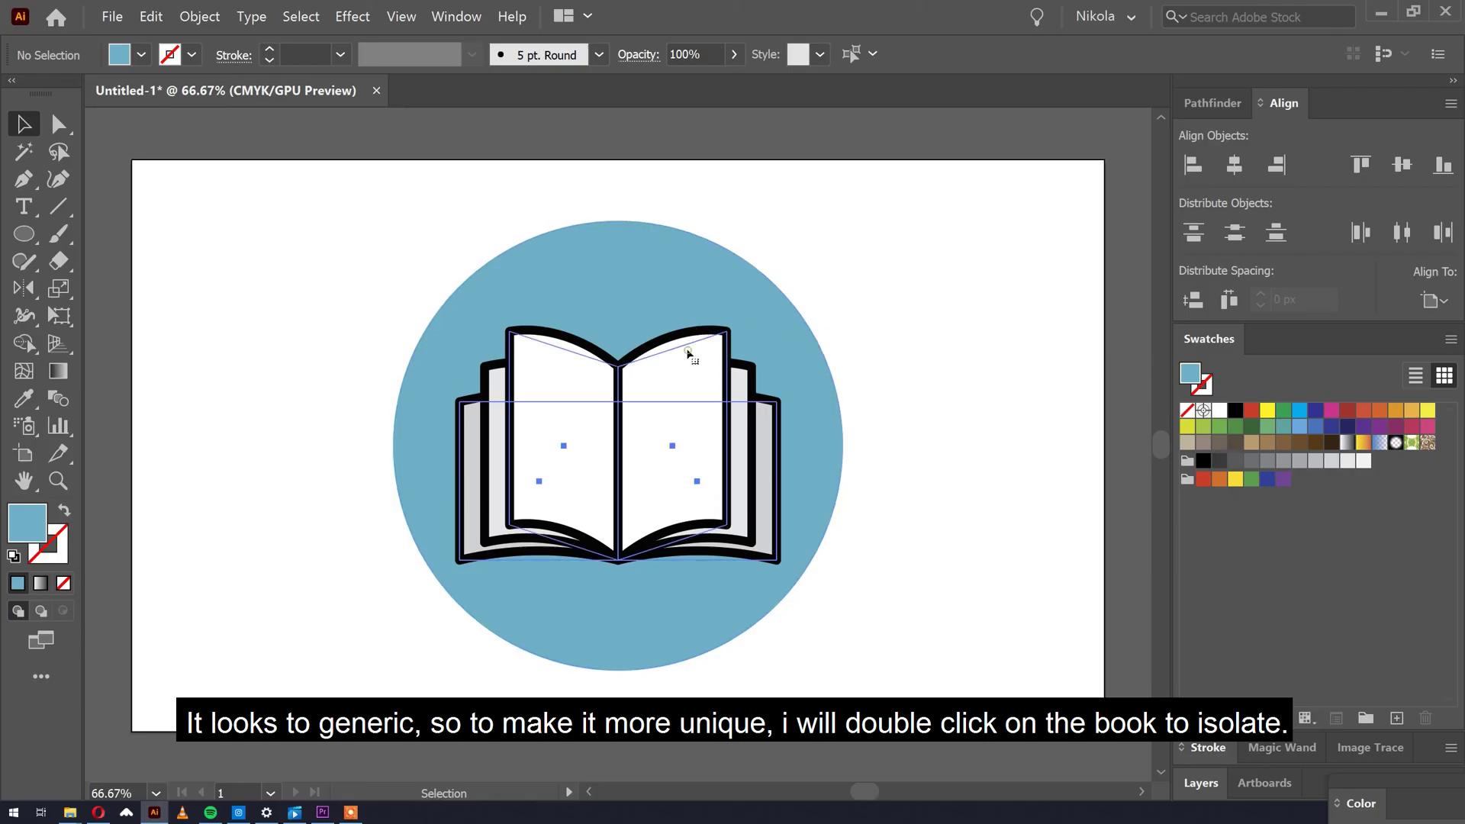
{"action": "double_click", "coordinate": [690, 359]}
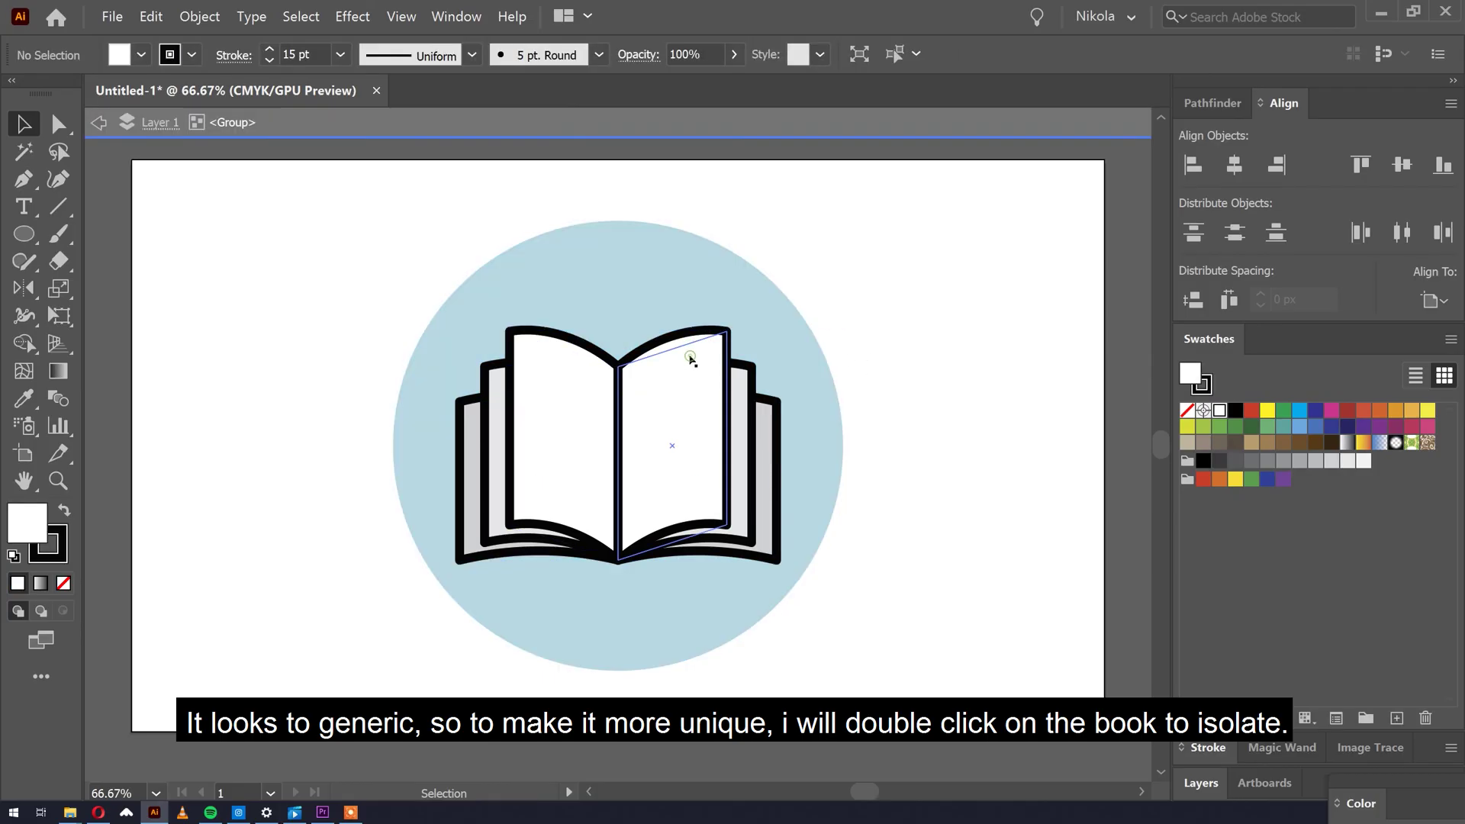
{"action": "left_click", "coordinate": [692, 357]}
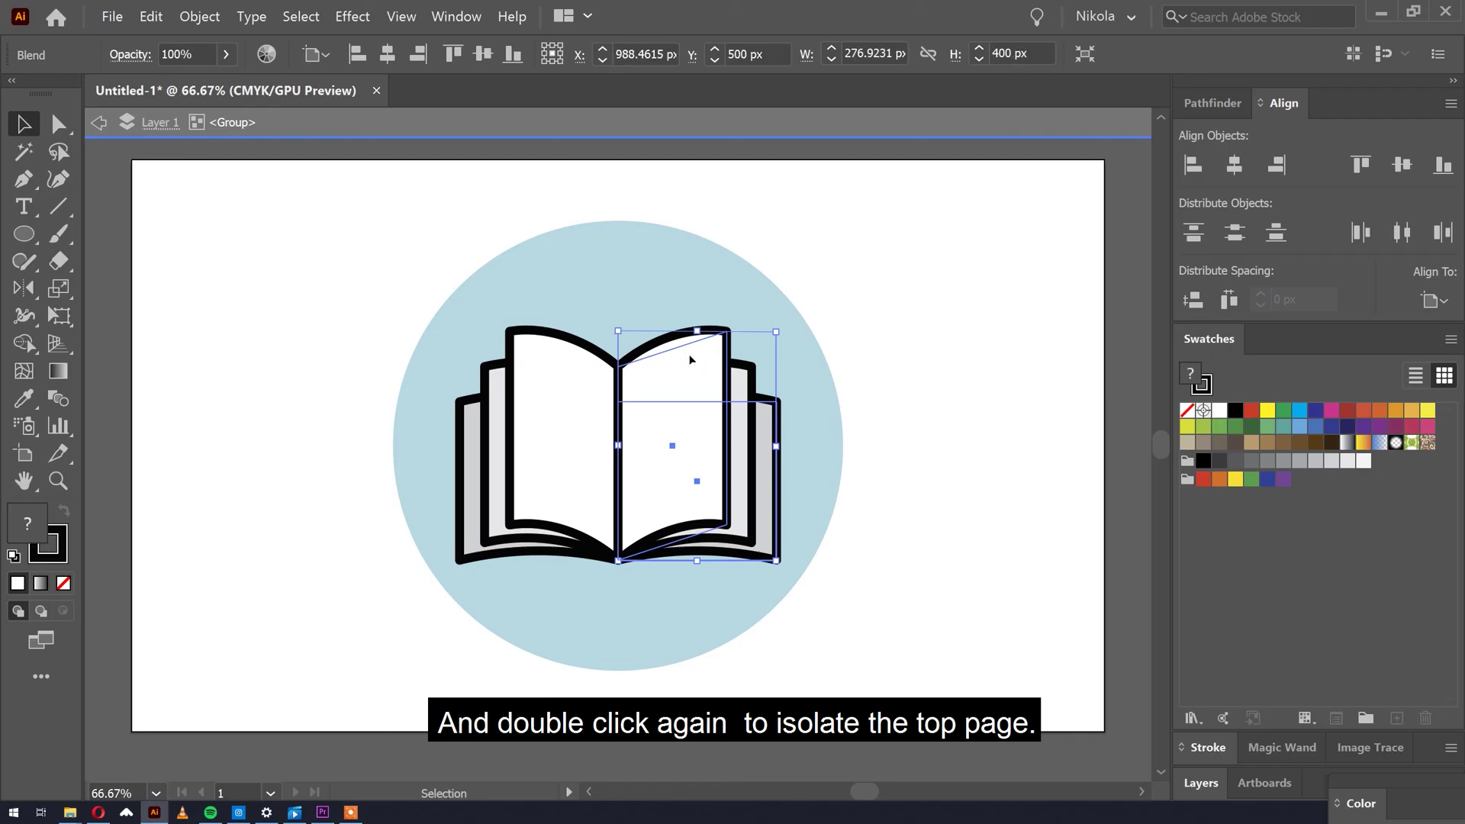
{"action": "double_click", "coordinate": [691, 359]}
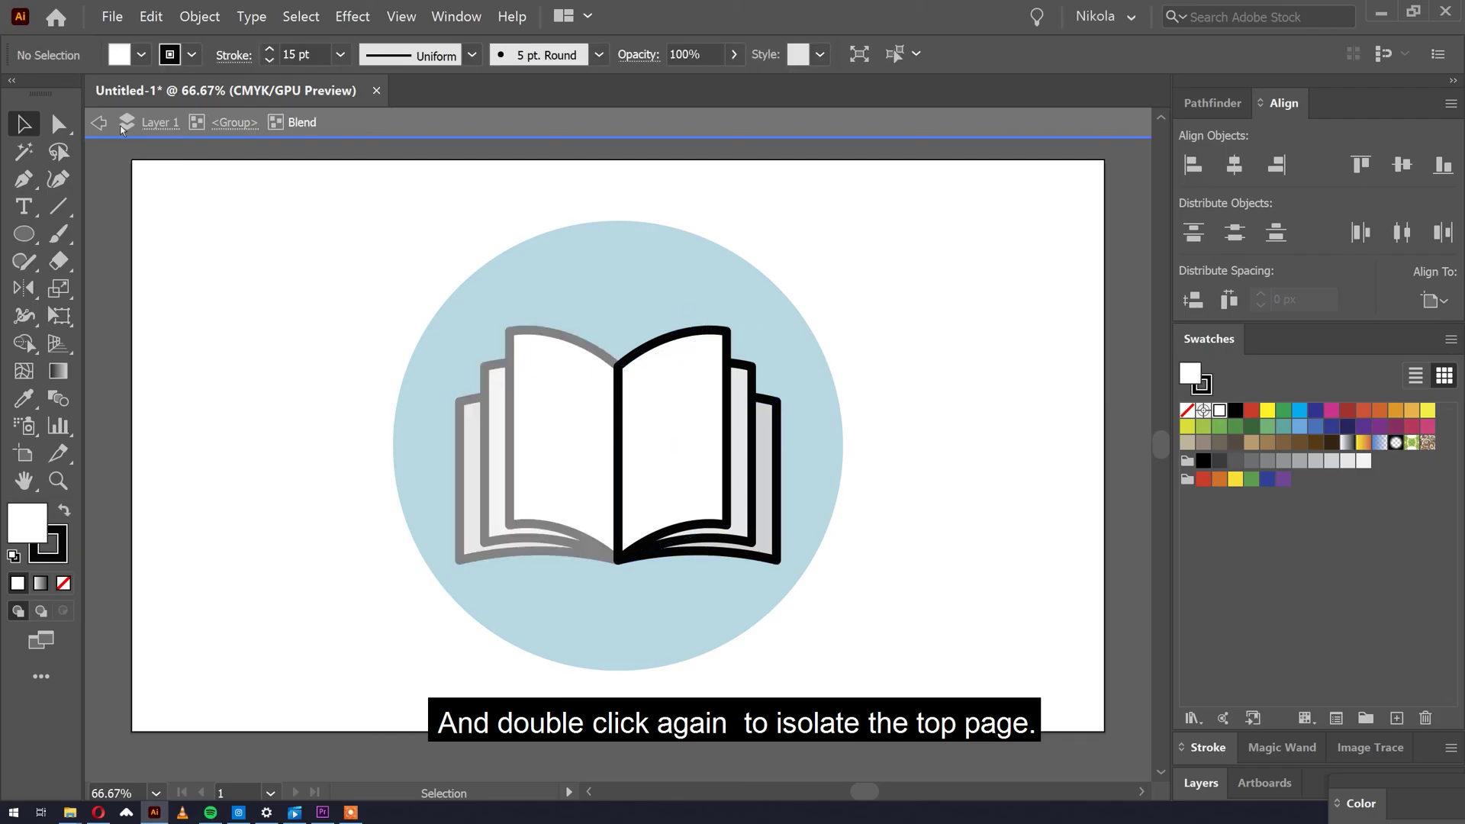
Step: Drag the right page's two outer corner anchors up and left into a turning page
{"action": "key", "text": "a"}
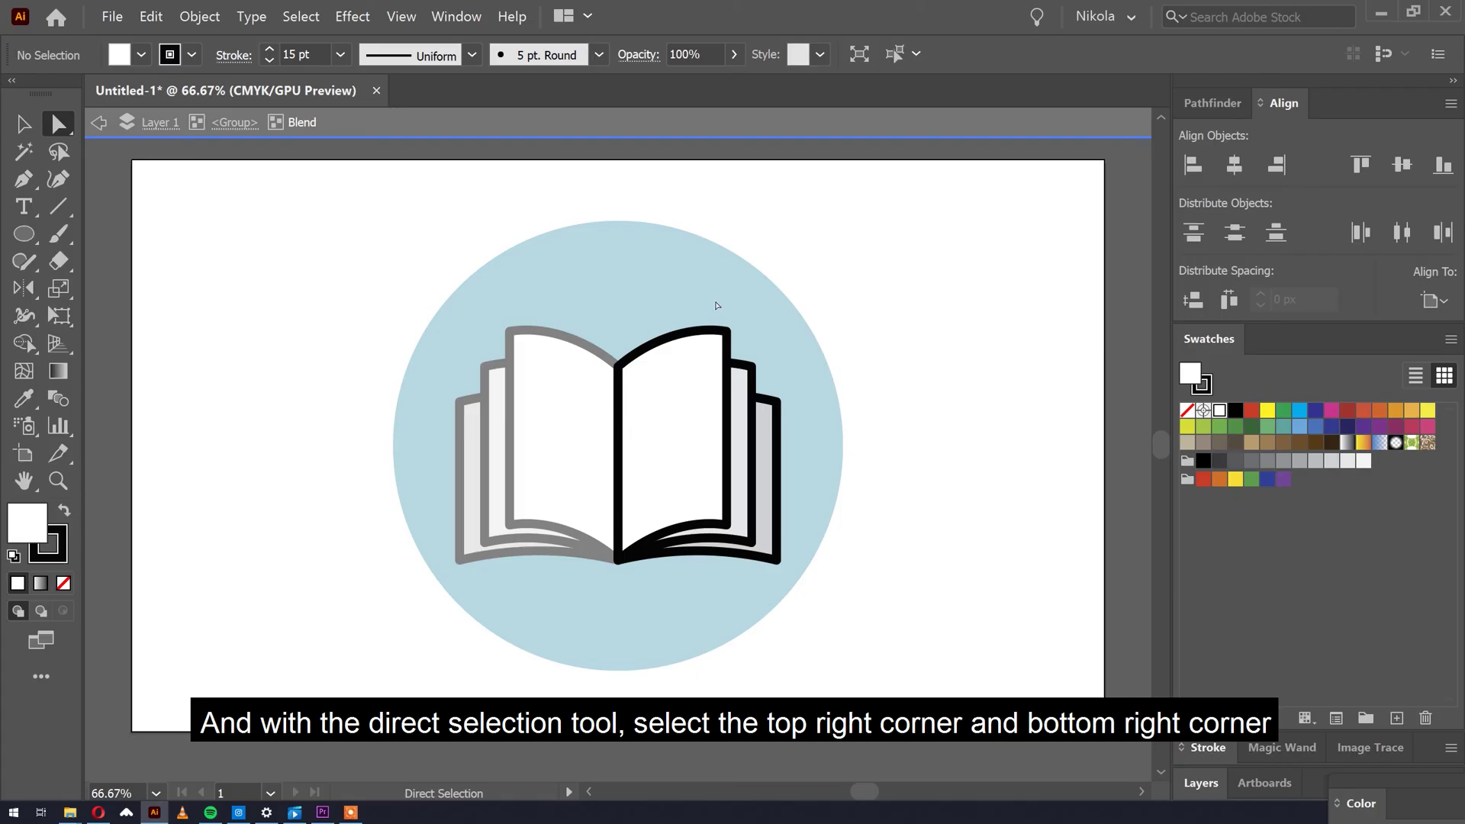
{"action": "left_click", "coordinate": [726, 331]}
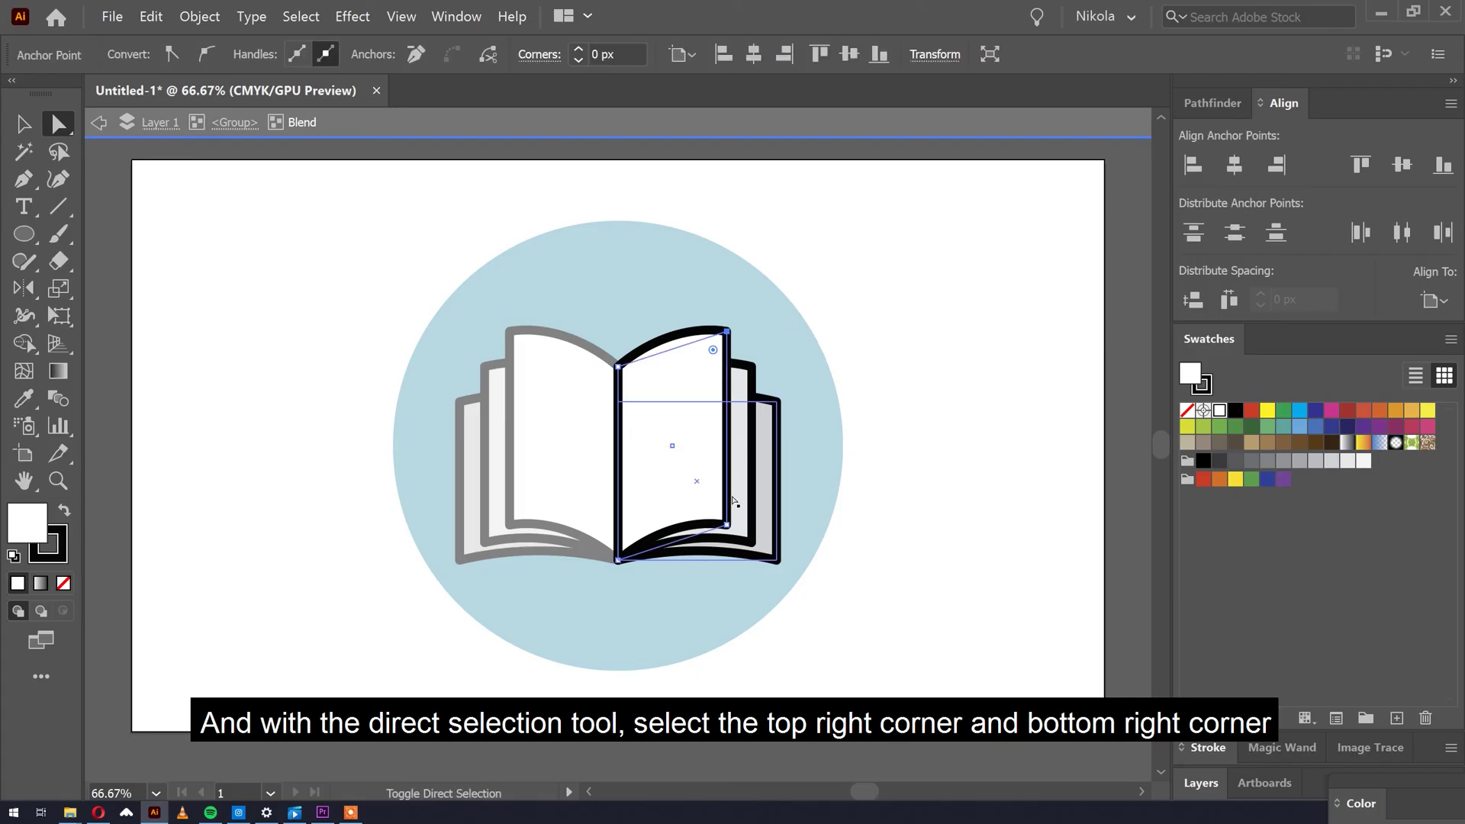
{"action": "left_click", "coordinate": [727, 525], "text": "shift"}
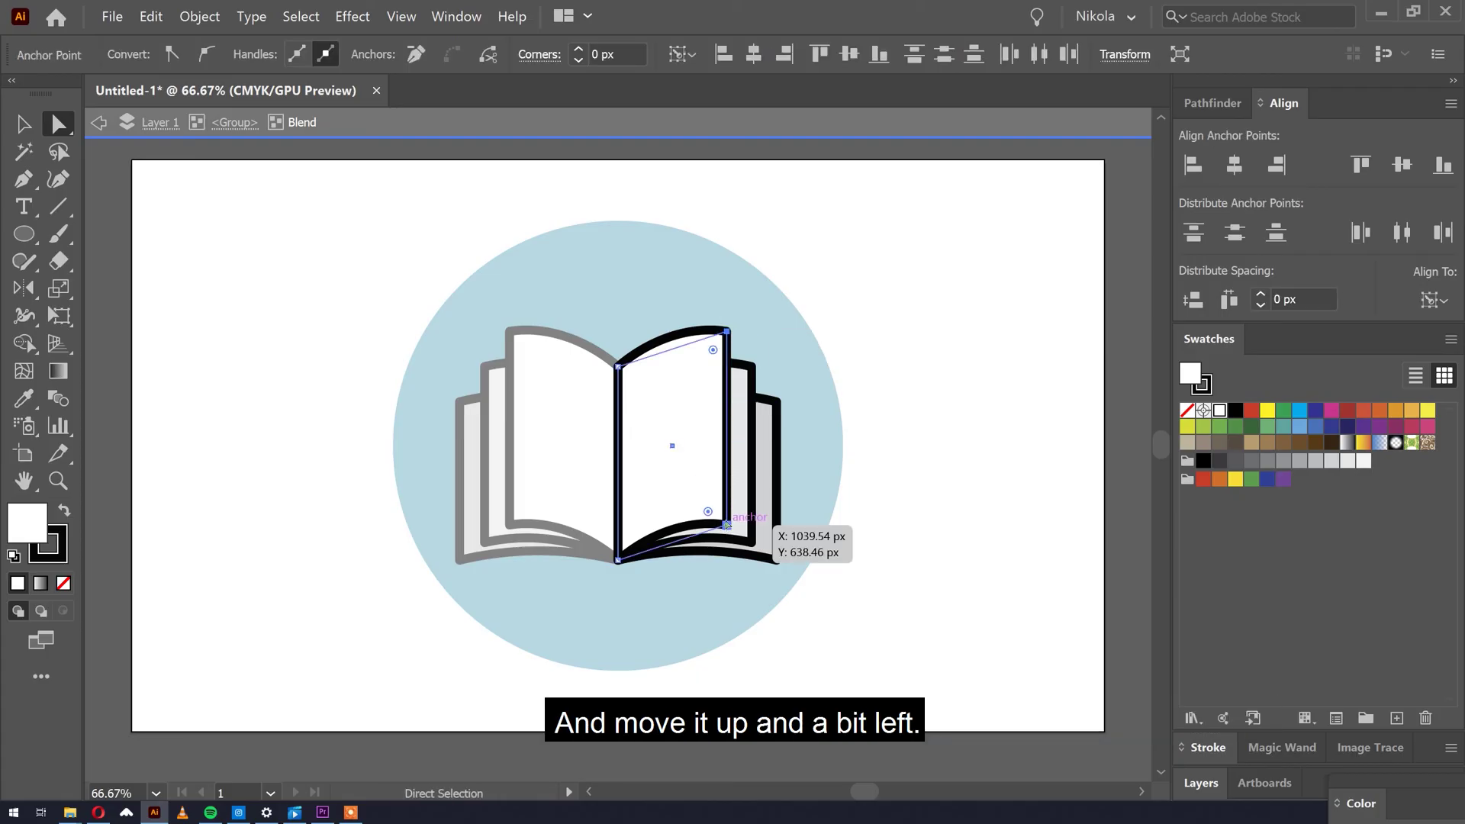
{"action": "left_click_drag", "start_coordinate": [726, 525], "coordinate": [700, 474]}
{"action": "left_click", "coordinate": [865, 379]}
{"action": "key", "text": "Escape"}
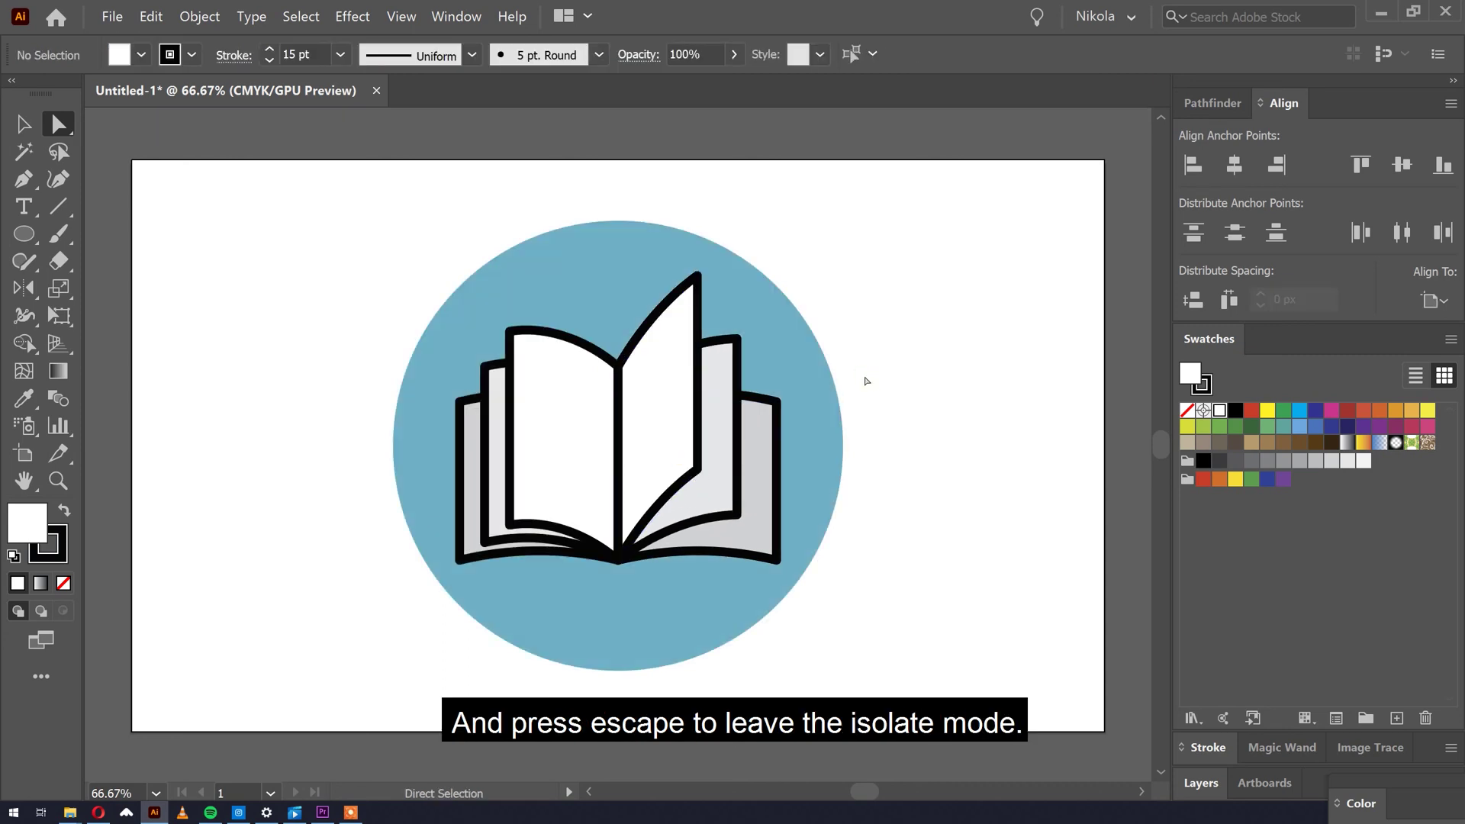
{"action": "key", "text": "v"}
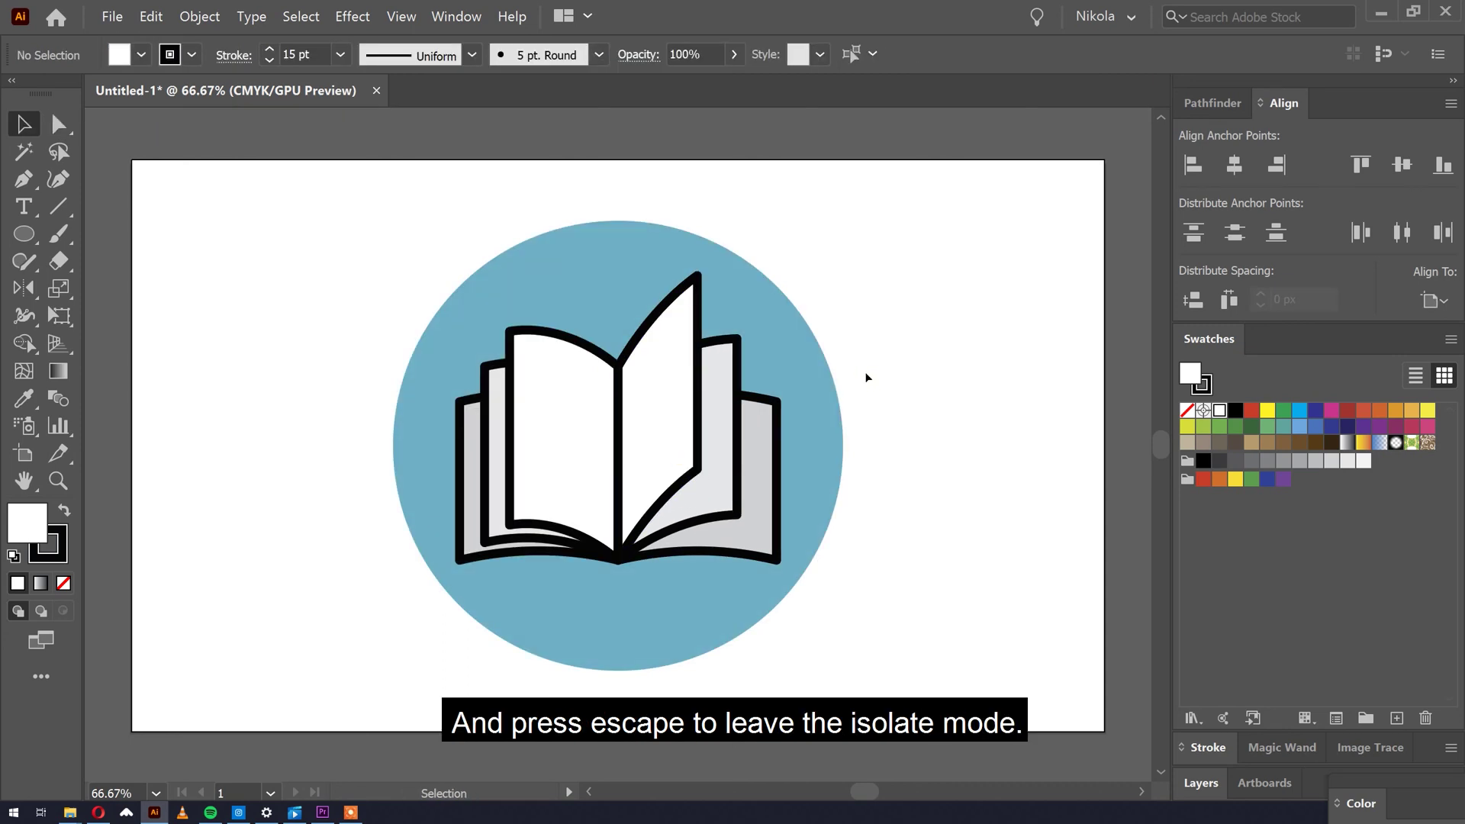